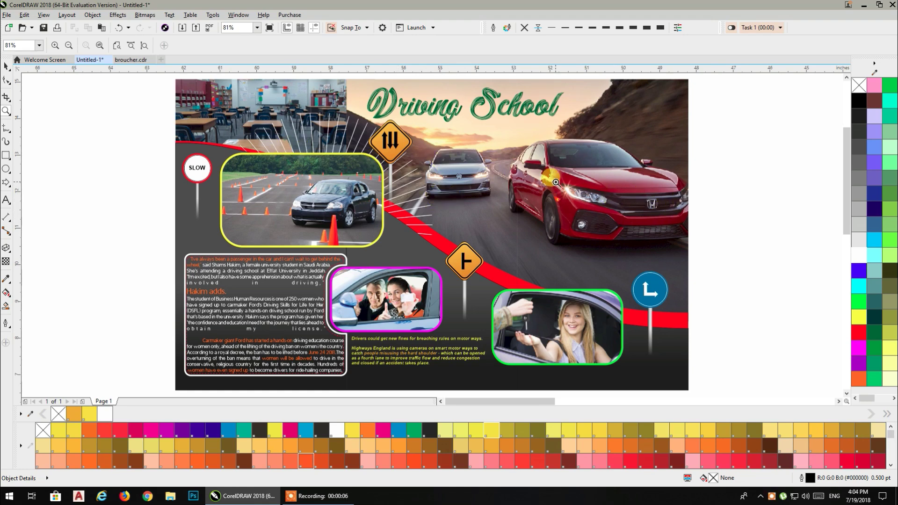
Examine the finished driving school brochure and the source photos, text and road signs placed beside the page.
scroll(551, 175, down, 3)
drag(554, 185, 192, 251)
drag(526, 223, 126, 249)
drag(322, 277, 619, 225)
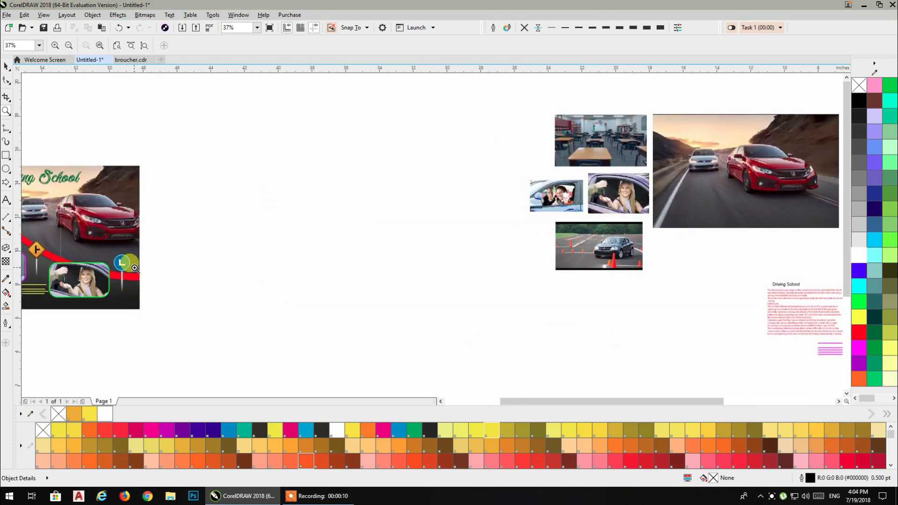
drag(140, 267, 513, 253)
scroll(367, 227, up, 1)
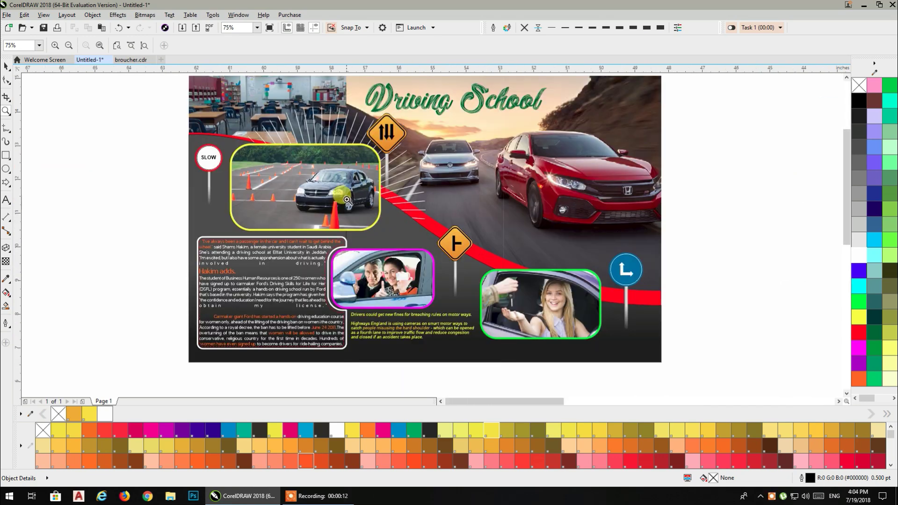
drag(446, 203, 389, 230)
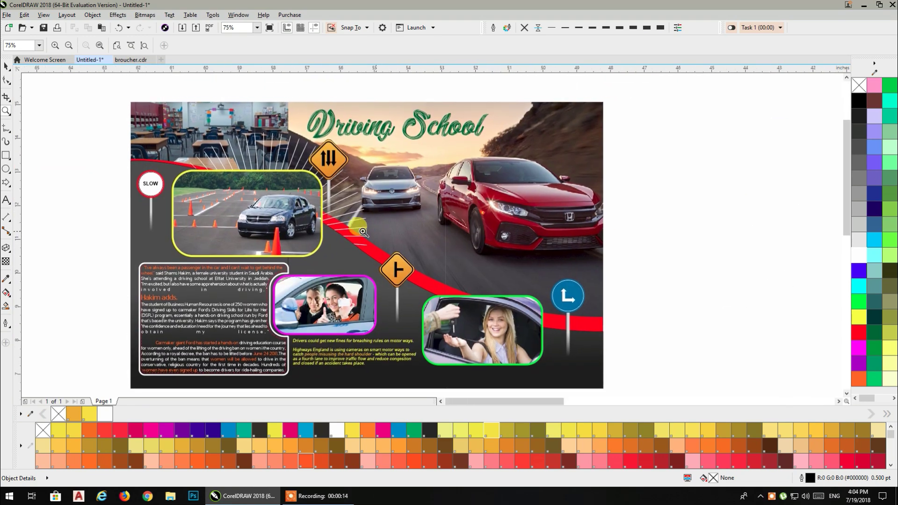
scroll(390, 228, down, 2)
drag(621, 237, 172, 234)
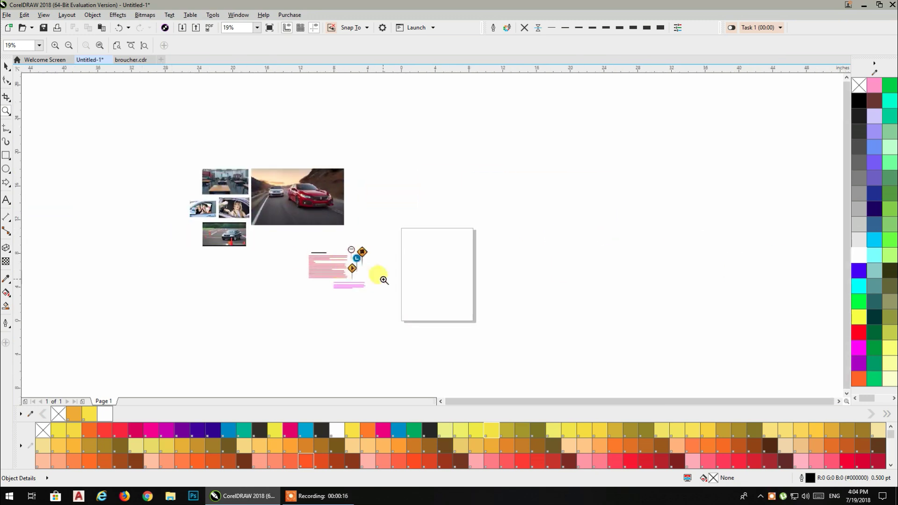
drag(379, 253, 481, 215)
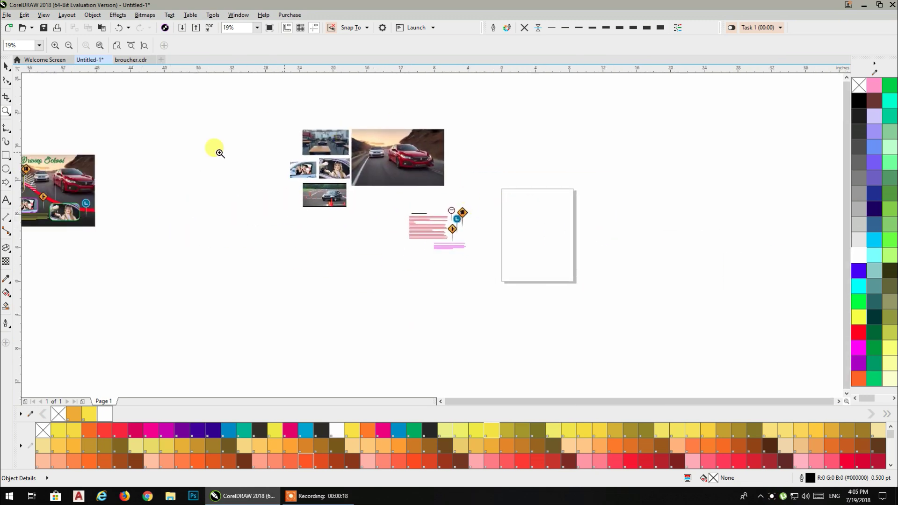
Set the document's page size to A4.
click(114, 102)
click(7, 70)
scroll(268, 141, down, 2)
drag(353, 212, 107, 217)
scroll(267, 230, up, 1)
drag(267, 231, 508, 236)
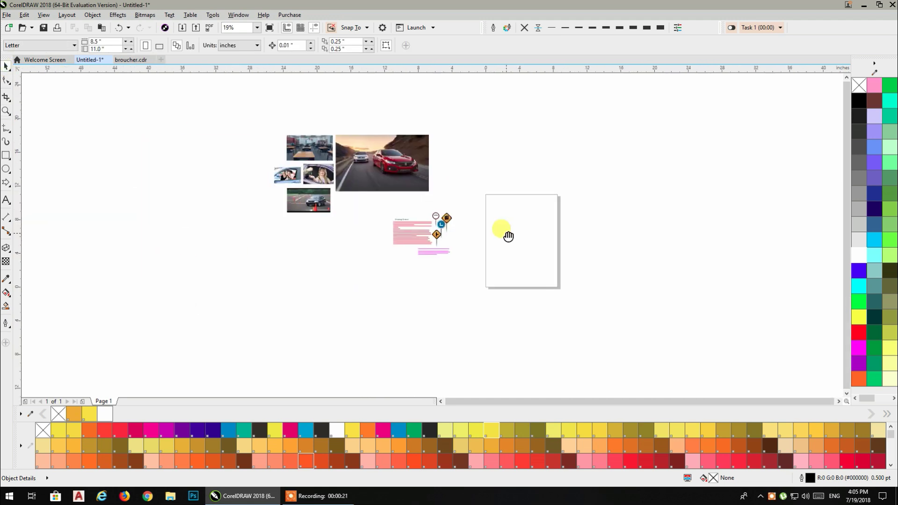
click(74, 45)
click(22, 76)
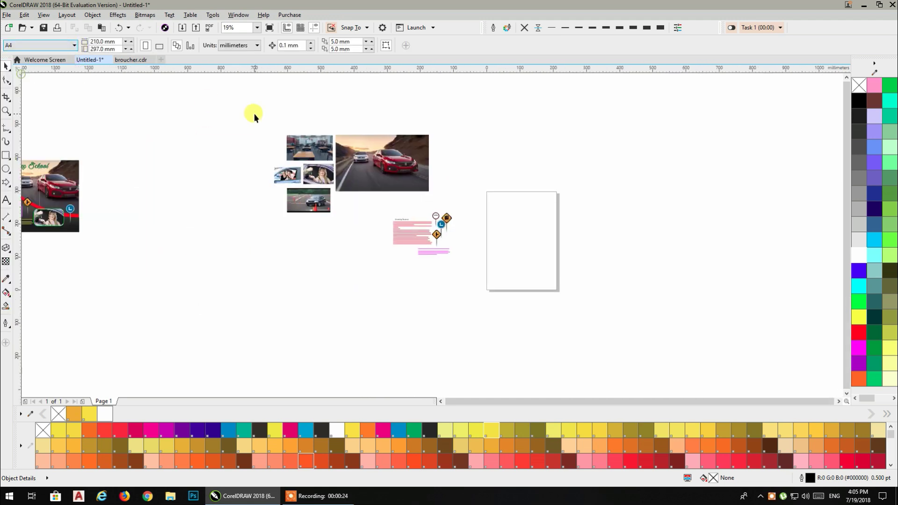
click(180, 125)
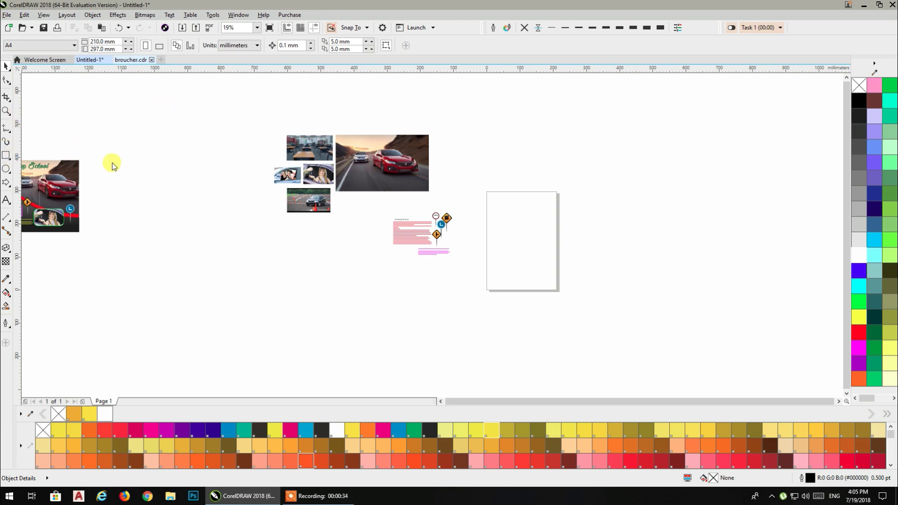
Change the page orientation to landscape.
click(7, 156)
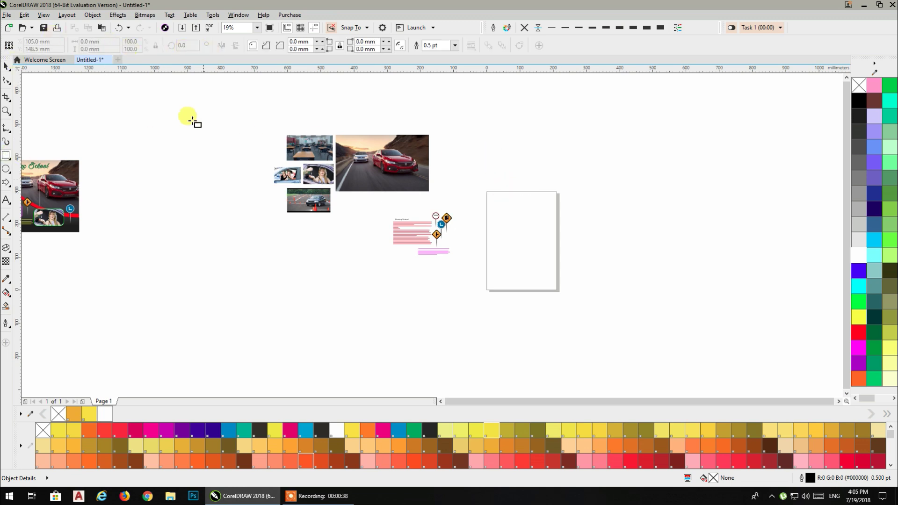
click(4, 67)
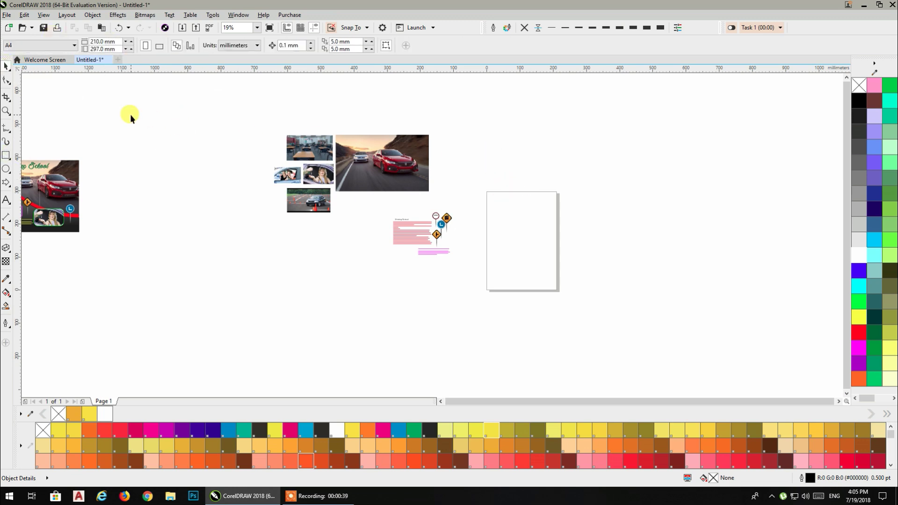
click(161, 47)
Draw a rectangle about 80 mm wide and 99 mm high inside the upper-left part of the page.
scroll(607, 246, up, 5)
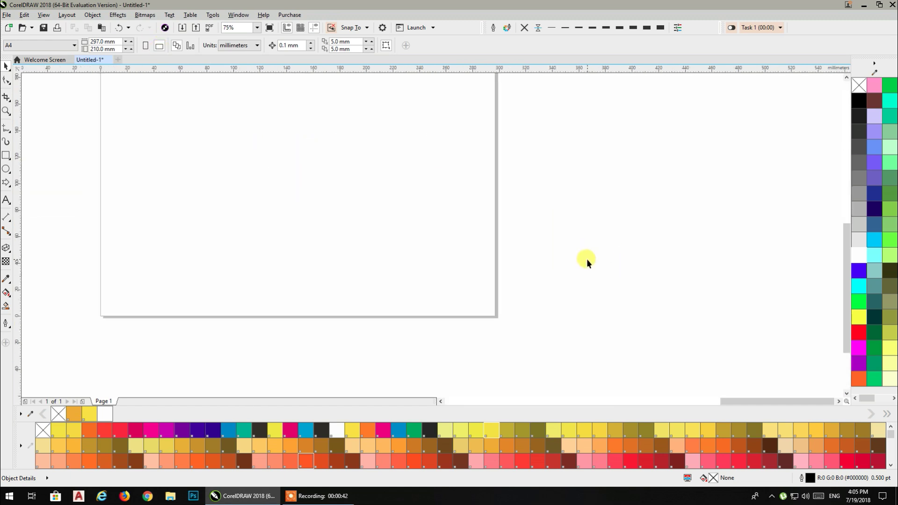
drag(457, 230, 546, 279)
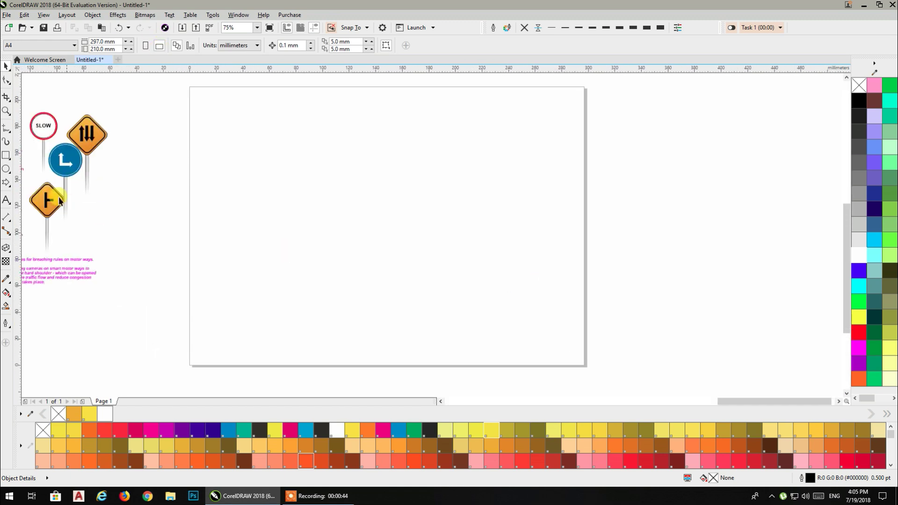
click(6, 156)
drag(226, 114, 332, 246)
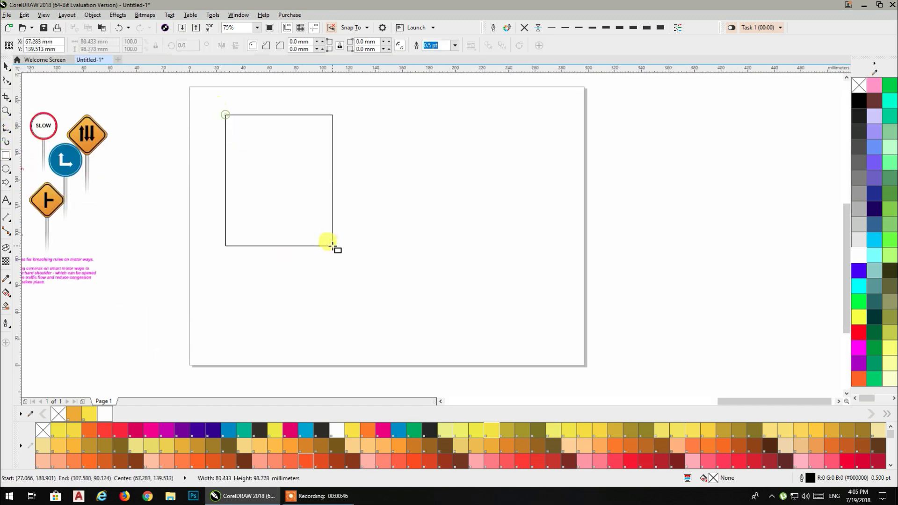
click(6, 67)
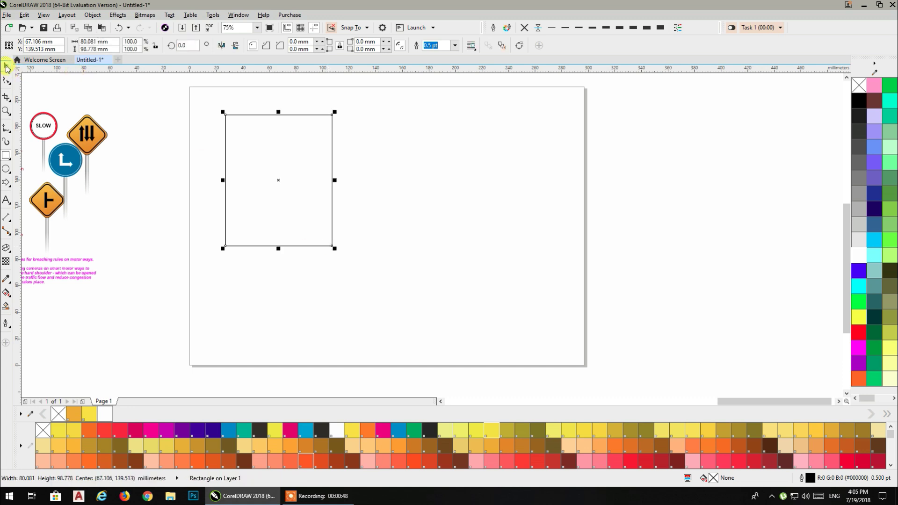
Enable snapping to guidelines and move the rectangle so it snaps into the page's upper-left corner.
click(362, 29)
click(354, 72)
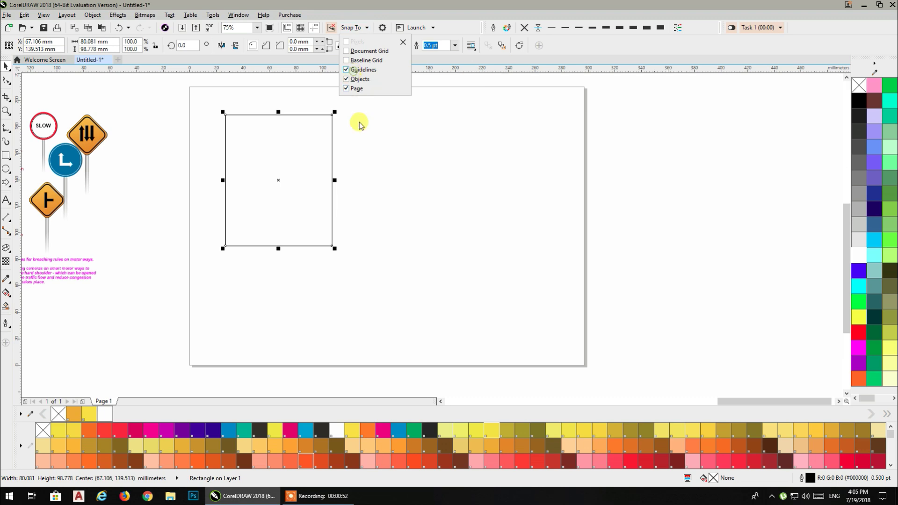
click(368, 137)
drag(227, 115, 196, 88)
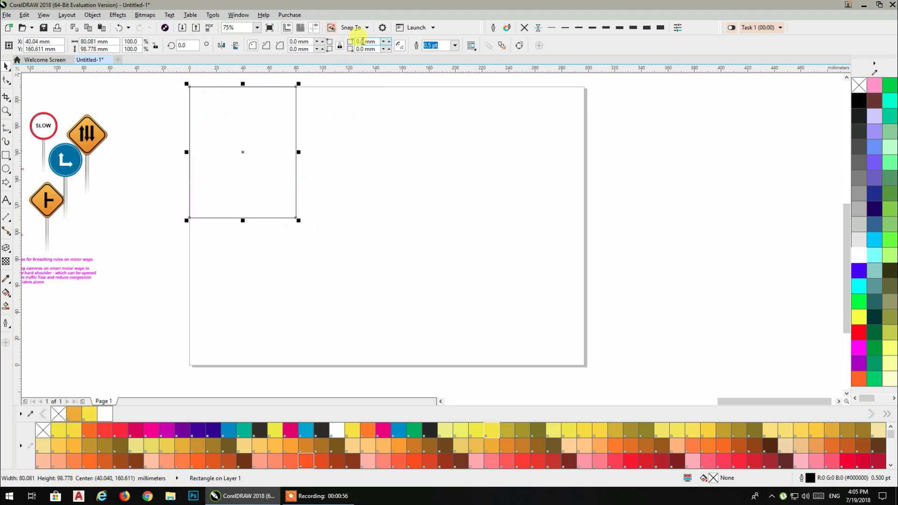
click(358, 30)
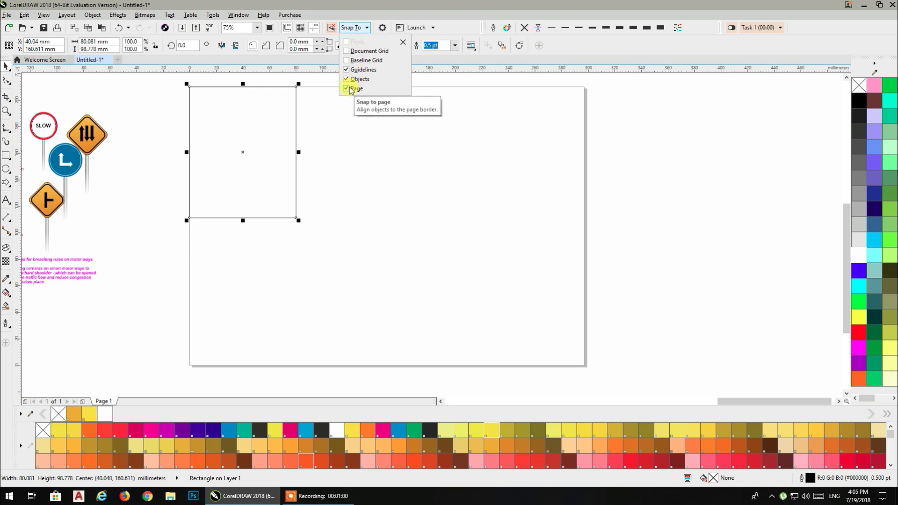
click(316, 201)
Duplicate the rectangle twice to the right so that three adjoining panels sit edge to edge.
click(222, 120)
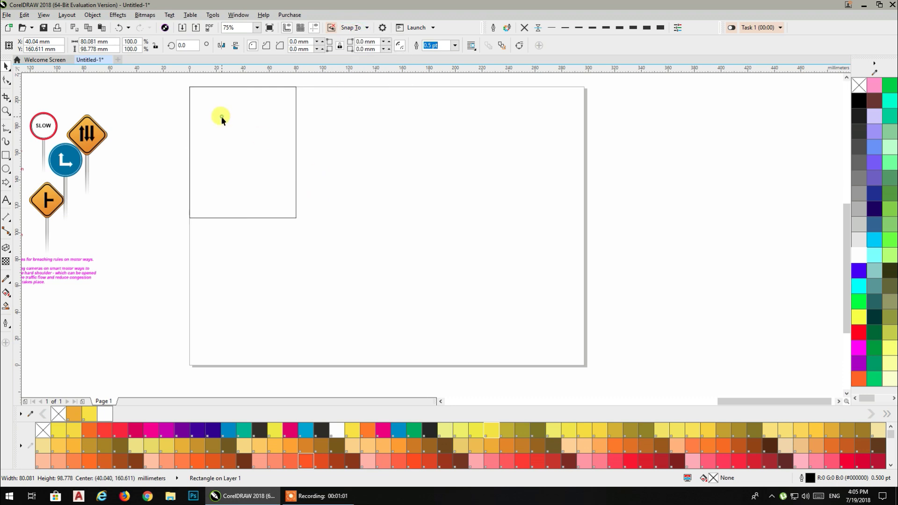
click(189, 149)
drag(191, 87, 295, 88)
key(ctrl+r)
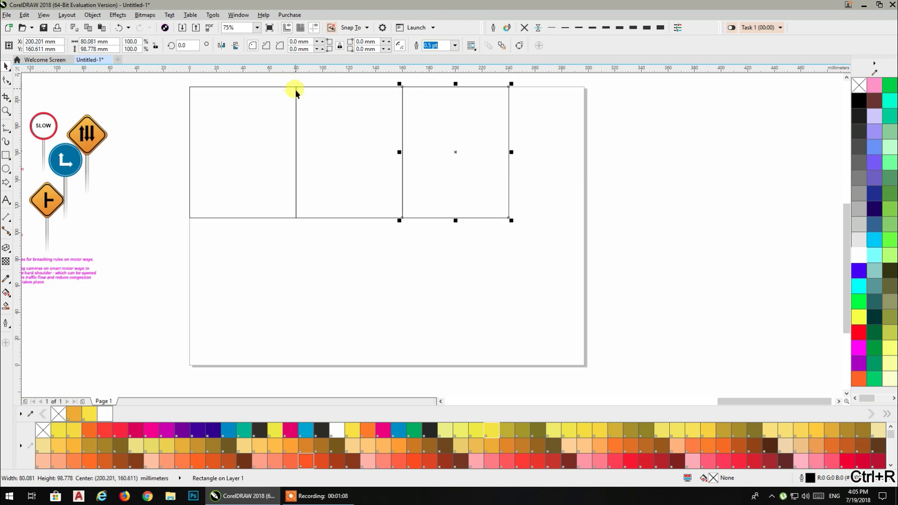
Stretch the three panels together to cover the full 297 x 210 mm page.
drag(541, 270, 149, 68)
drag(350, 222, 329, 366)
drag(513, 226, 588, 213)
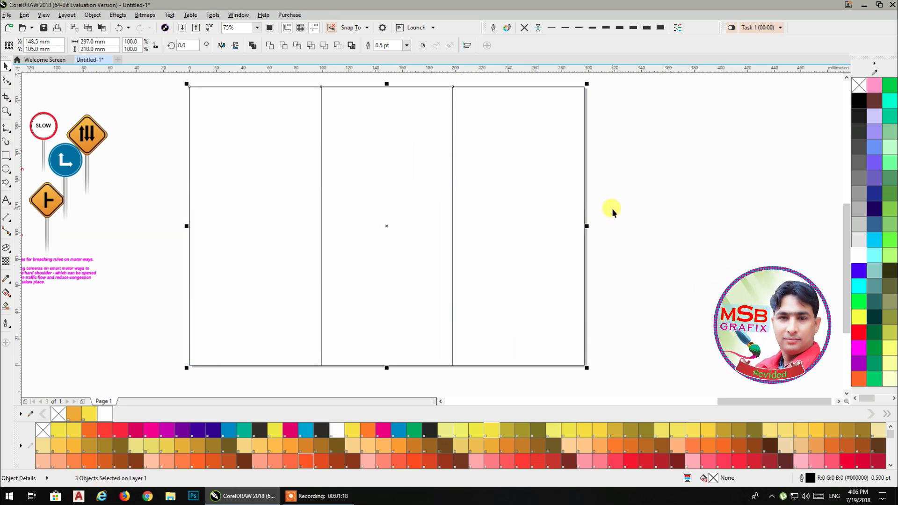
Group the three page panels.
click(612, 208)
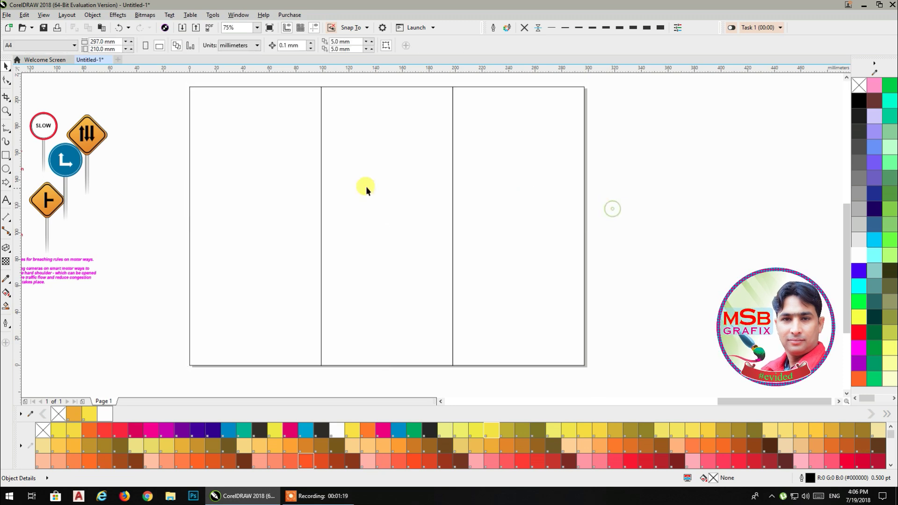
click(340, 183)
click(229, 151)
click(639, 229)
scroll(569, 190, down, 2)
drag(626, 110, 363, 319)
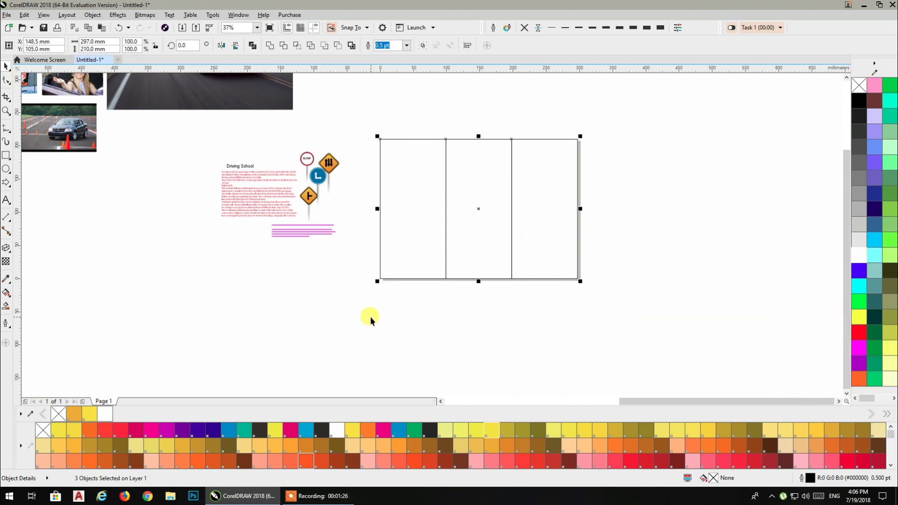
key(ctrl+g)
Fill the panel group with dark gray #333333 and give it a white outline.
drag(653, 269, 646, 292)
click(858, 131)
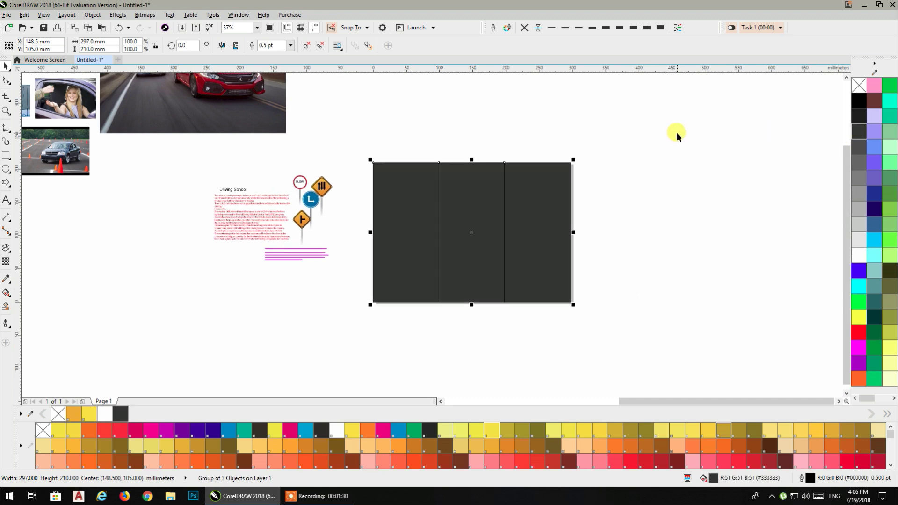
right_click(856, 251)
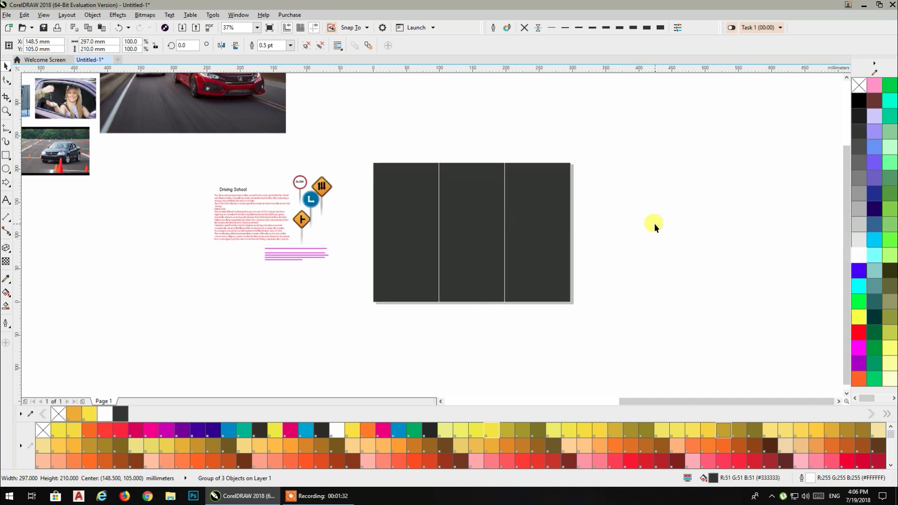
click(654, 223)
Draw a straight diagonal line with the Pen tool from the page's left edge down to its right edge, about 297 x 121 mm.
scroll(321, 226, down, 2)
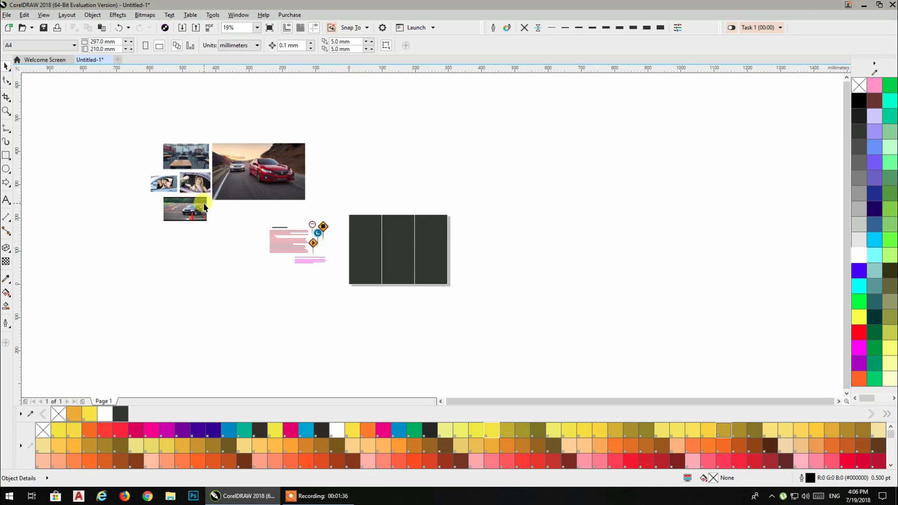
scroll(414, 270, up, 2)
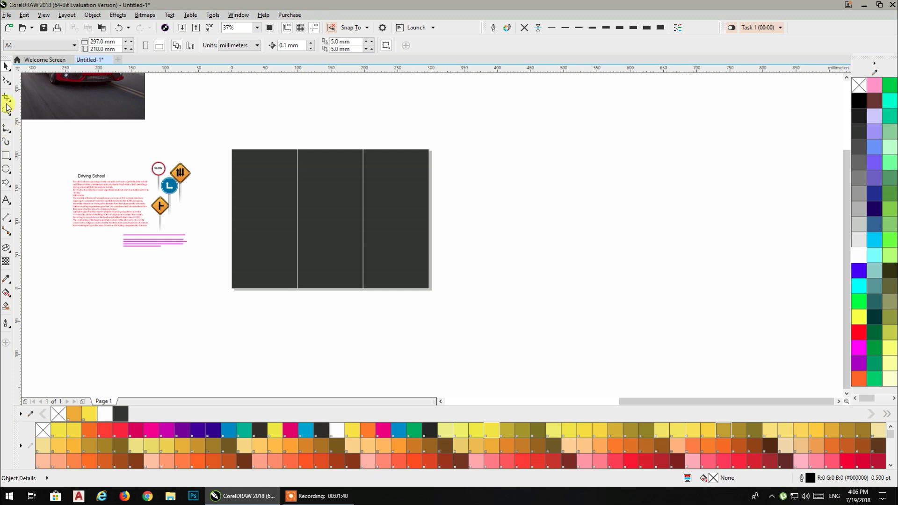
click(9, 134)
mouse_move(7, 155)
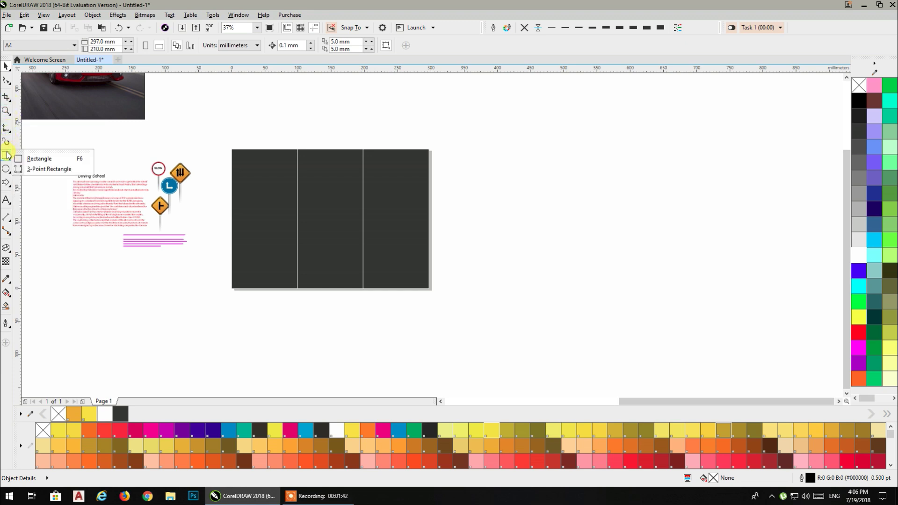
click(8, 131)
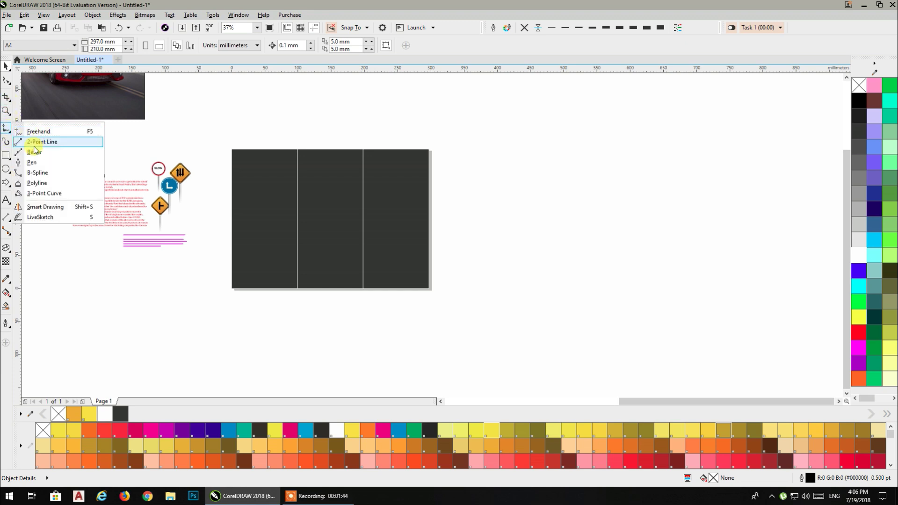
click(32, 162)
click(232, 186)
click(429, 267)
click(6, 66)
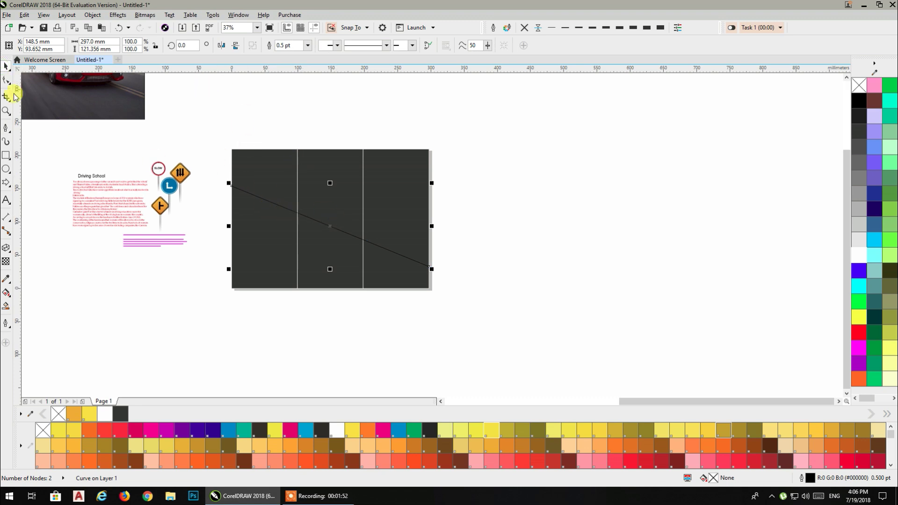
Convert the diagonal line to a curve and bend it into a smooth S shape using its two control handles.
click(6, 81)
click(322, 230)
click(320, 223)
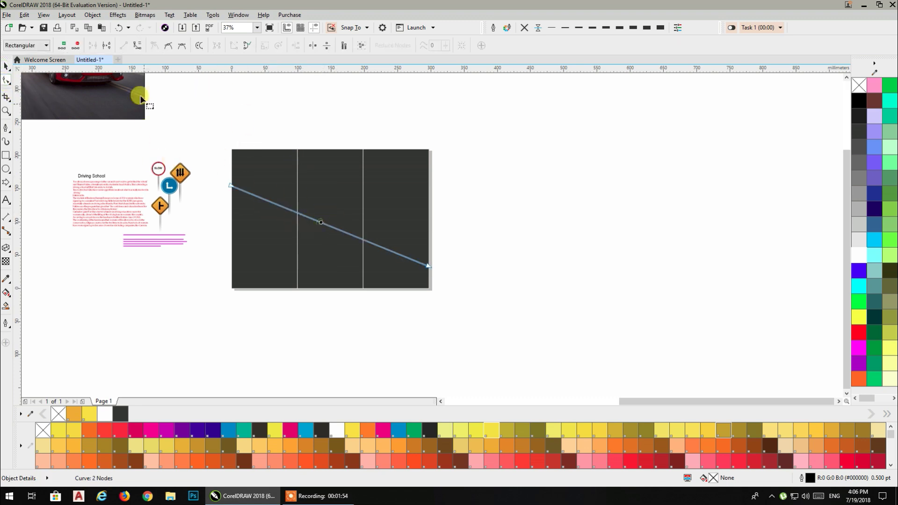
click(136, 48)
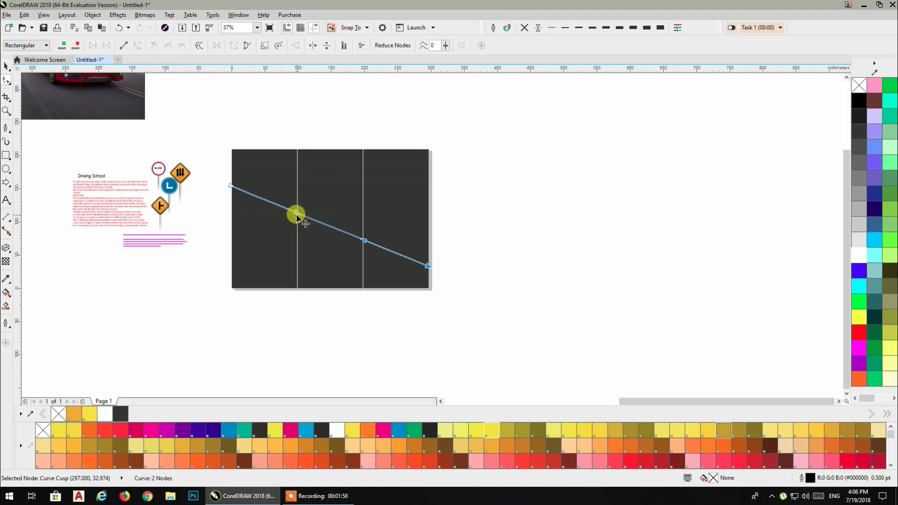
drag(296, 214, 297, 187)
drag(364, 242, 363, 263)
scroll(319, 238, up, 2)
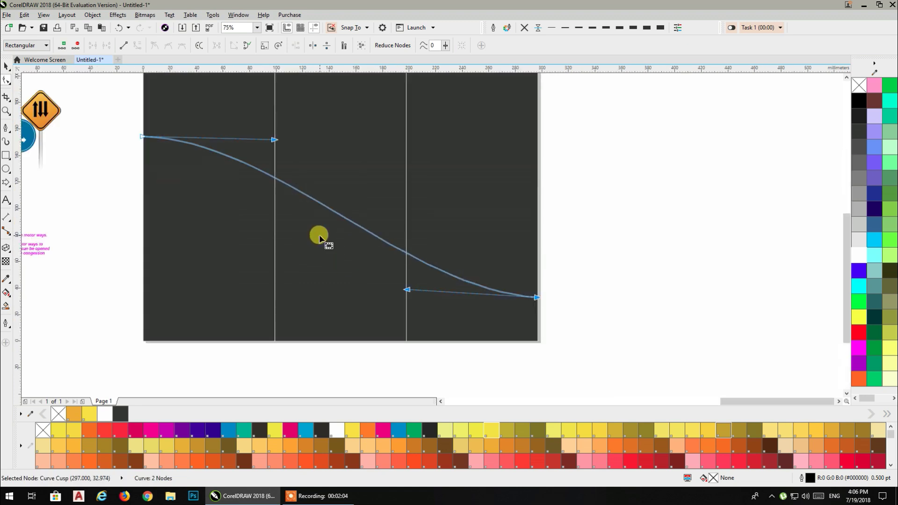
Place a copy of the S-curve about 8 mm below the original.
click(6, 68)
click(338, 204)
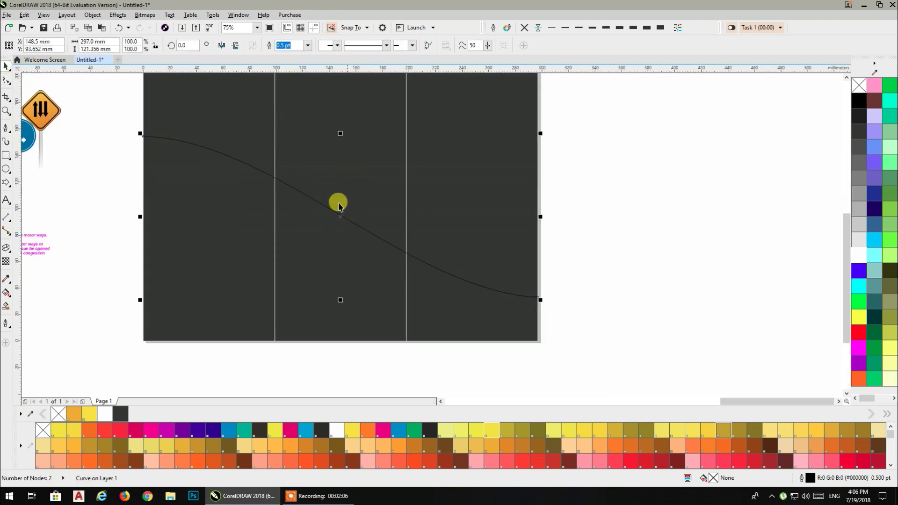
drag(338, 215, 340, 225)
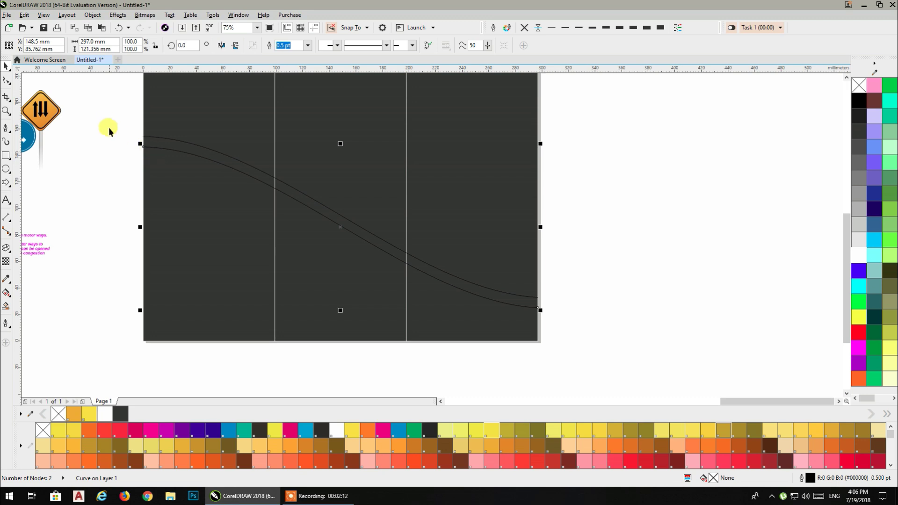
Move the lower S-curve's start node up to meet the upper curve's start point at the page's left edge.
click(6, 82)
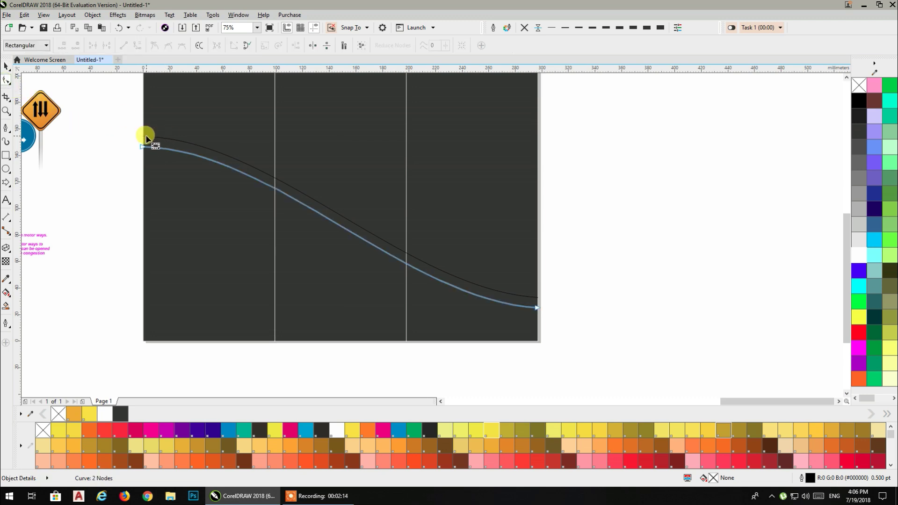
scroll(145, 137, up, 3)
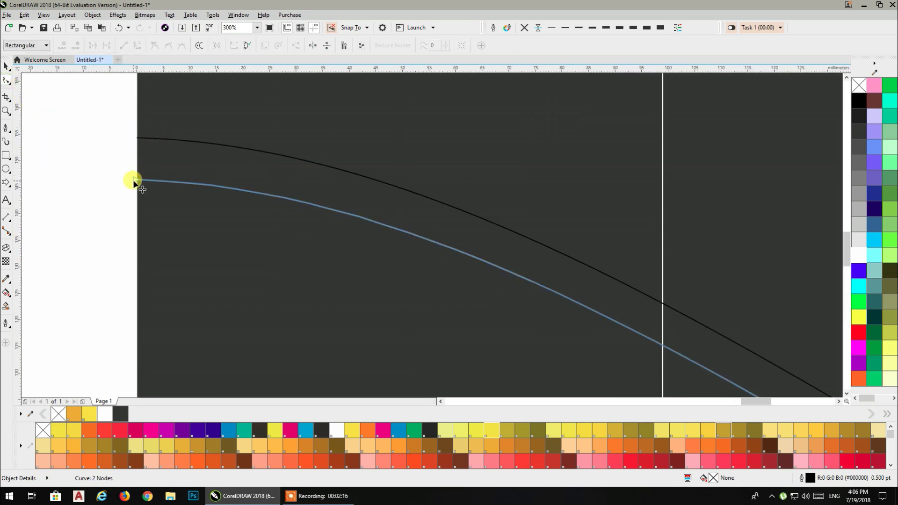
drag(136, 180, 140, 140)
scroll(140, 141, down, 2)
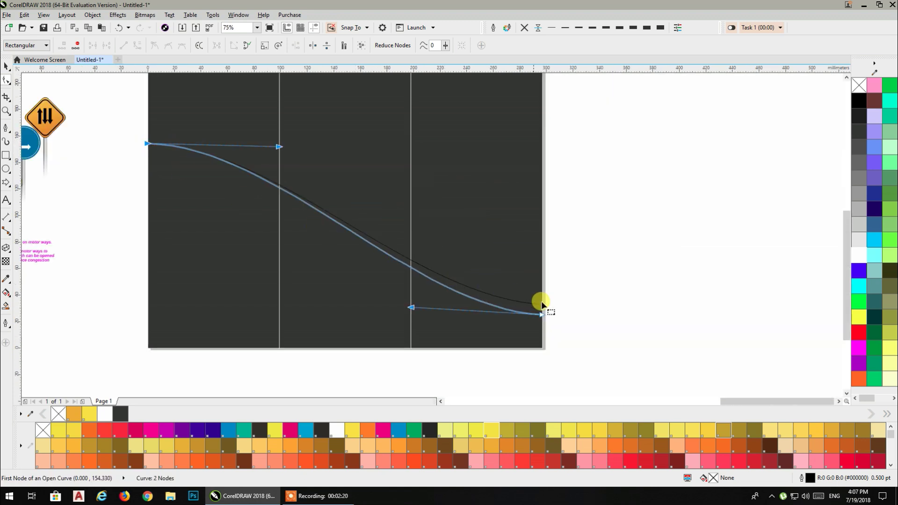
Lower the end node of the lower curve along the page's right edge to about Y 21.5 mm, widening the gap there.
scroll(520, 297, up, 1)
scroll(546, 319, up, 1)
drag(522, 302, 524, 320)
scroll(550, 284, down, 2)
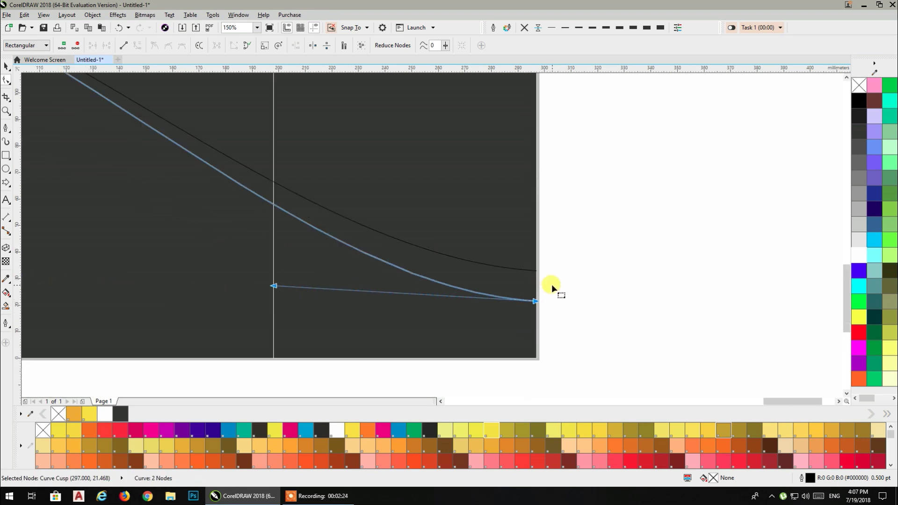
drag(266, 179, 256, 160)
scroll(261, 177, up, 2)
scroll(259, 178, down, 2)
Move both S-curves together off the page into the empty area to its right.
click(4, 69)
click(591, 208)
scroll(592, 208, down, 1)
drag(591, 208, 452, 201)
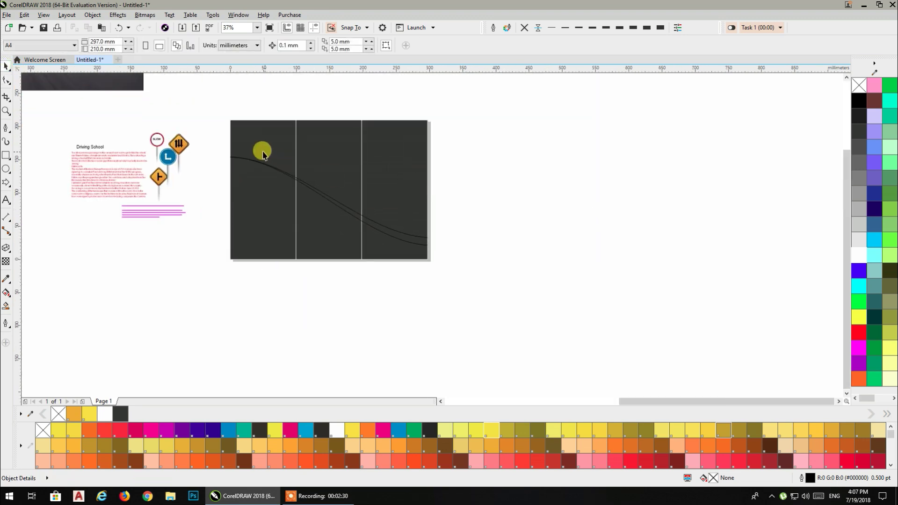
drag(256, 177, 457, 293)
drag(344, 206, 464, 172)
click(538, 281)
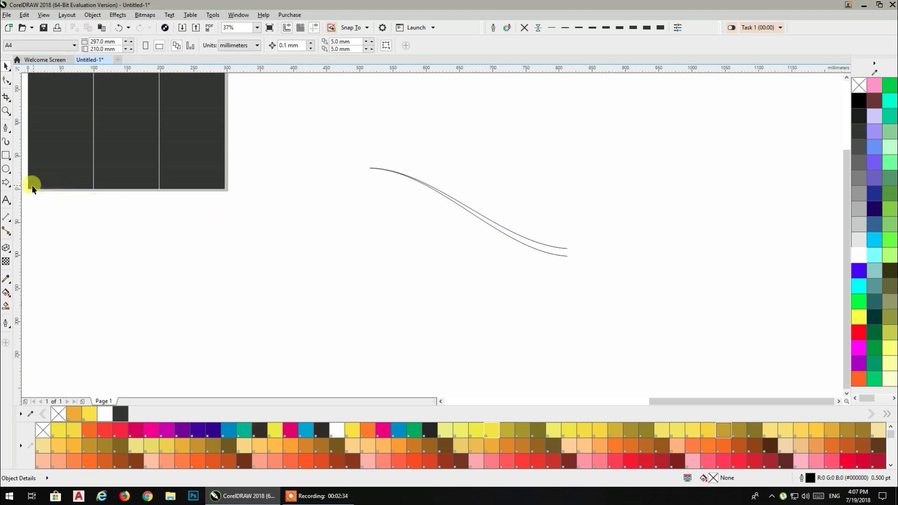
Draw a rectangle around the two curves, about 293 x 241 mm, with its vertical sides crossing the curve ends.
click(6, 158)
drag(364, 149, 581, 310)
click(5, 69)
drag(363, 229, 372, 168)
drag(584, 230, 567, 252)
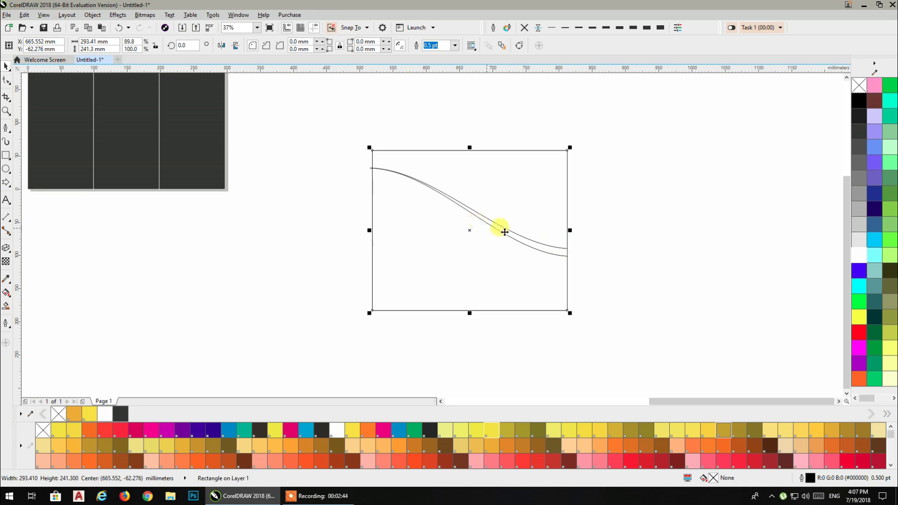
Create a light gray shape with a 0.5 pt black outline from the area between the two curves using Smart Fill.
key(Escape)
scroll(451, 197, up, 2)
drag(450, 197, 344, 182)
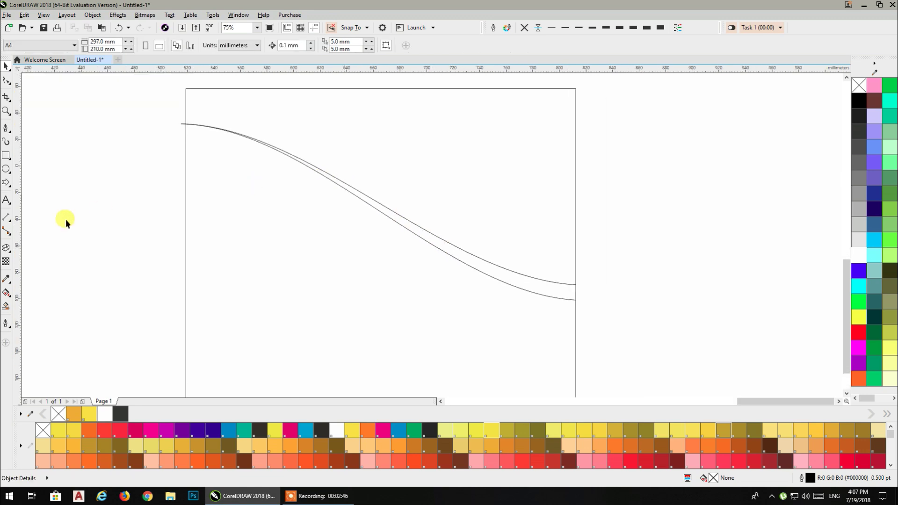
click(6, 305)
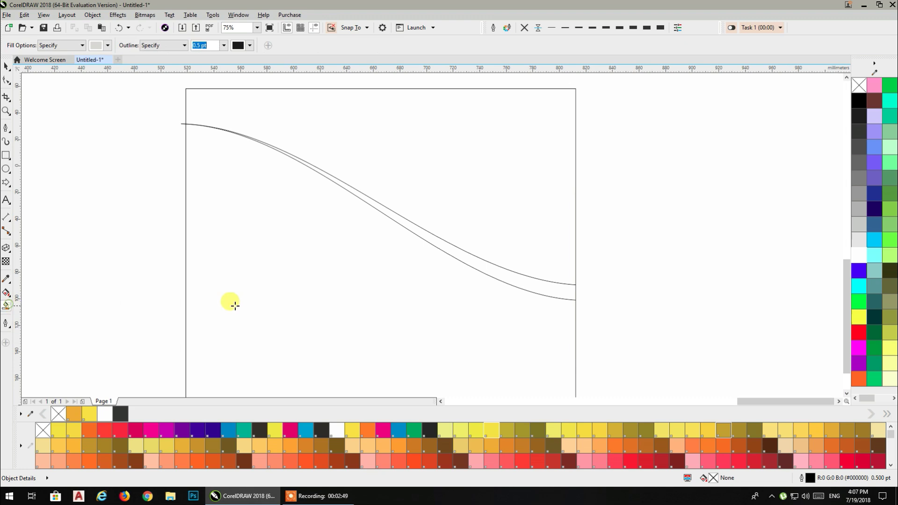
click(526, 279)
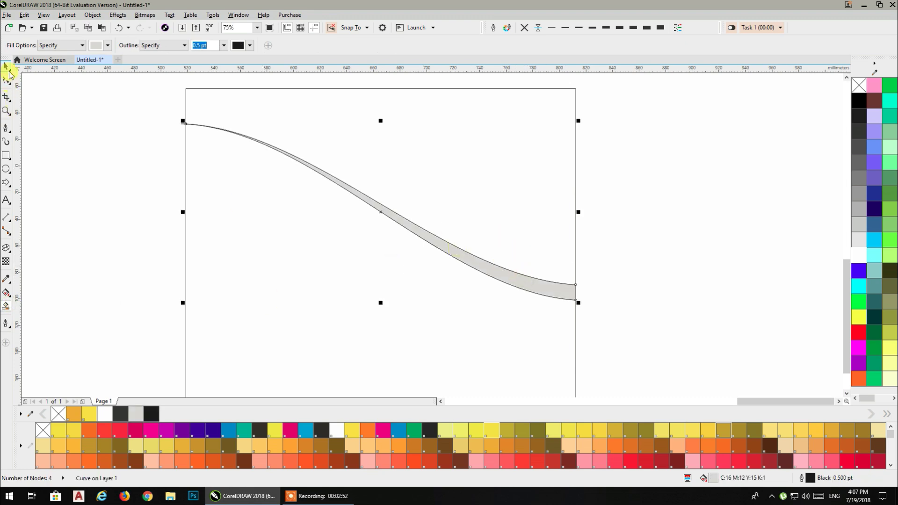
Delete the helper rectangle and the two original curves, moving the filled band aside to keep it.
click(6, 66)
click(408, 147)
key(Delete)
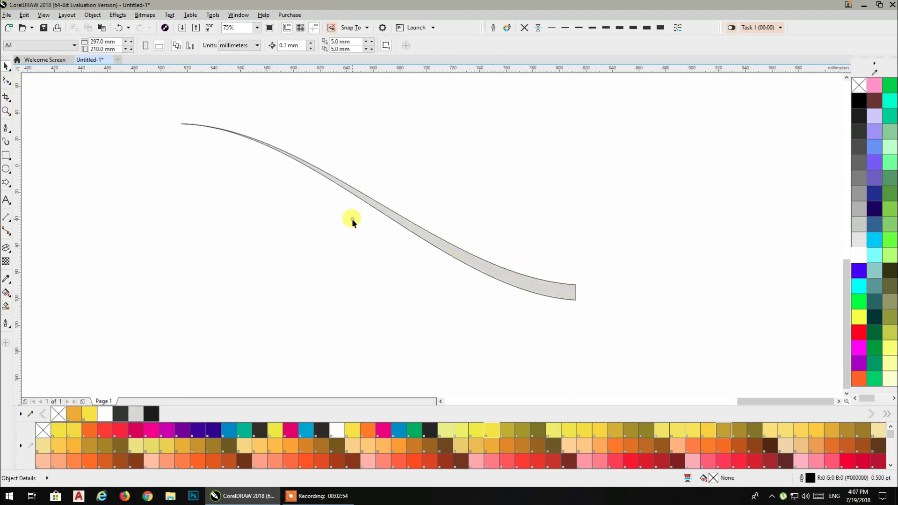
drag(363, 209, 568, 199)
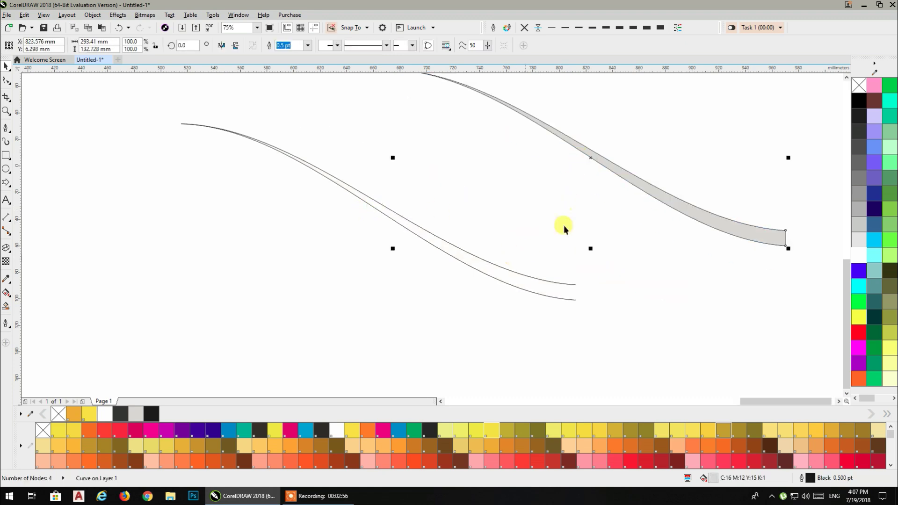
drag(167, 104, 164, 103)
key(Delete)
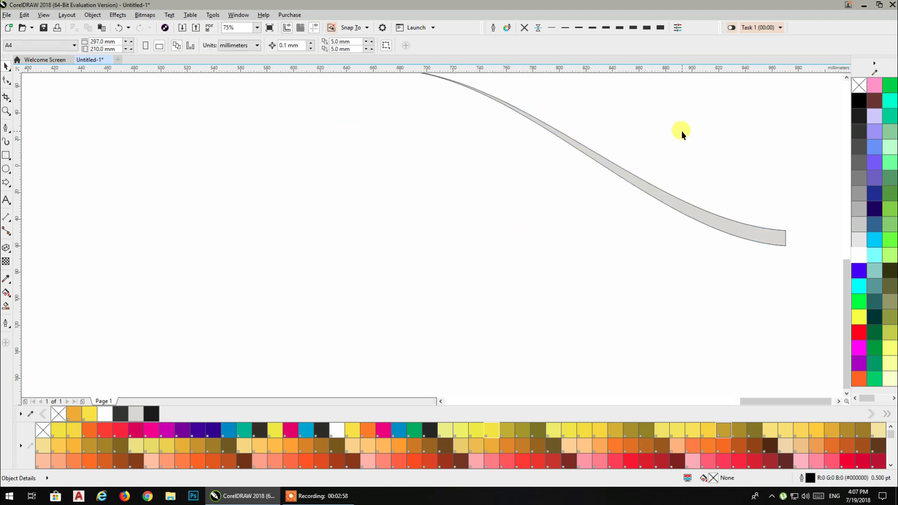
Center the filled band on the page and enlarge it proportionally to about 103.8%, about 305 x 138 mm.
drag(634, 176, 513, 220)
scroll(598, 197, down, 4)
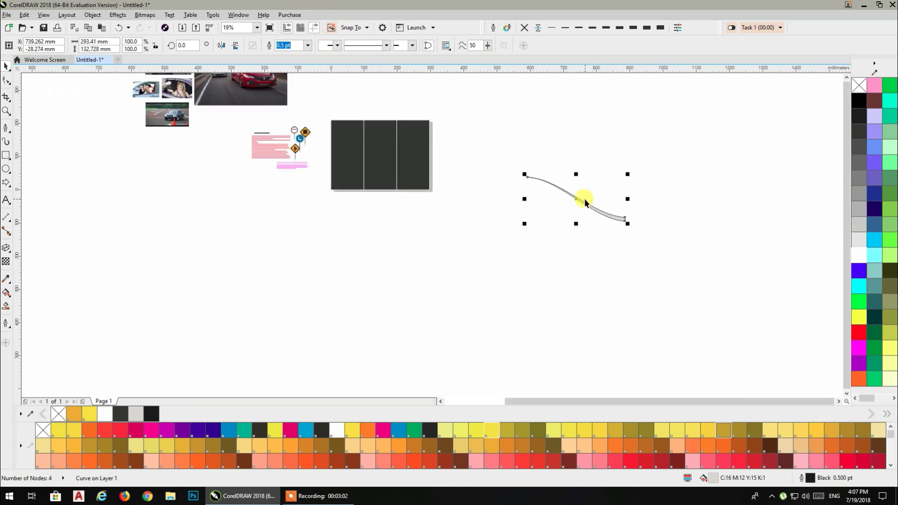
key(p)
click(531, 185)
scroll(397, 155, up, 2)
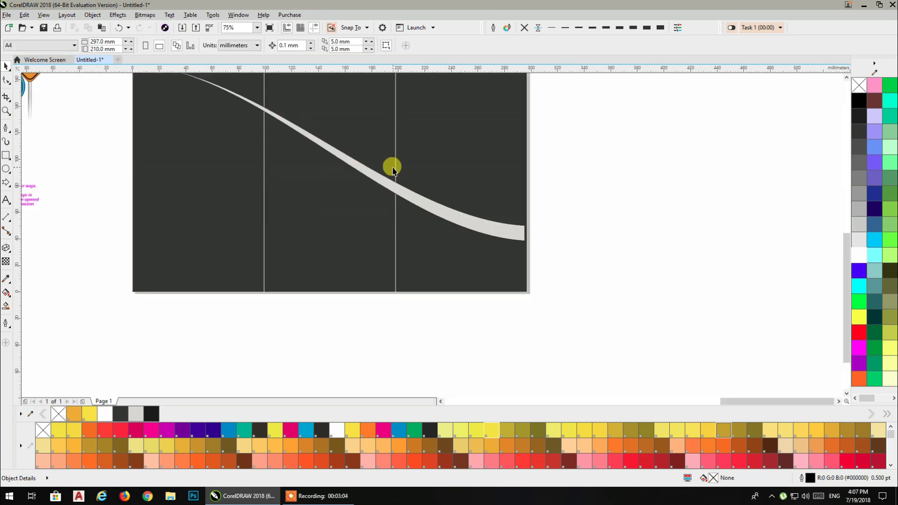
click(612, 289)
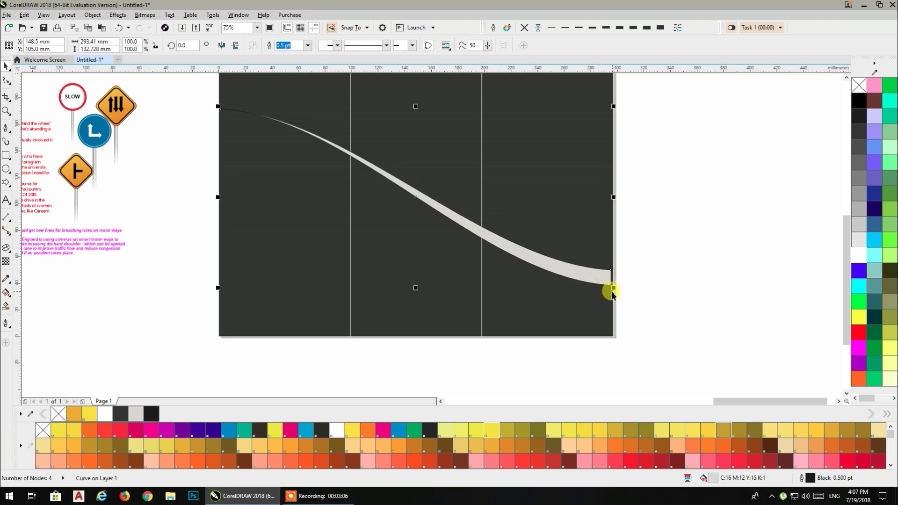
drag(617, 294, 621, 300)
Give the band a magenta #FF00FF fill without outline and PowerClip it inside the dark panel group.
click(858, 349)
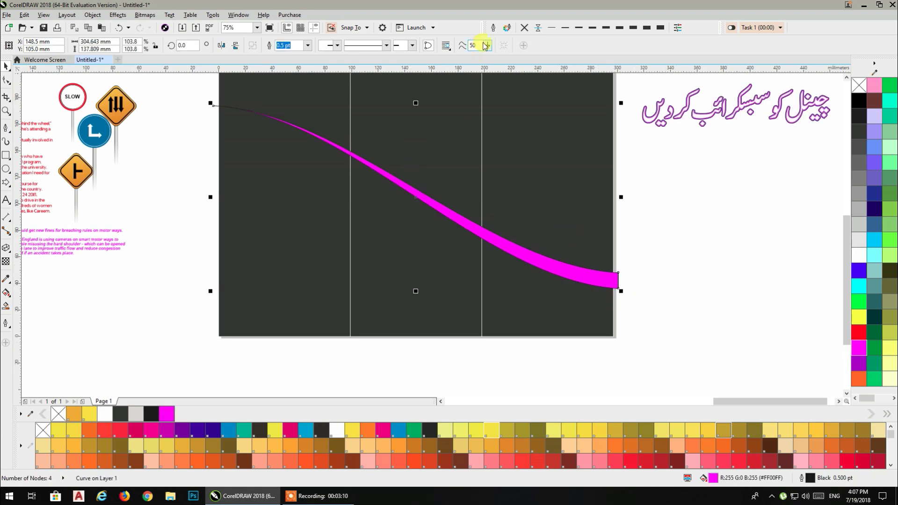
click(524, 28)
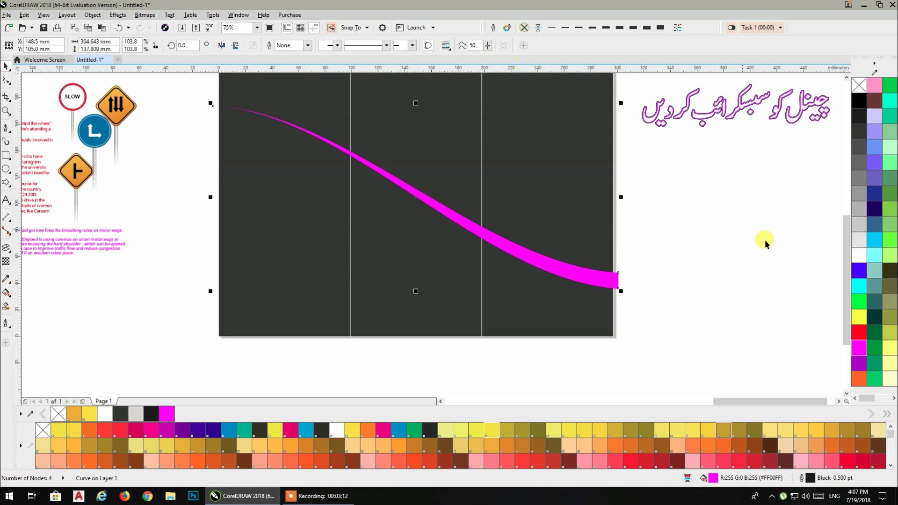
right_click(533, 256)
click(549, 194)
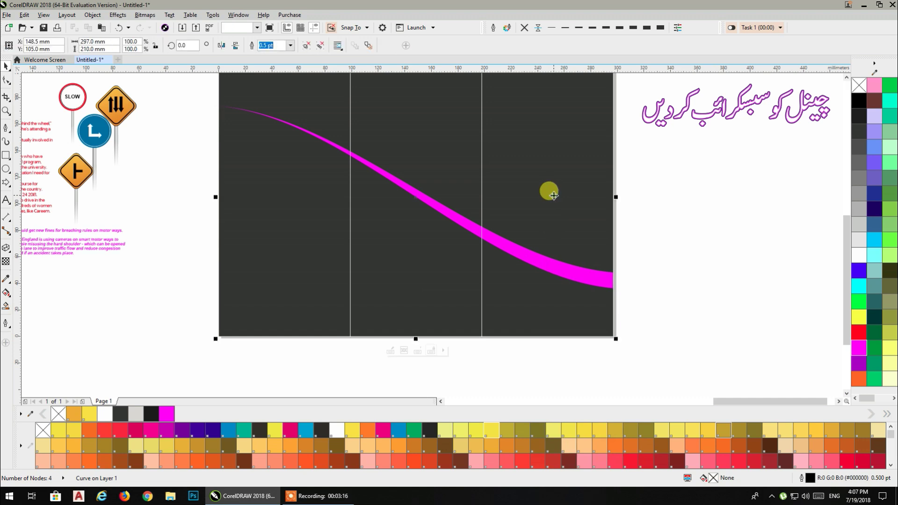
click(699, 218)
Open the PowerClip contents for editing and make a copy of the magenta band skewed vertically by about 0.4 degrees.
click(444, 217)
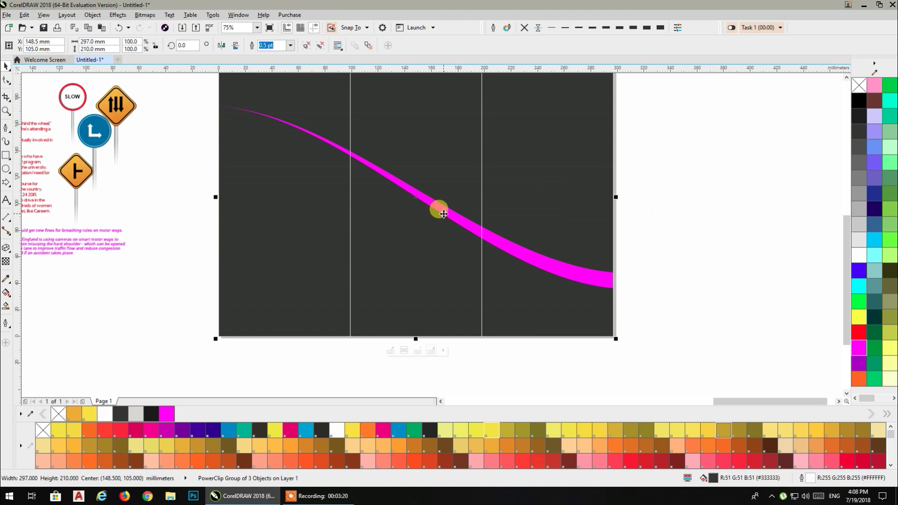
double_click(444, 214)
click(443, 213)
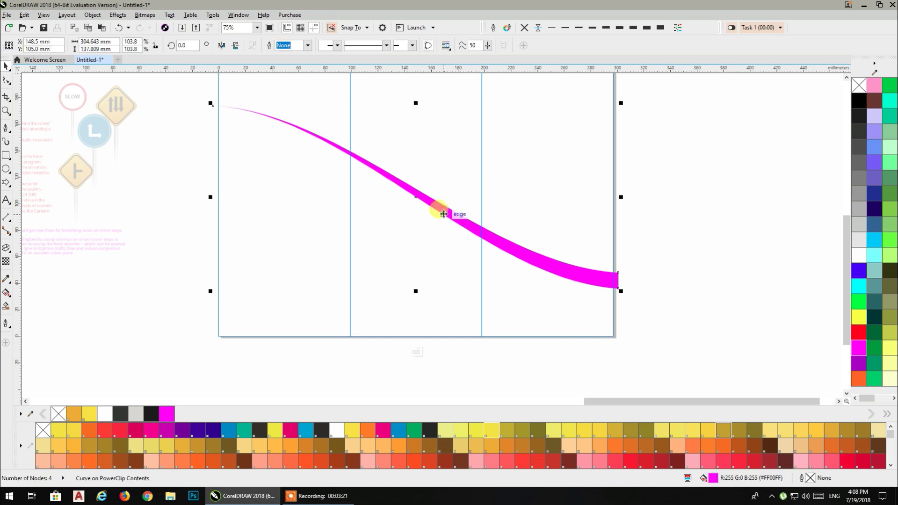
click(349, 150)
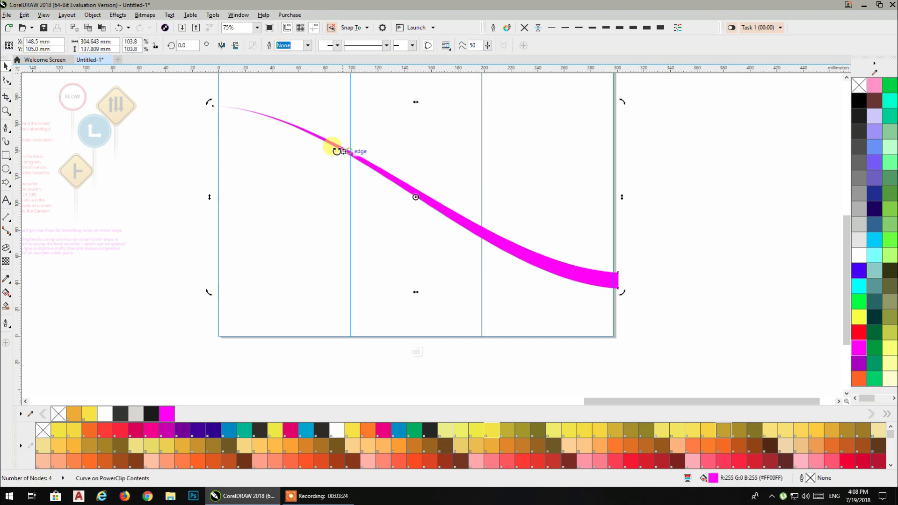
drag(209, 195, 210, 200)
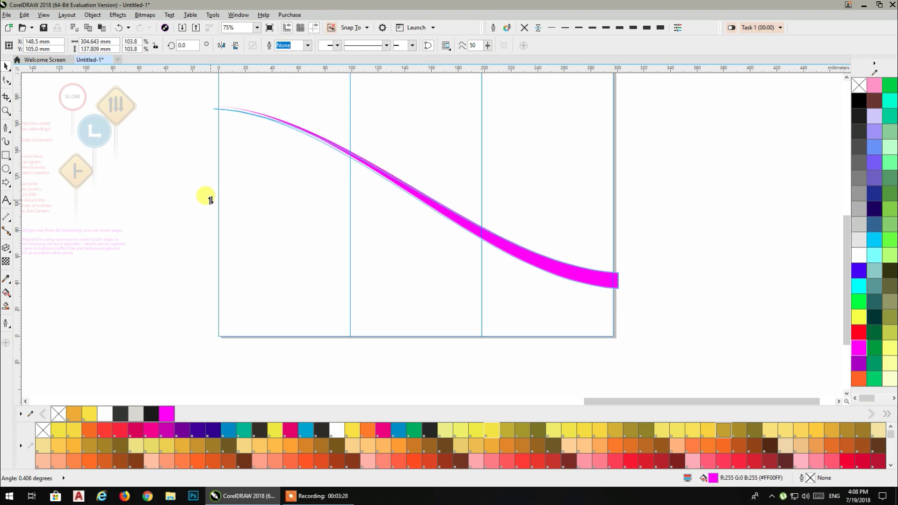
drag(210, 200, 210, 200)
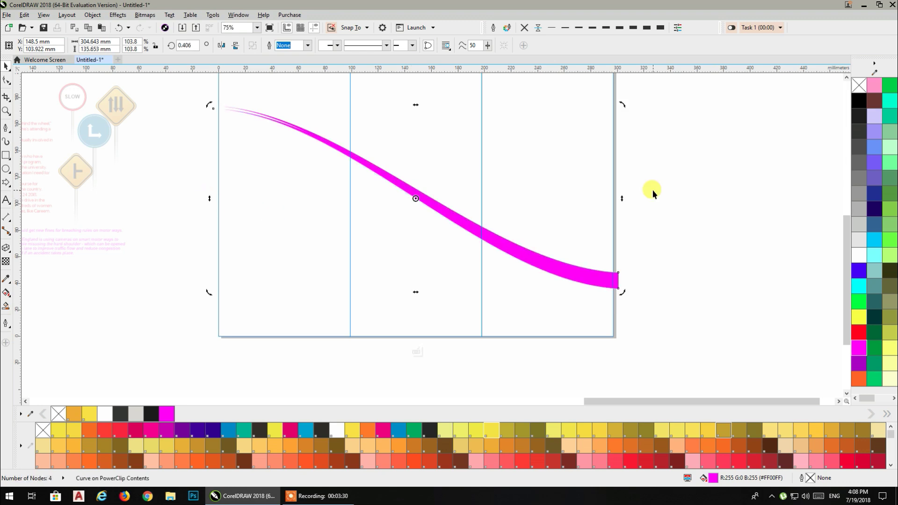
Fill the skewed band copy with black #000000, place it behind the magenta band and finish editing the PowerClip.
click(858, 101)
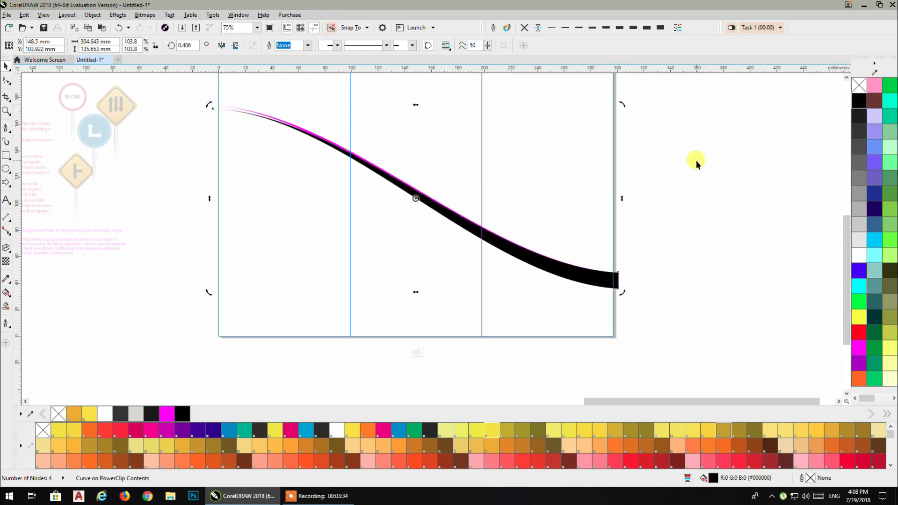
key(ctrl+z)
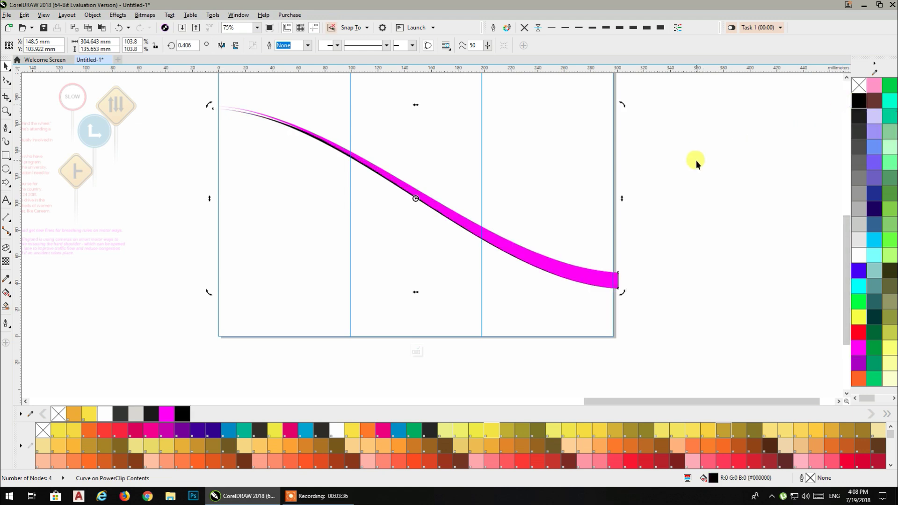
click(696, 161)
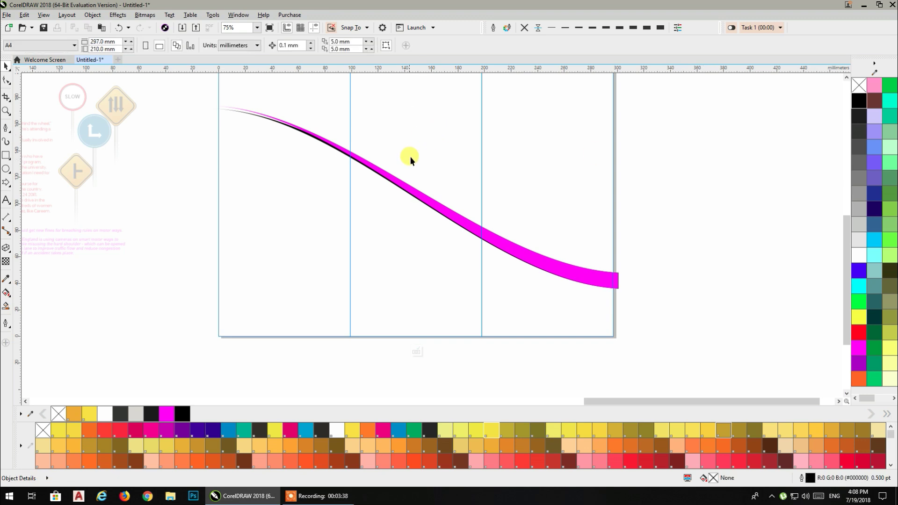
scroll(256, 175, down, 2)
scroll(321, 152, up, 2)
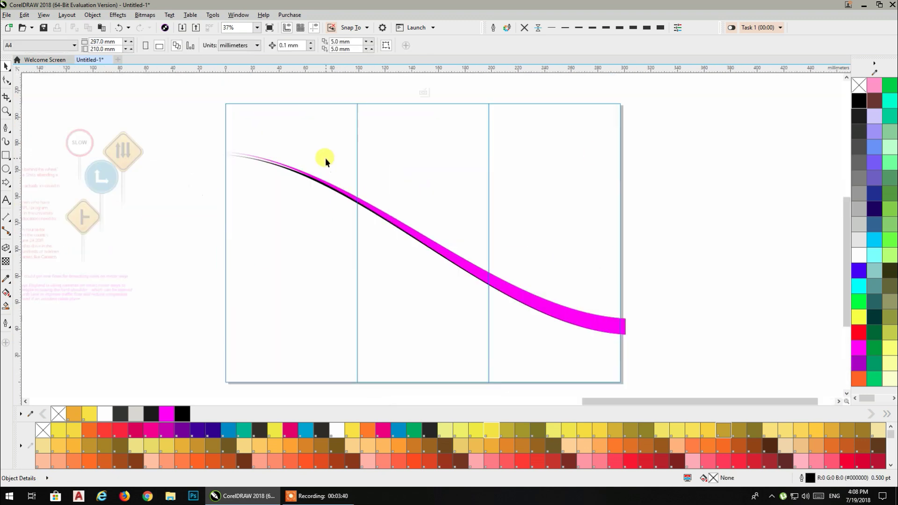
click(602, 167)
scroll(657, 156, down, 2)
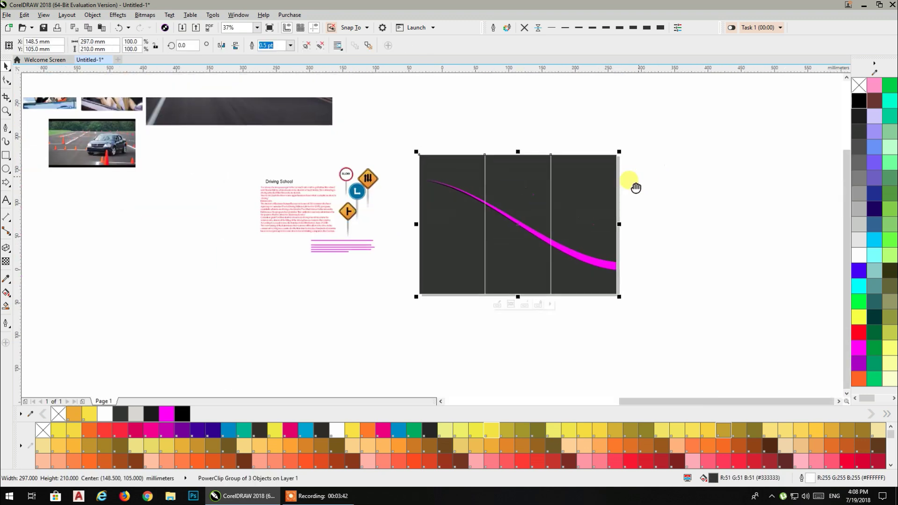
click(265, 93)
right_click(264, 94)
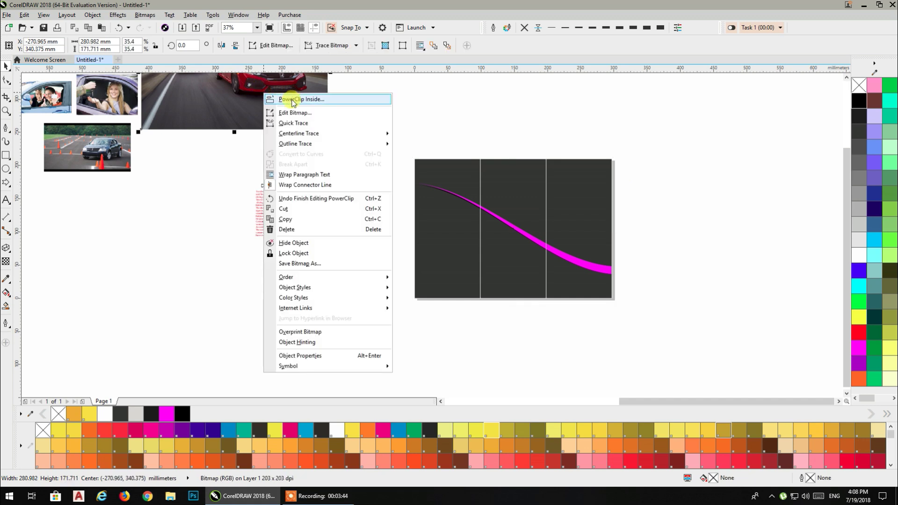
click(293, 100)
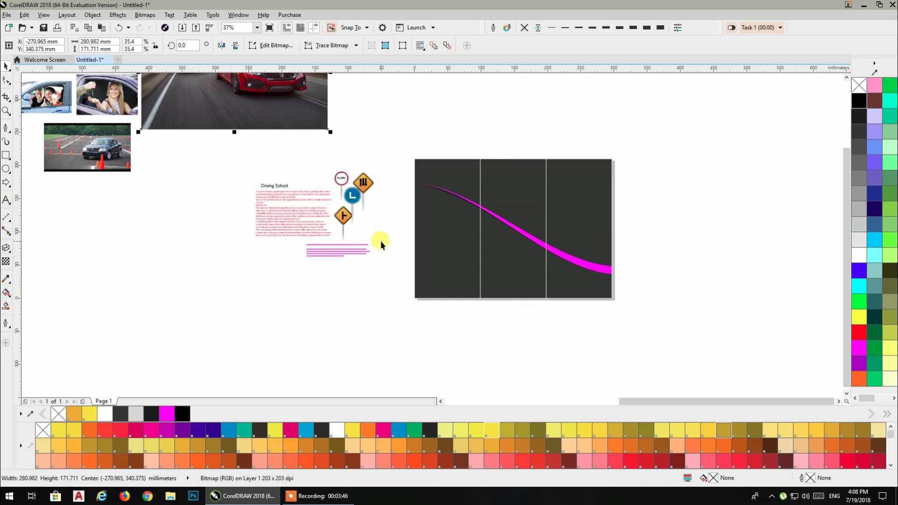
Create a separate light gray shape with a 0.5 pt black outline over each of the three brochure panels using Smart Fill.
drag(501, 276, 371, 270)
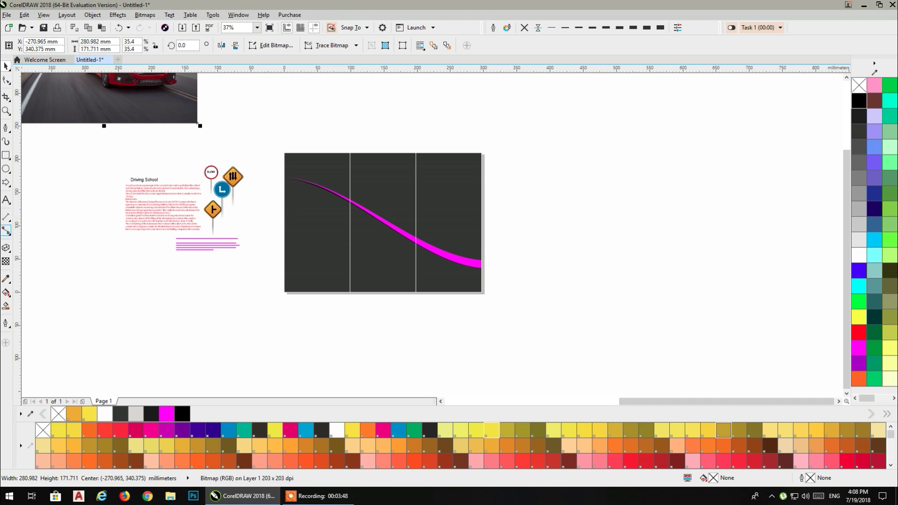
click(6, 306)
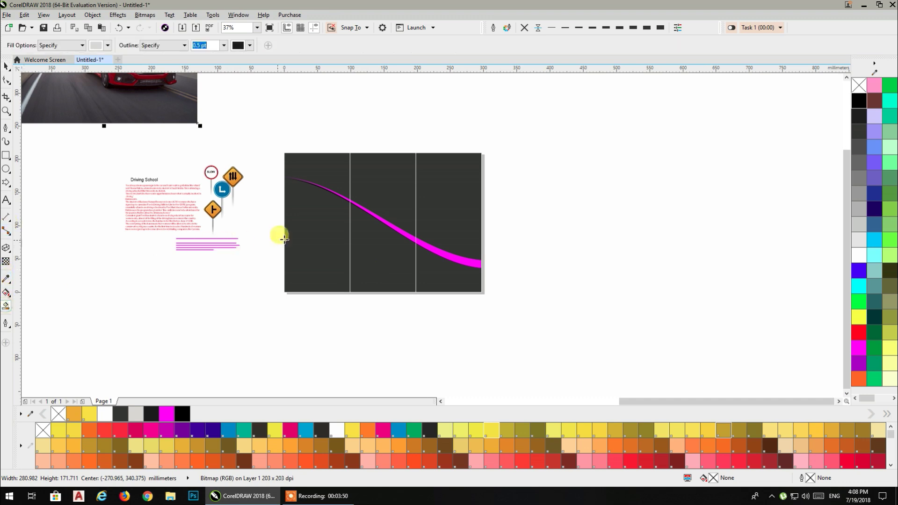
click(332, 235)
click(374, 244)
click(429, 263)
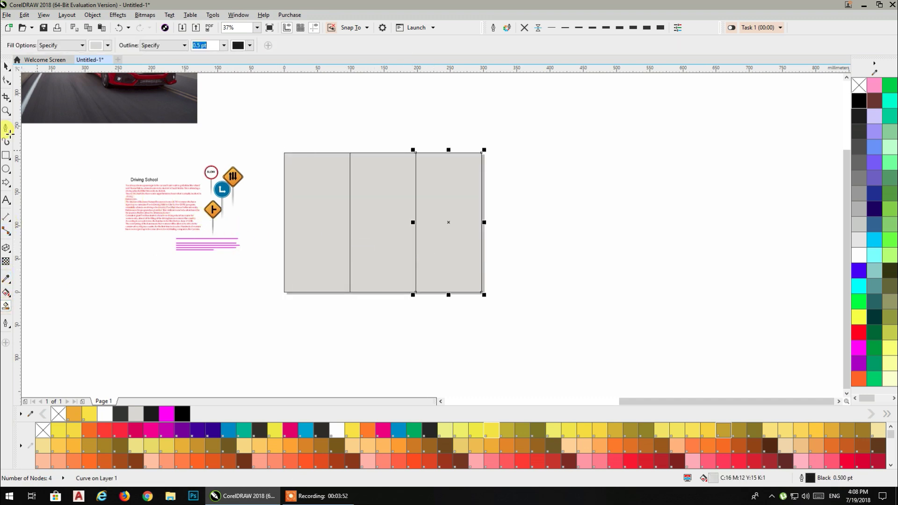
click(6, 68)
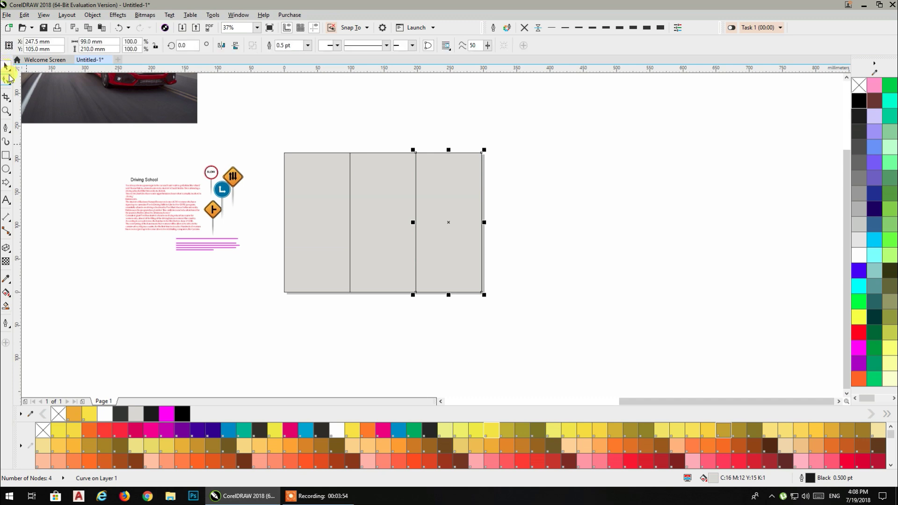
Undo the three gray Smart Fill shapes over the panels and open the PowerClip contents for editing.
key(ctrl+z)
key(ctrl+z)
key(ctrl+z)
click(333, 238)
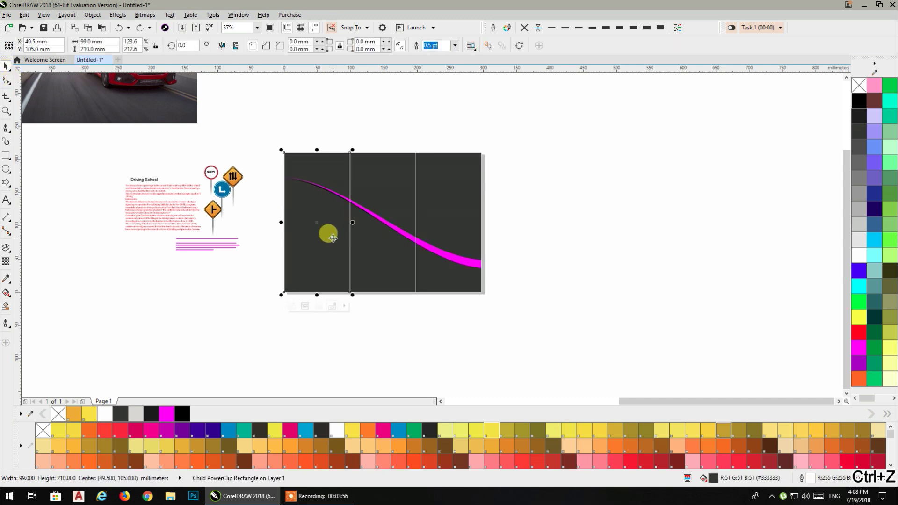
click(367, 248)
double_click(372, 248)
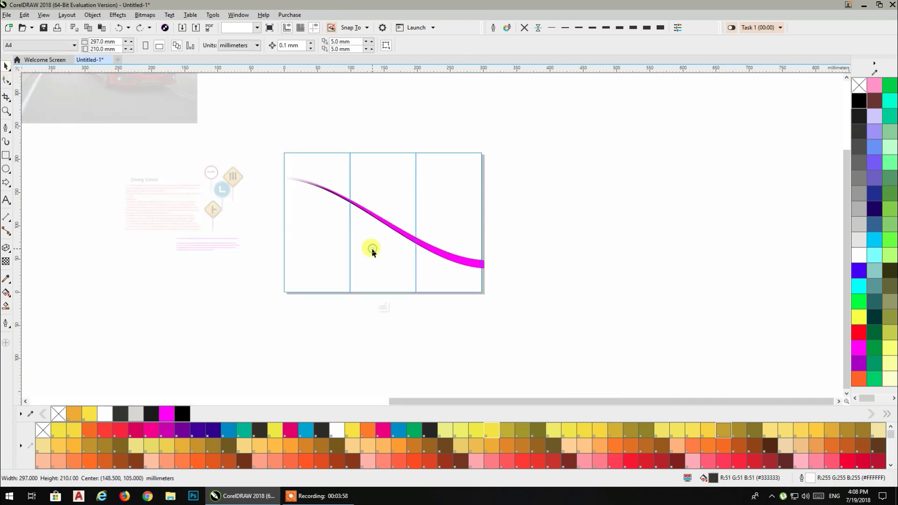
Draw a rectangle about 200 mm high enclosing the curved band and fit its sides to the 297 mm page width.
click(5, 159)
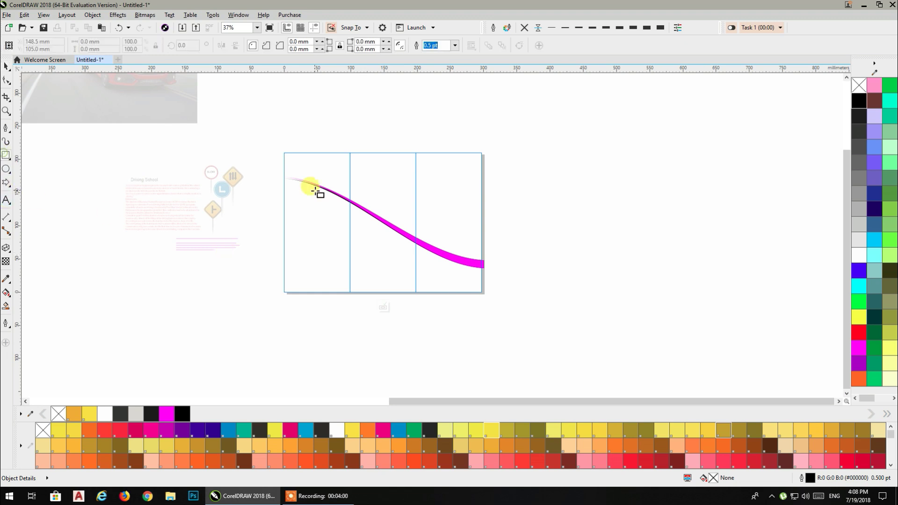
drag(277, 176, 493, 309)
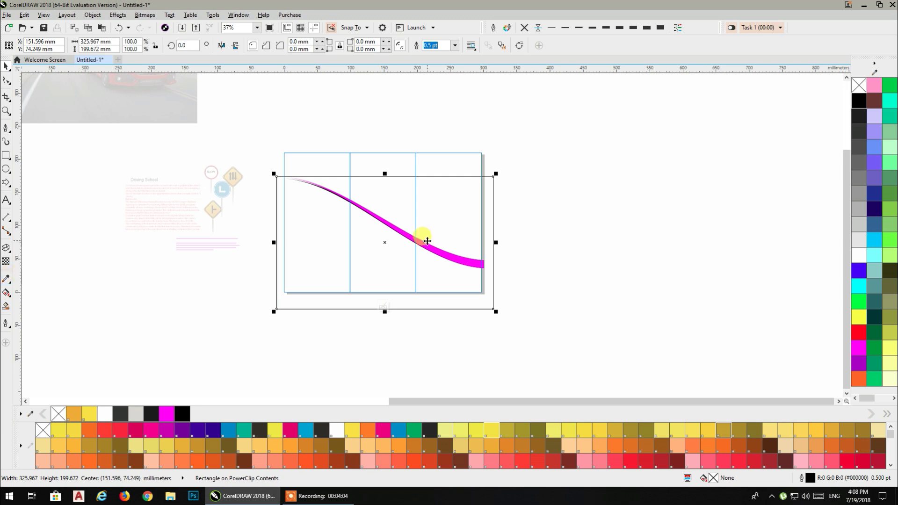
drag(496, 243, 484, 246)
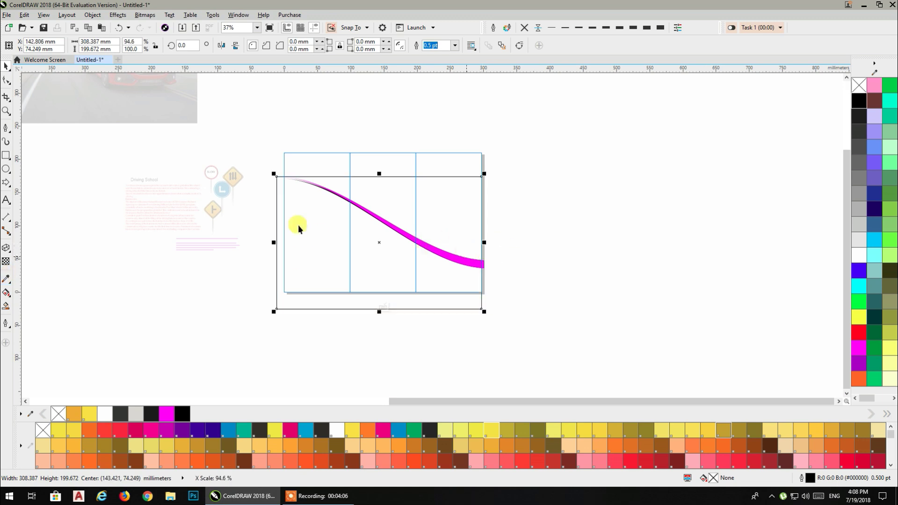
drag(273, 242, 281, 243)
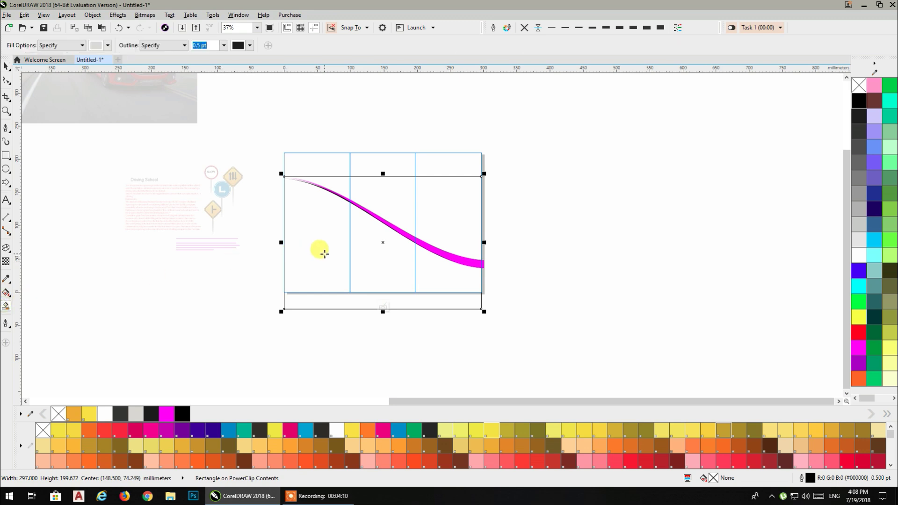
Create a light gray shape from the rectangle's area below the curved band using Smart Fill.
click(318, 251)
click(6, 67)
click(557, 224)
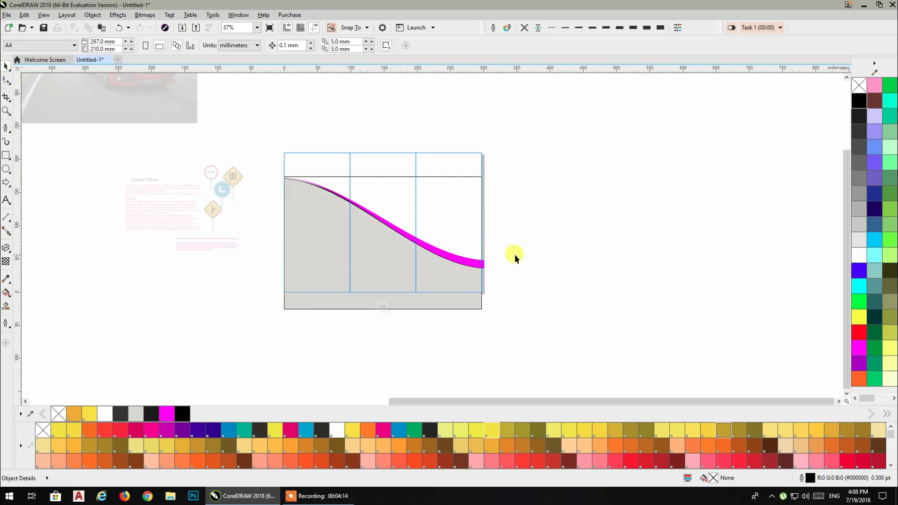
Remove the helper rectangle and move the gray shape out of the PowerClip, placing it on the page directly below the band.
click(464, 209)
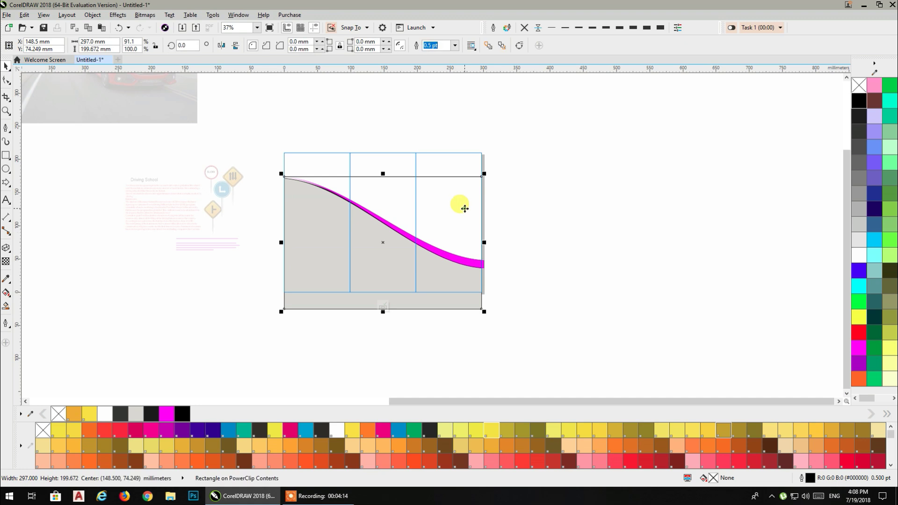
click(397, 273)
key(ctrl+x)
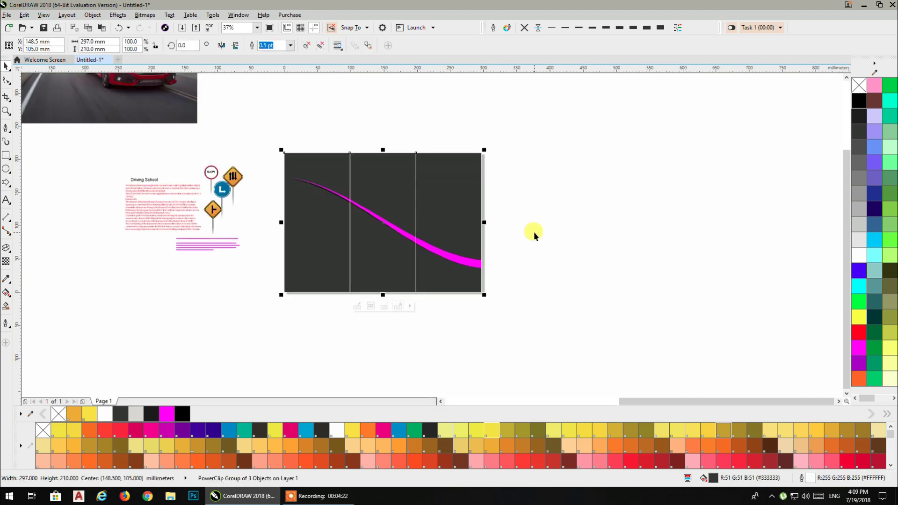
key(ctrl+v)
drag(383, 243, 682, 272)
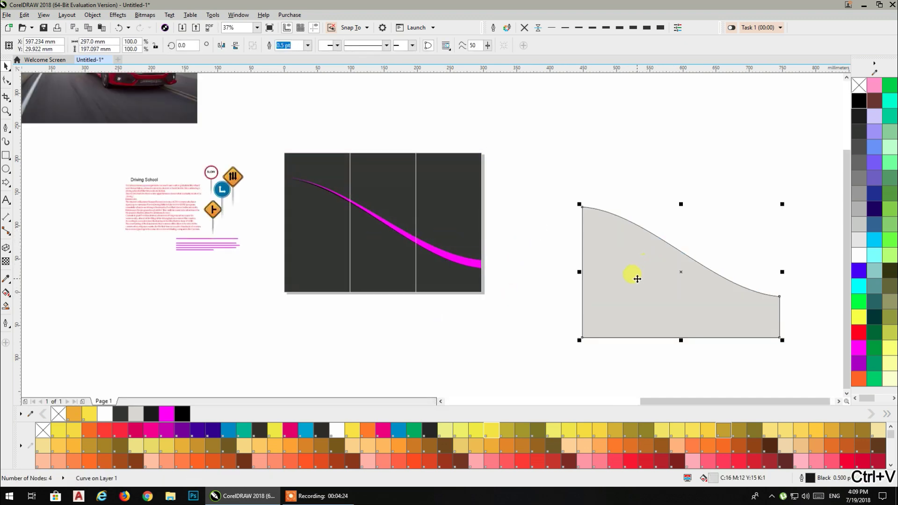
drag(597, 223, 285, 178)
Move the gray shape's two lower corner nodes up onto the page's bottom edge.
scroll(371, 312, up, 3)
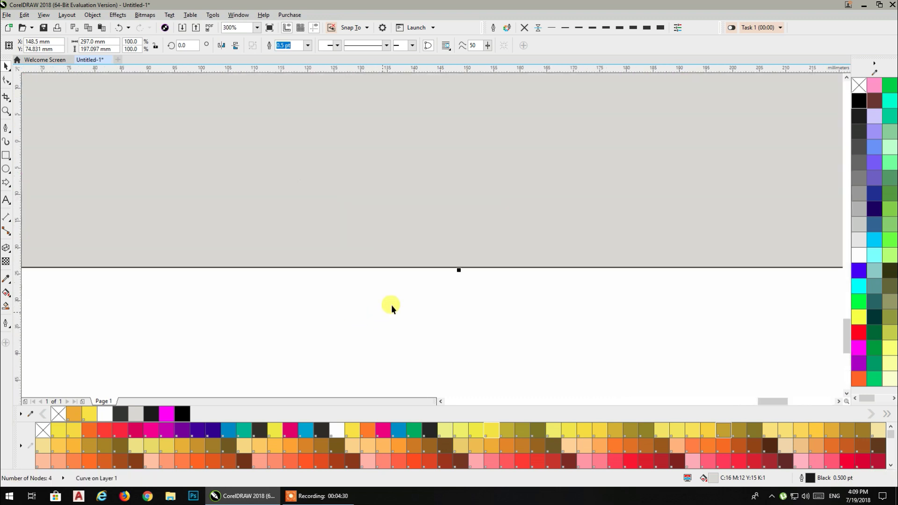
scroll(300, 256, down, 2)
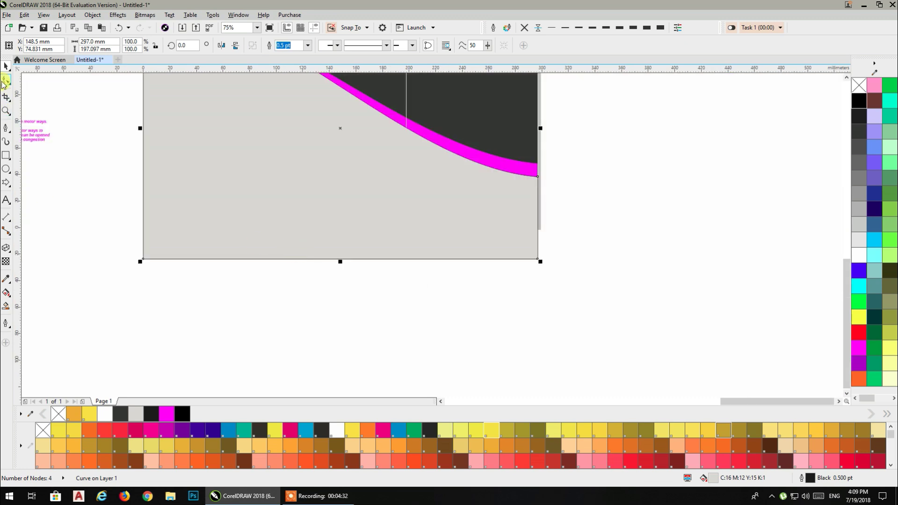
click(5, 81)
drag(110, 225, 538, 229)
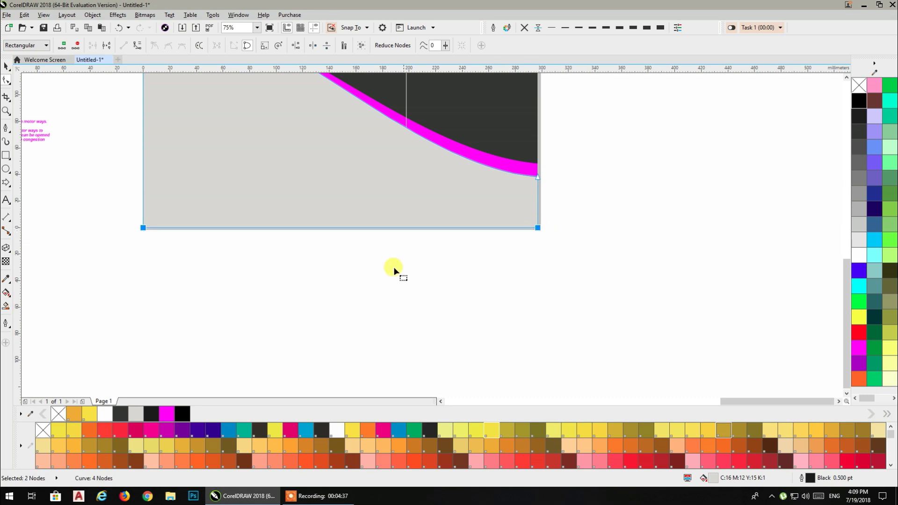
click(8, 70)
Fill the shape below the band with a near-black gray, darker than the panels.
scroll(270, 174, up, 2)
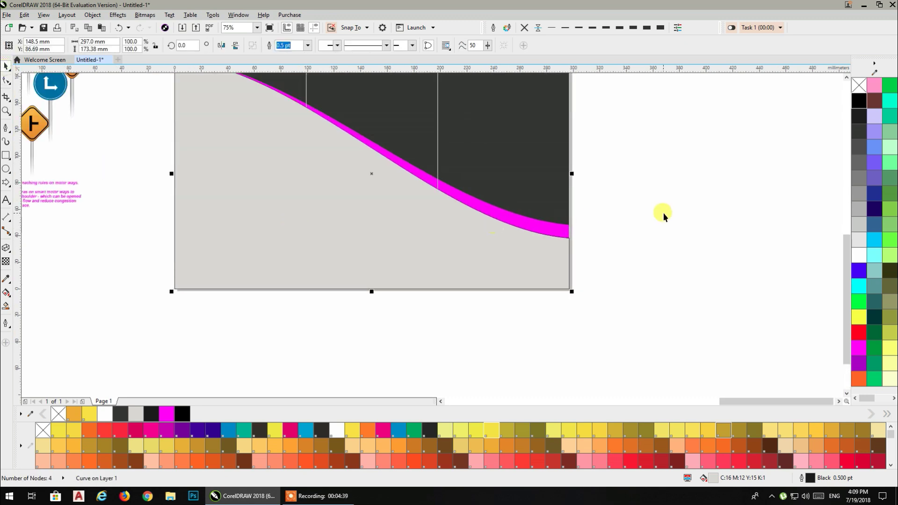
click(855, 132)
click(859, 115)
click(658, 158)
PowerClip the photo of the two cars on the road inside the brochure panel group.
scroll(634, 158, down, 2)
drag(577, 177, 315, 277)
right_click(190, 183)
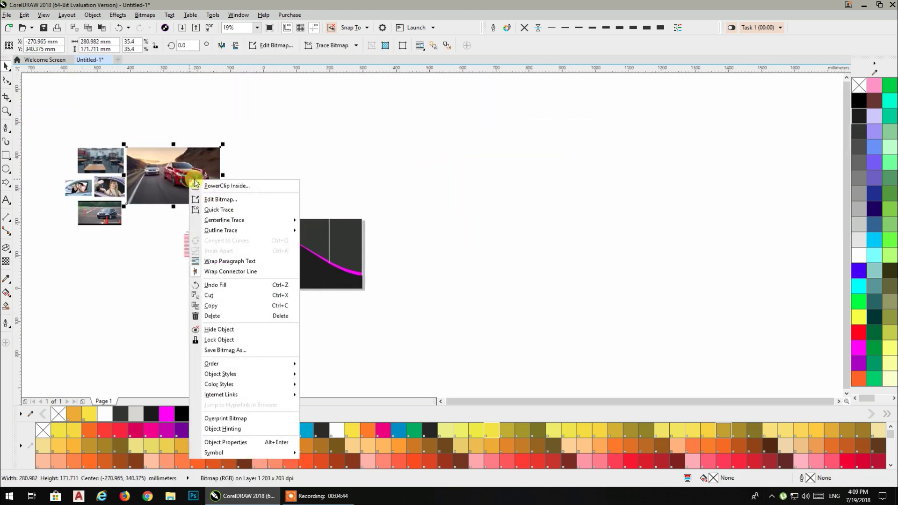
click(215, 184)
click(317, 230)
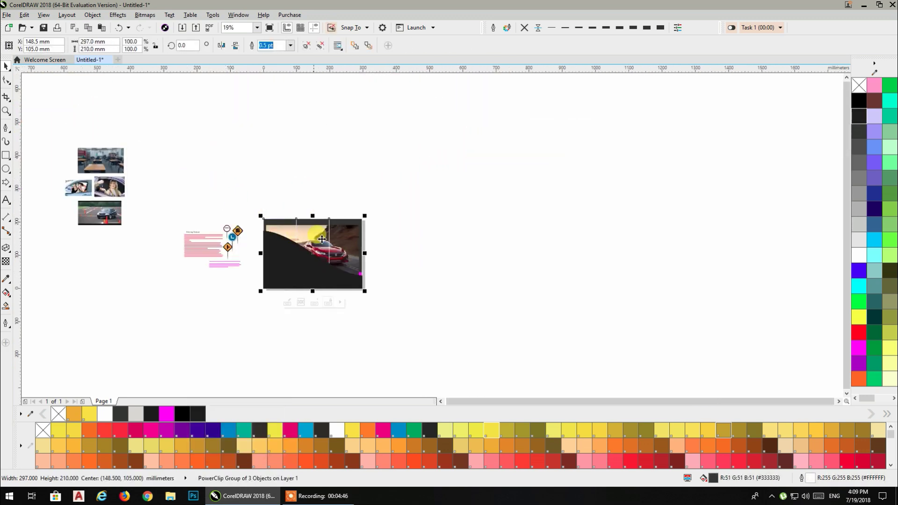
Open the PowerClip contents for editing and shift the car photo to be centered at about X 198 mm, Y 154 mm.
double_click(324, 237)
scroll(344, 240, up, 1)
click(343, 240)
drag(352, 230, 376, 223)
click(507, 217)
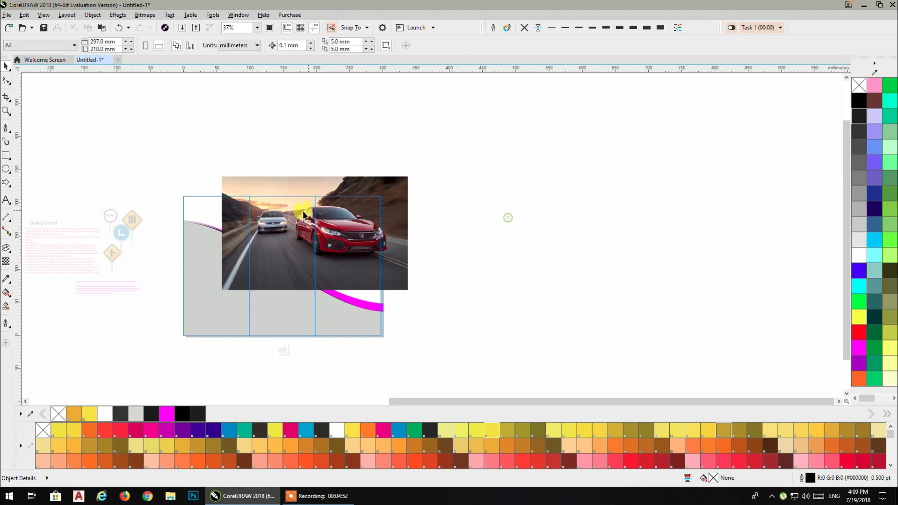
Crop the car photo's left edge to the first fold line and scale the photo proportionally to about 241 × 173 mm.
click(238, 225)
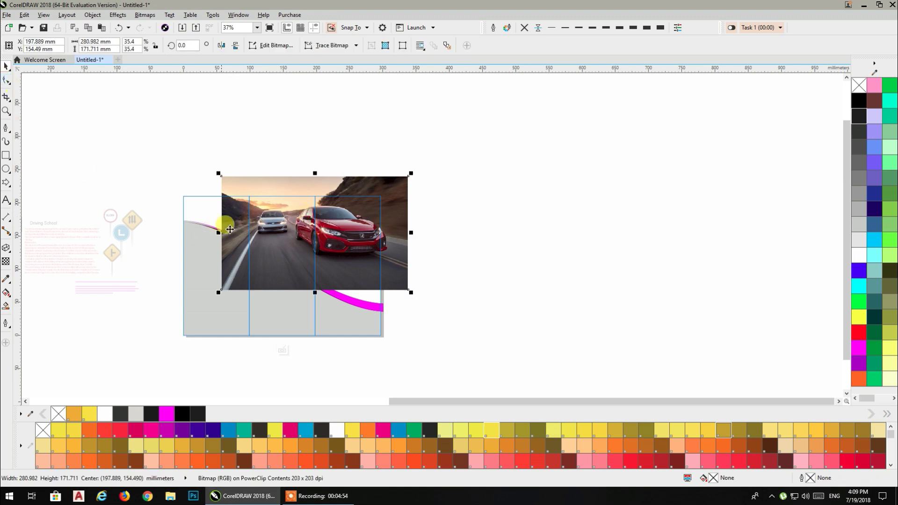
scroll(232, 227, up, 2)
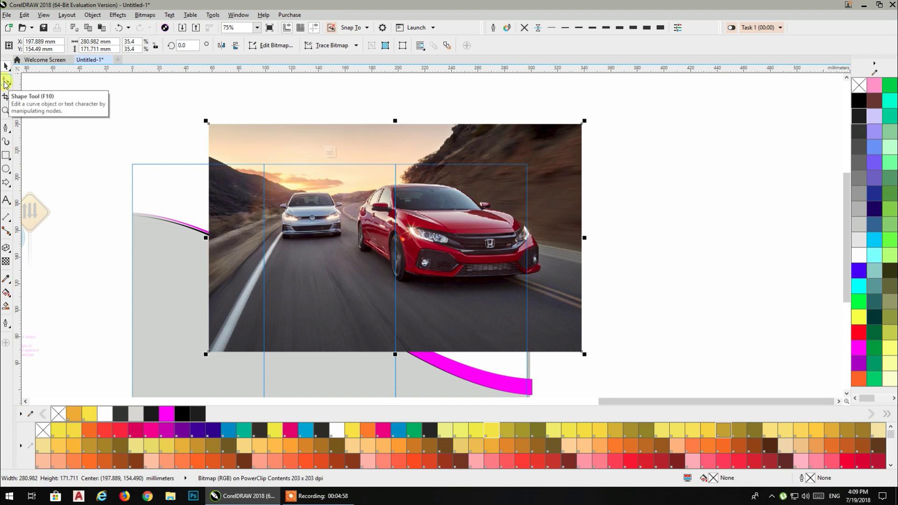
click(6, 82)
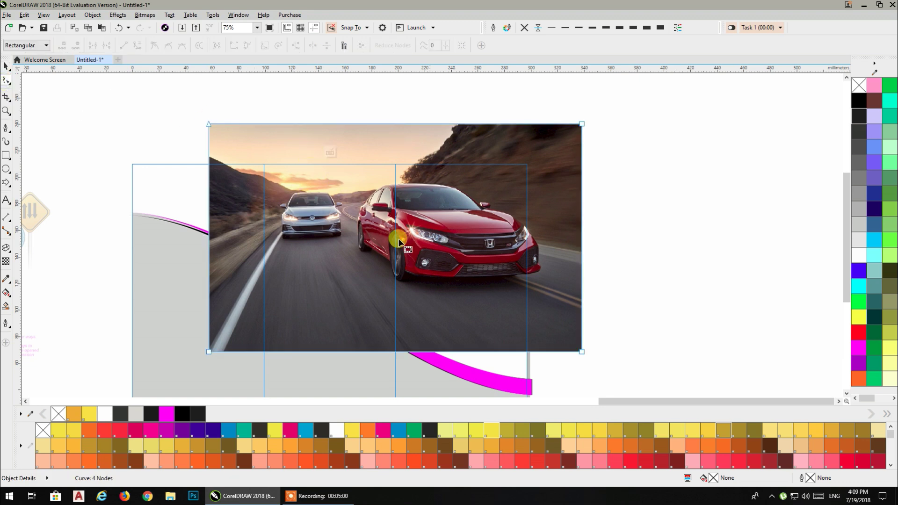
drag(193, 109, 264, 356)
click(7, 67)
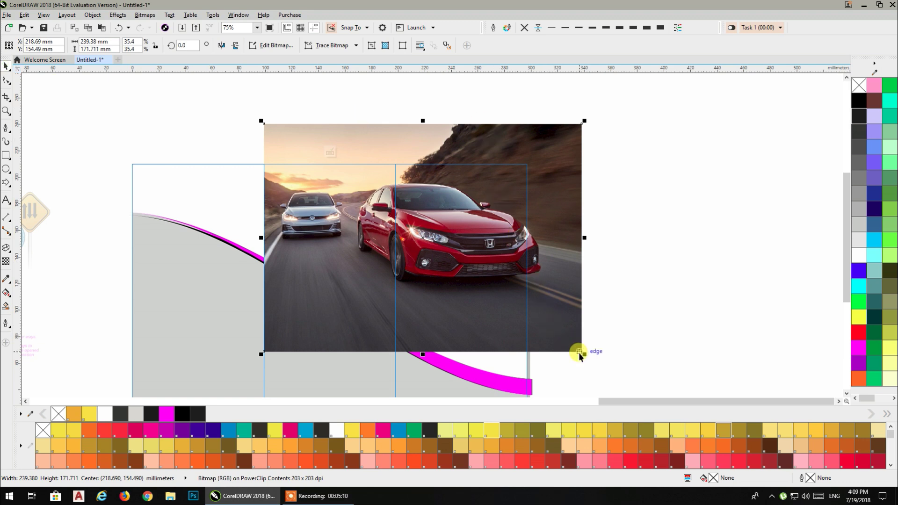
drag(583, 121, 546, 148)
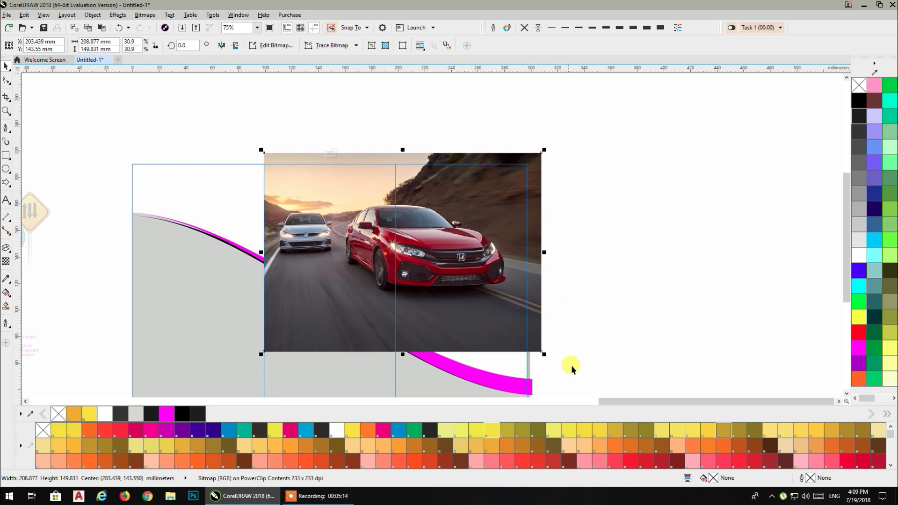
drag(545, 357, 586, 386)
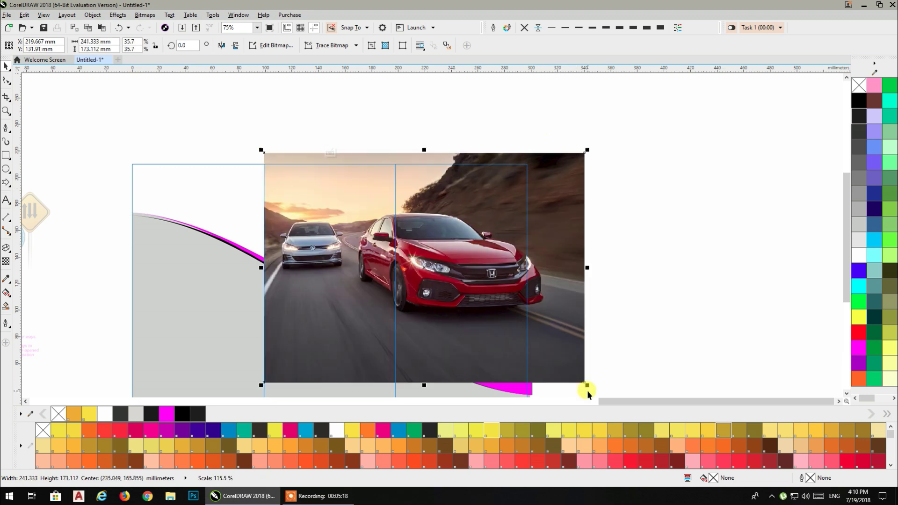
Send the car photo behind the magenta band and its black shadow and finish editing the PowerClip.
key(shift+Page_Down)
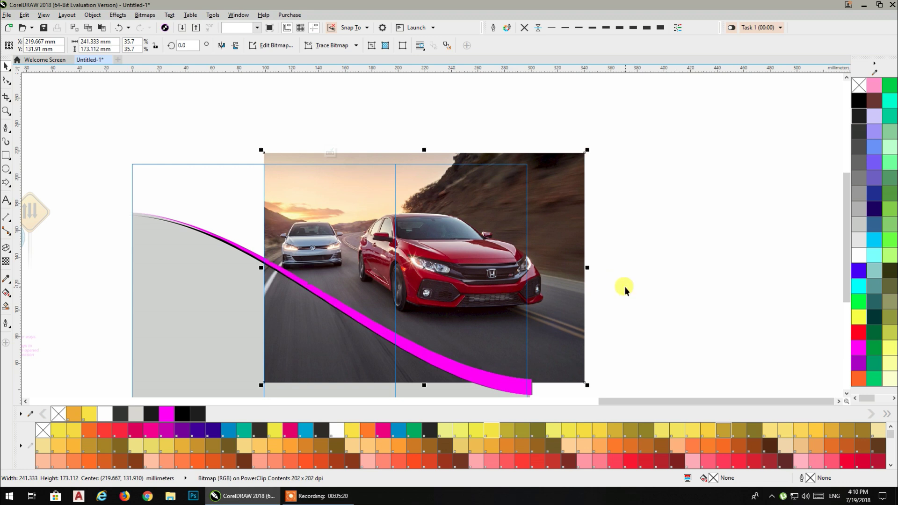
ctrl+click(624, 289)
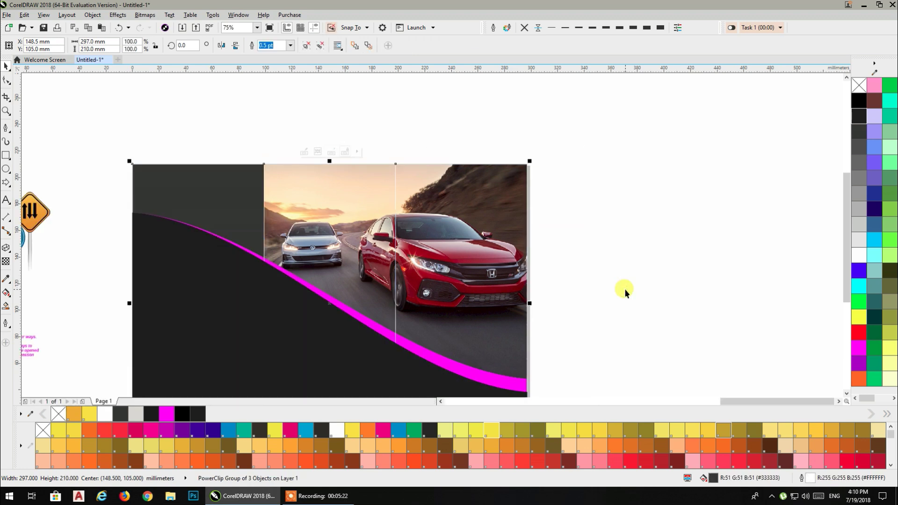
click(625, 289)
PowerClip the classroom photo inside the brochure panel group.
drag(284, 209, 445, 203)
scroll(270, 195, down, 4)
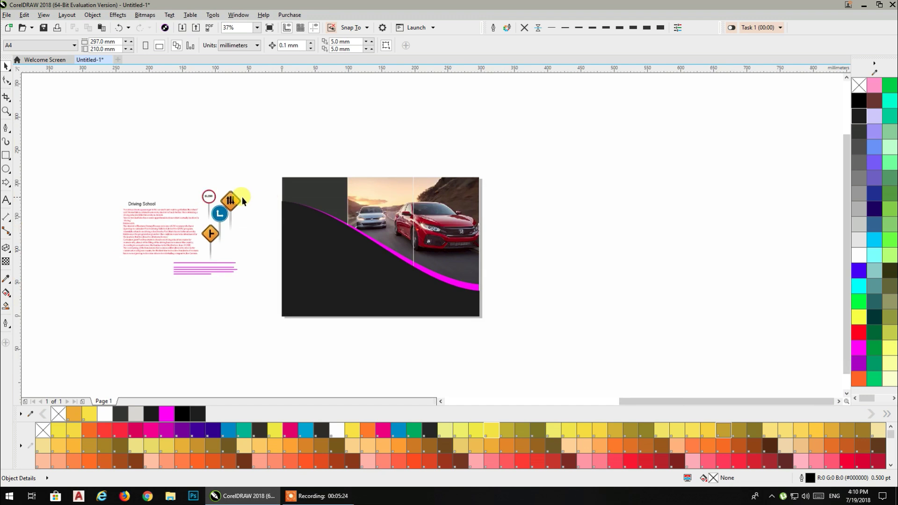
click(145, 164)
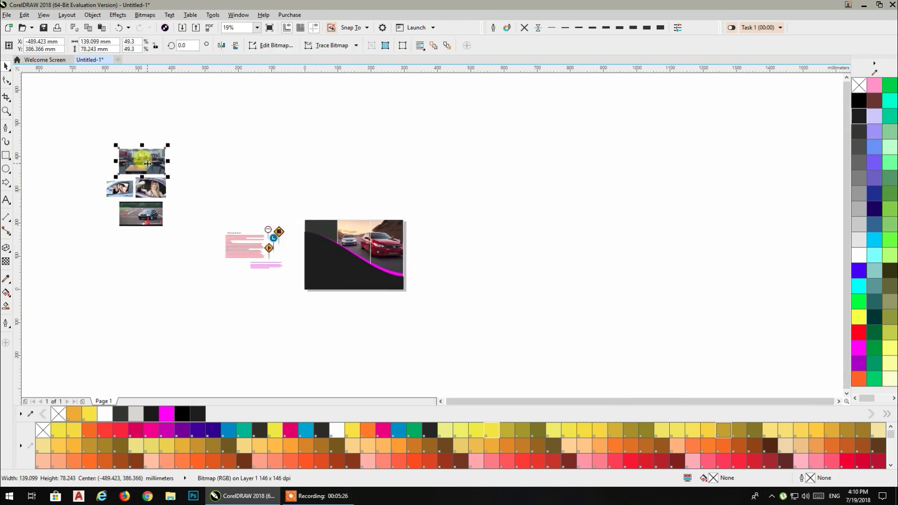
right_click(148, 165)
click(176, 170)
click(307, 222)
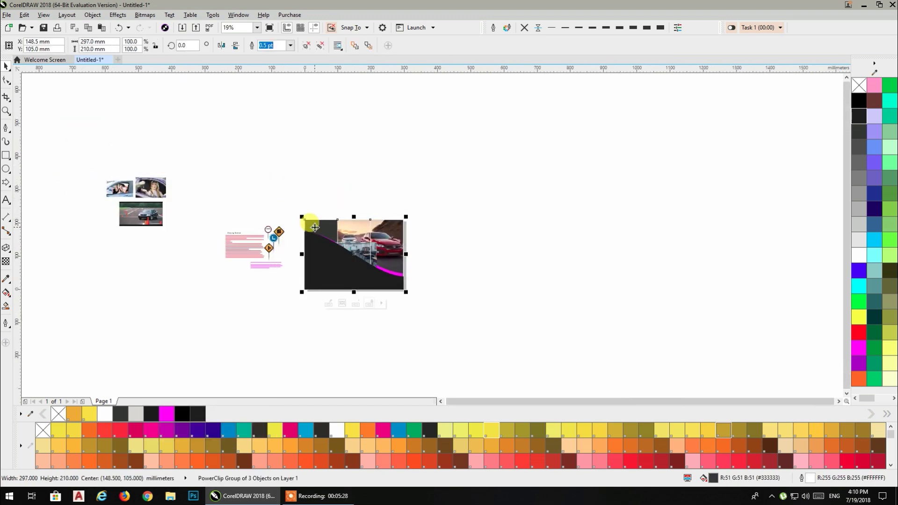
Open the PowerClip contents for editing and position the classroom photo over the upper part of the first panel.
ctrl+click(353, 251)
click(322, 222)
scroll(324, 222, up, 9)
drag(517, 132, 520, 172)
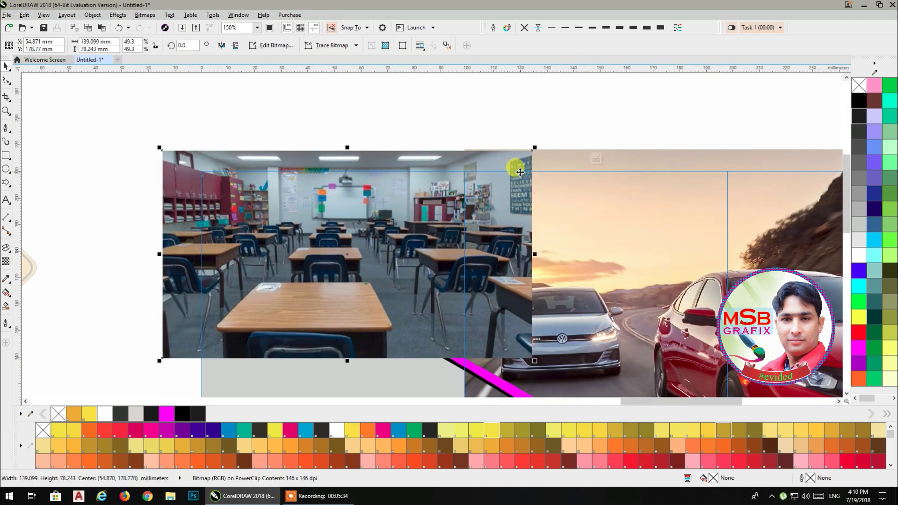
Place the classroom photo behind the band, its shadow and the car photo and finish editing the PowerClip.
key(ctrl+Page_Down)
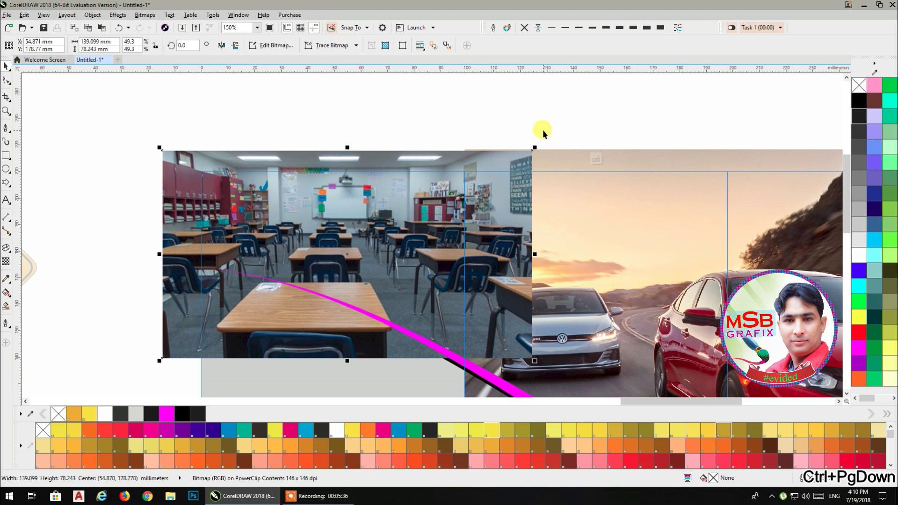
key(ctrl+Page_Down)
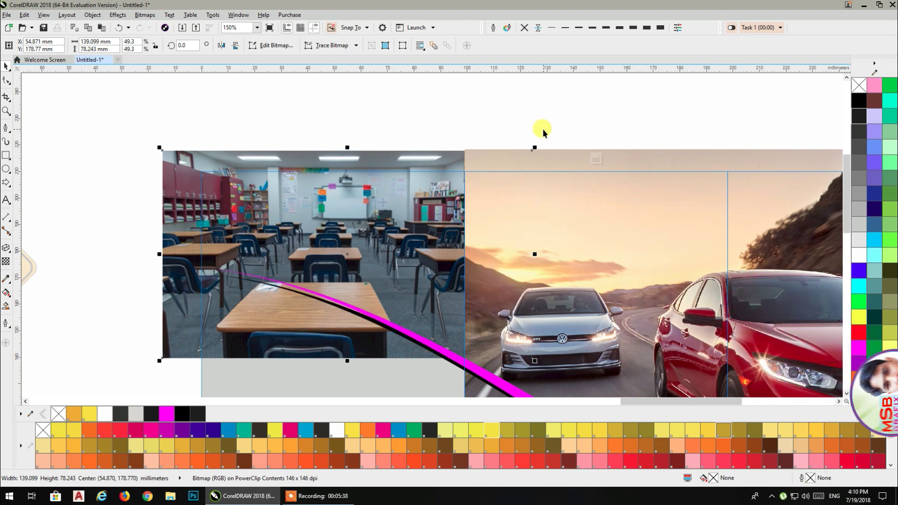
ctrl+click(542, 128)
click(542, 129)
Place the Driving School title over the sky of the car photo and enlarge it to about 43 pt.
scroll(388, 115, down, 2)
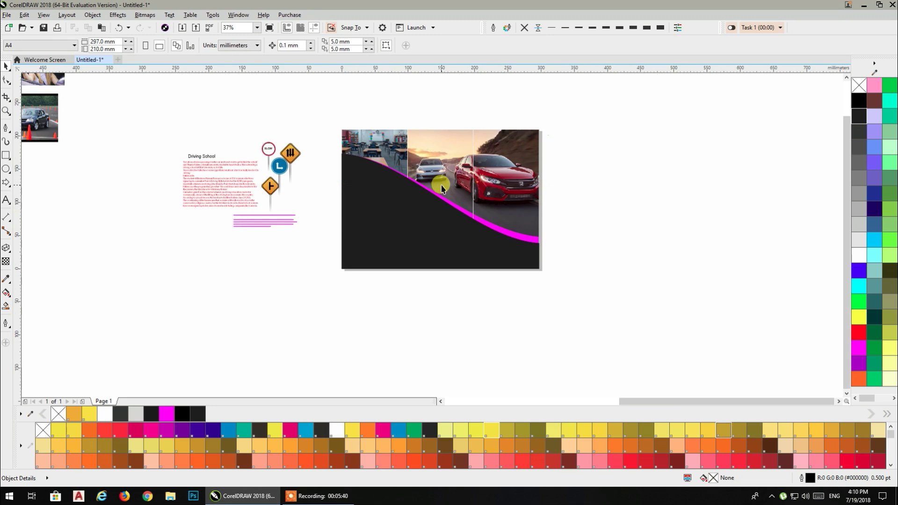
drag(438, 185, 410, 264)
drag(167, 239, 660, 216)
click(365, 235)
scroll(661, 218, up, 2)
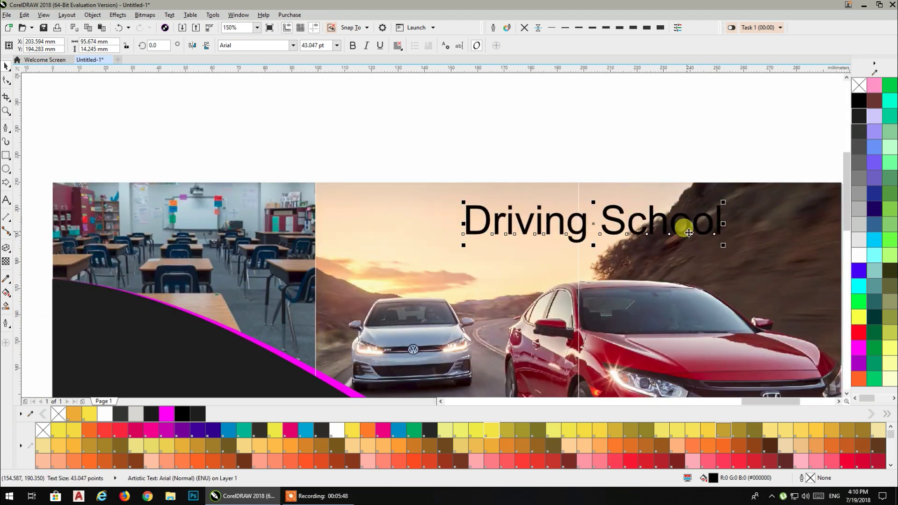
Try white on the Driving School title, settling on a red #FF0000 fill.
click(859, 256)
scroll(691, 257, right, 3)
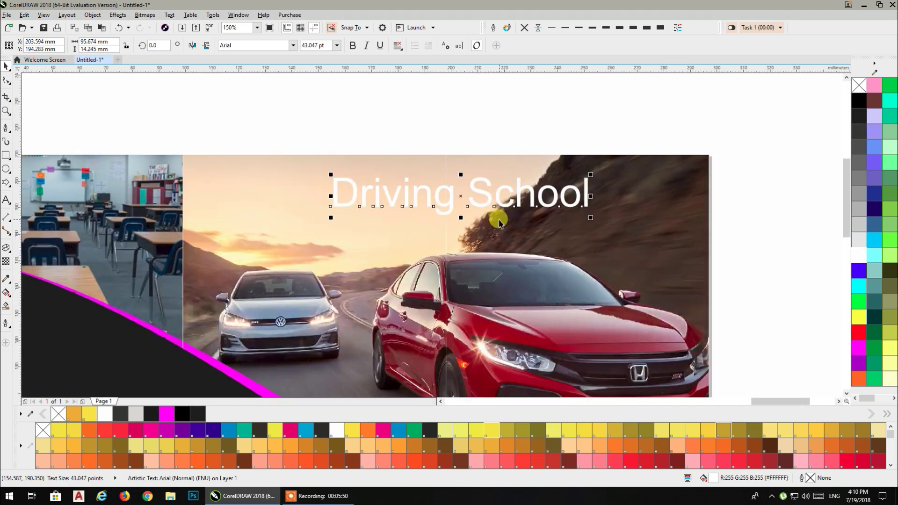
click(859, 333)
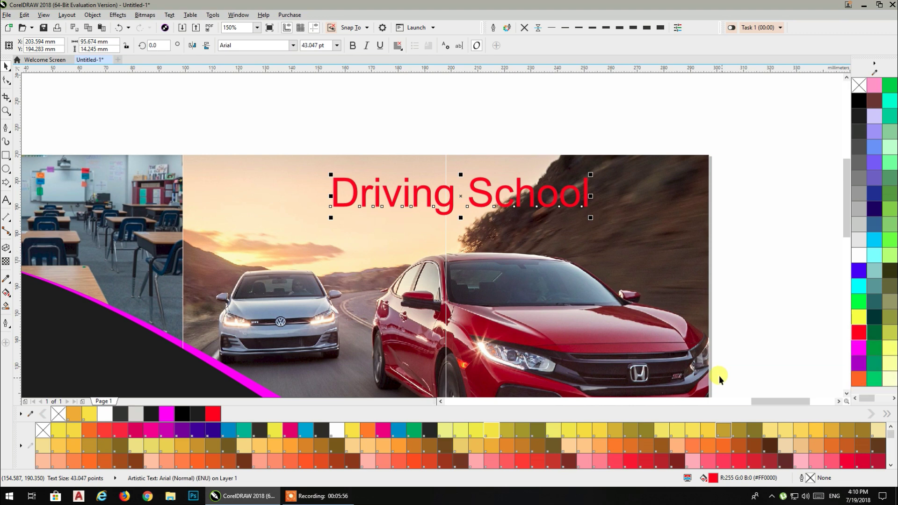
Enlarge the Driving School title to about 48 pt bold and try black on it, settling on a PANTONE Hexachrome green fill.
drag(590, 174, 616, 164)
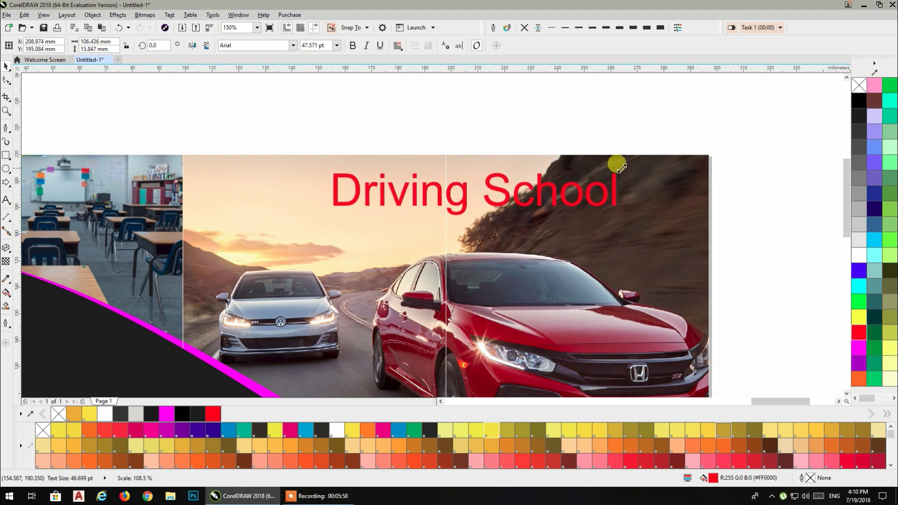
click(353, 45)
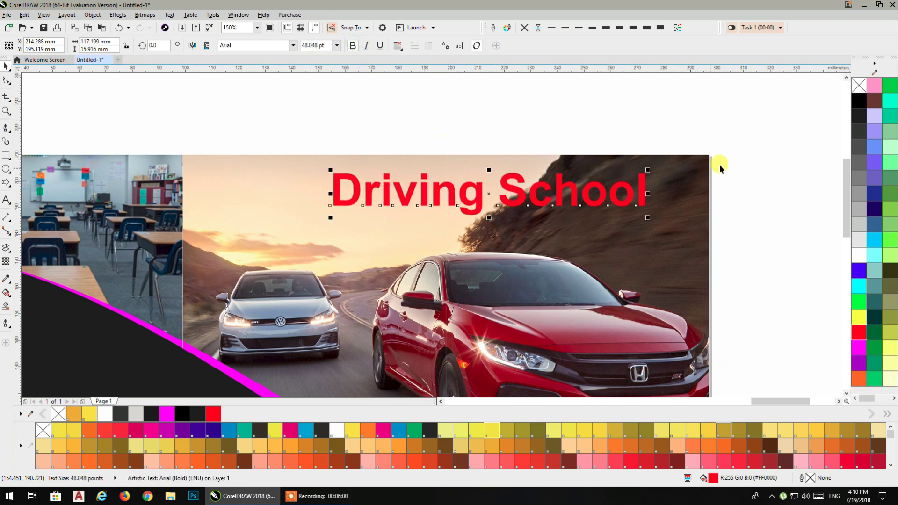
click(856, 104)
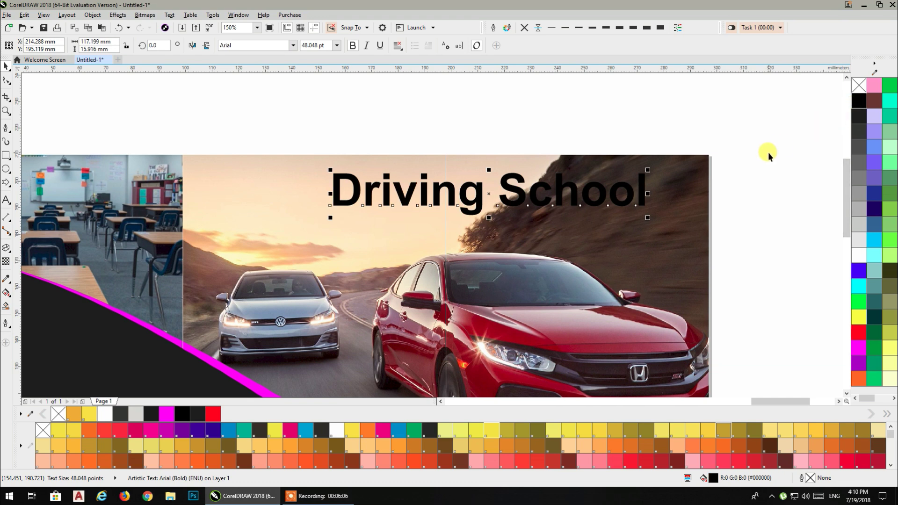
click(412, 431)
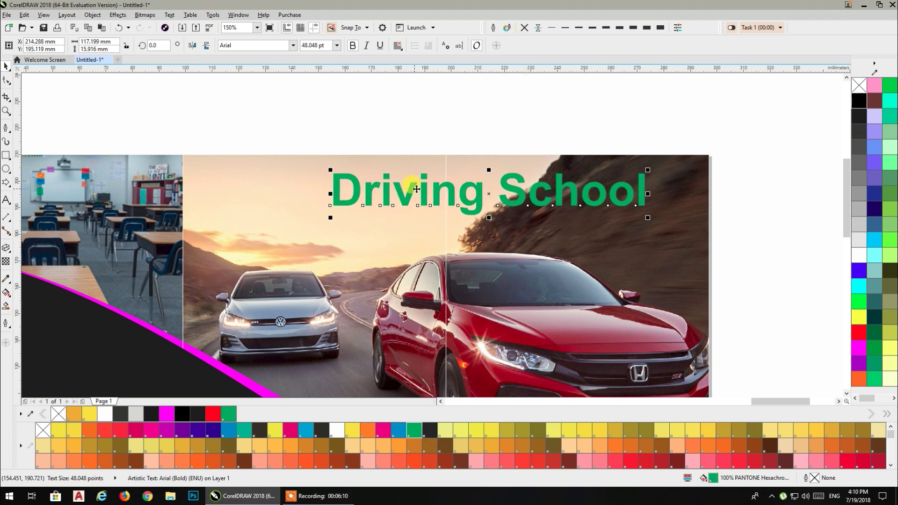
Shift the title further left over the sky, enlarge it to about 54 pt and set its font to MJ AlGhifari Demo.
drag(422, 190, 329, 191)
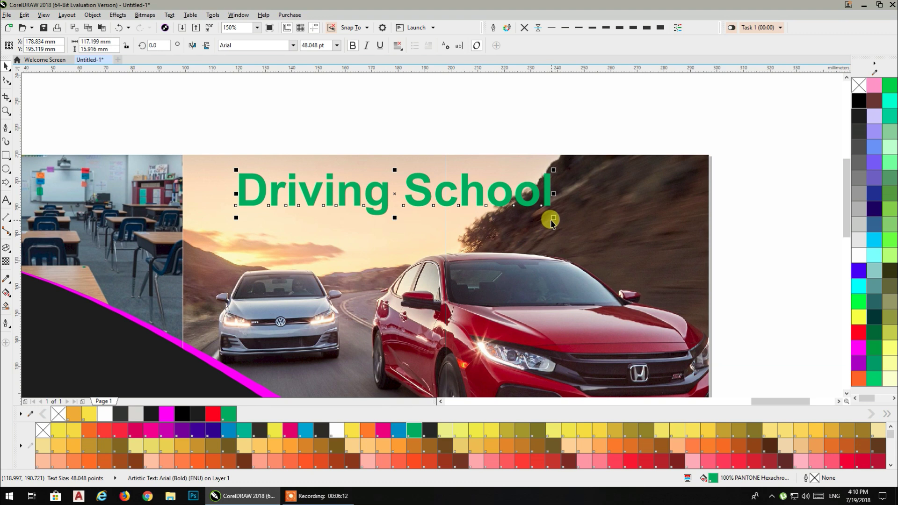
drag(557, 220, 587, 233)
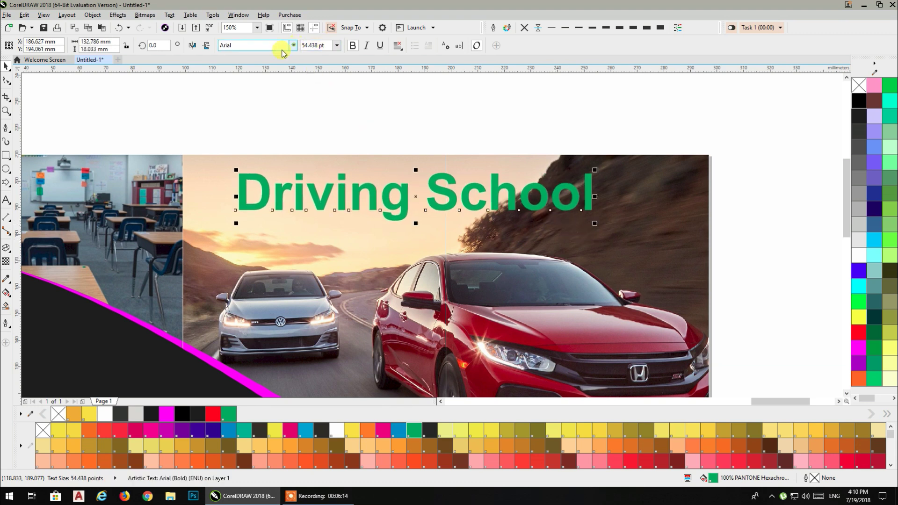
click(239, 45)
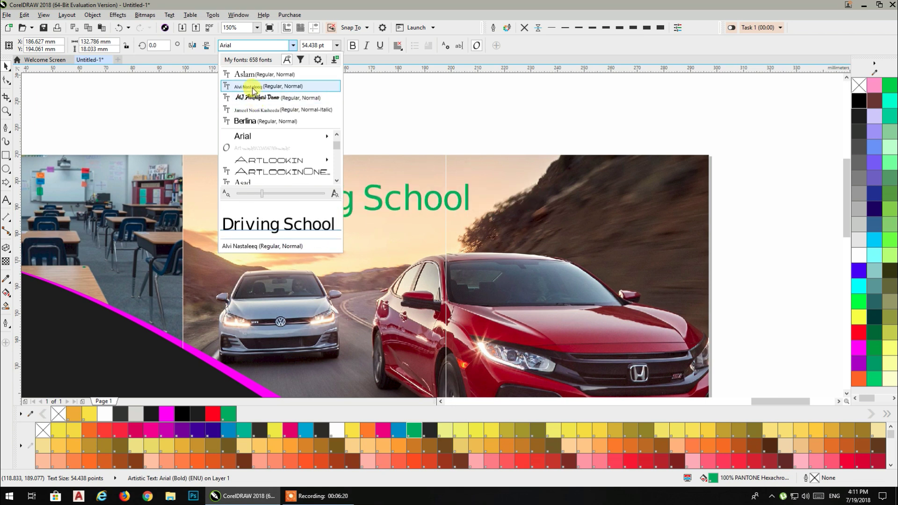
click(255, 98)
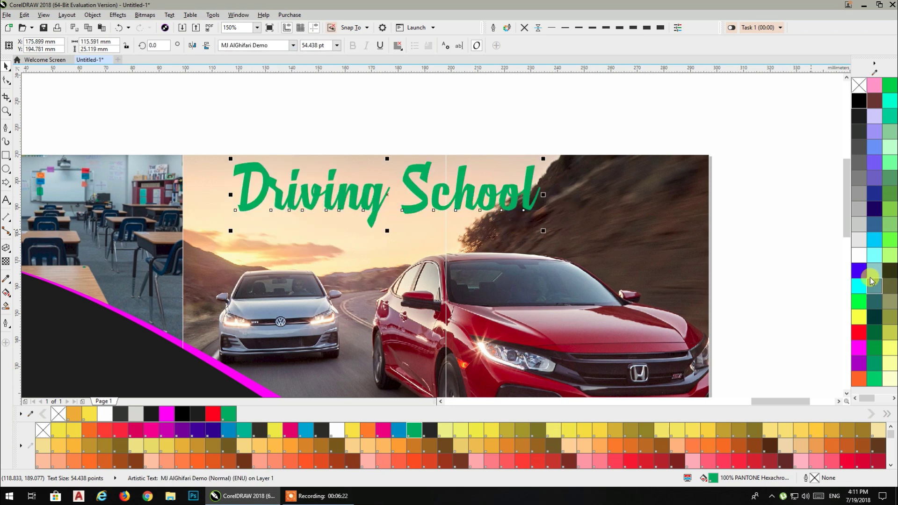
Give the Driving School title a white fill and a 1 pt green outline.
click(858, 257)
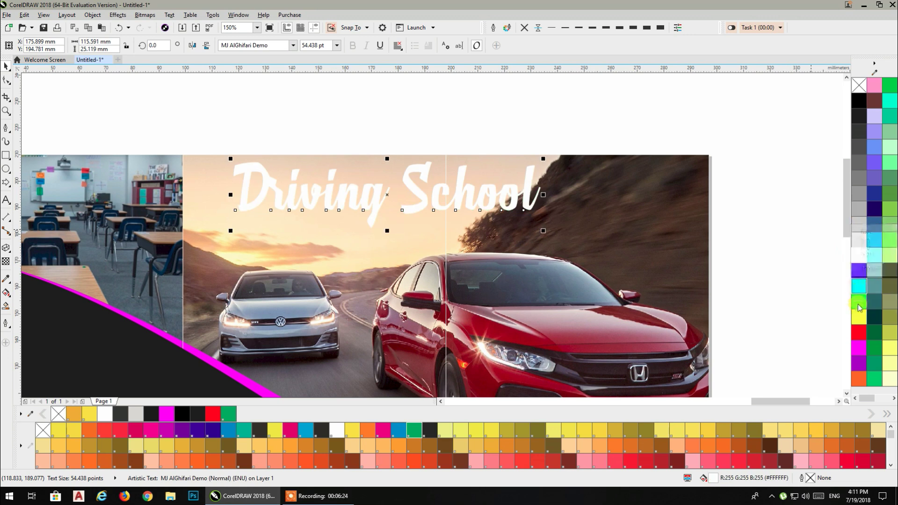
right_click(229, 414)
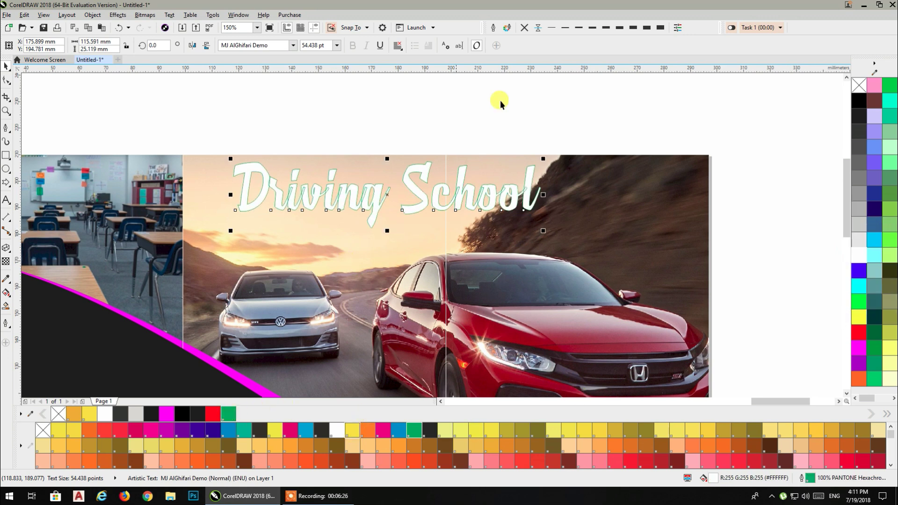
click(578, 28)
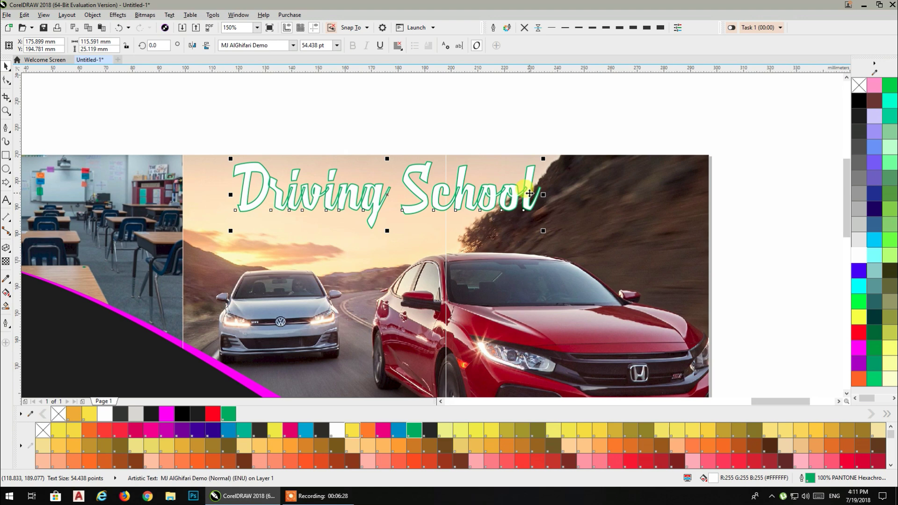
Duplicate the title with the copy offset slightly up and to the left of the original.
scroll(453, 201, up, 1)
drag(417, 198, 414, 193)
right_click(413, 193)
click(523, 98)
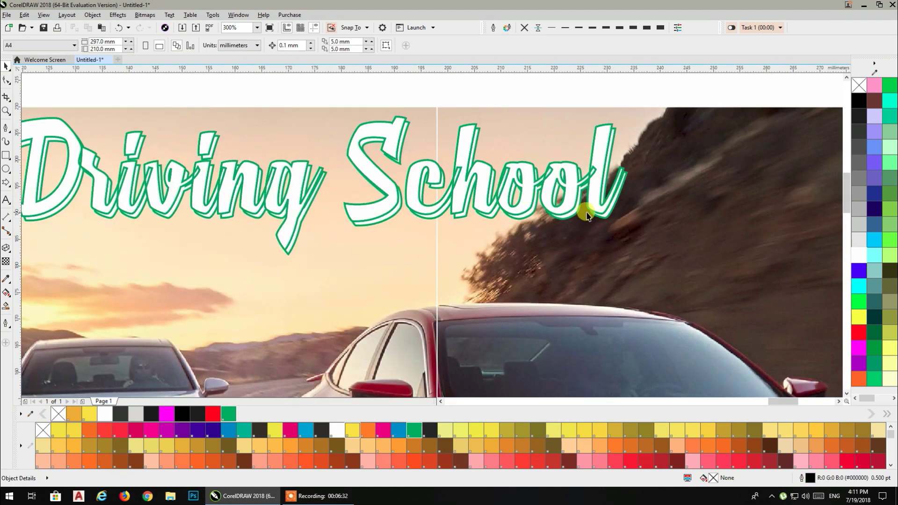
Make the fill and outline of the rear title copy black so it acts as a hard shadow.
scroll(587, 215, up, 2)
click(585, 215)
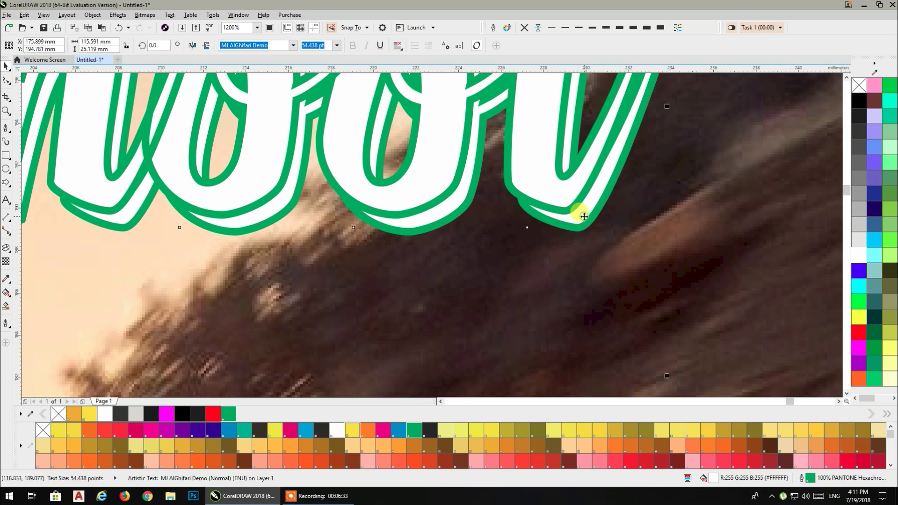
click(859, 101)
right_click(858, 101)
scroll(730, 145, down, 2)
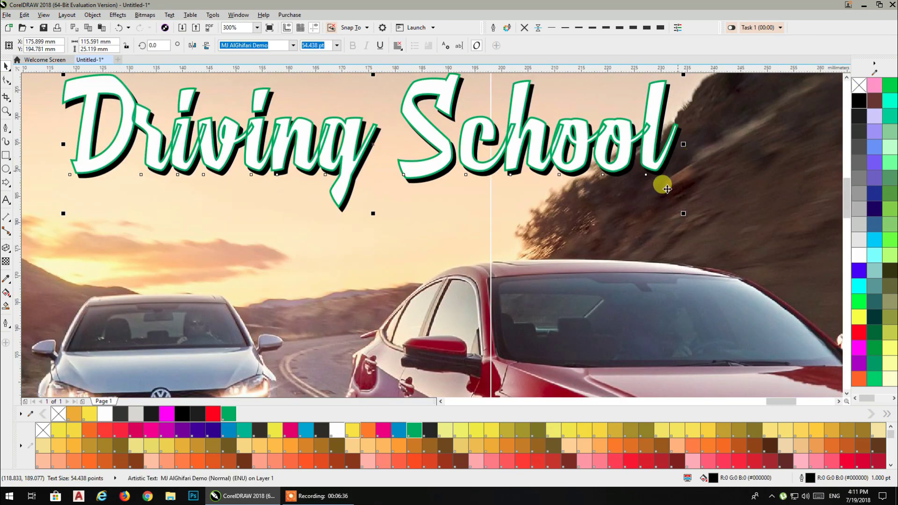
Try a PANTONE white on the front title copy, settling on the same green fill as its outline.
drag(662, 185, 602, 232)
drag(723, 175, 633, 242)
click(596, 123)
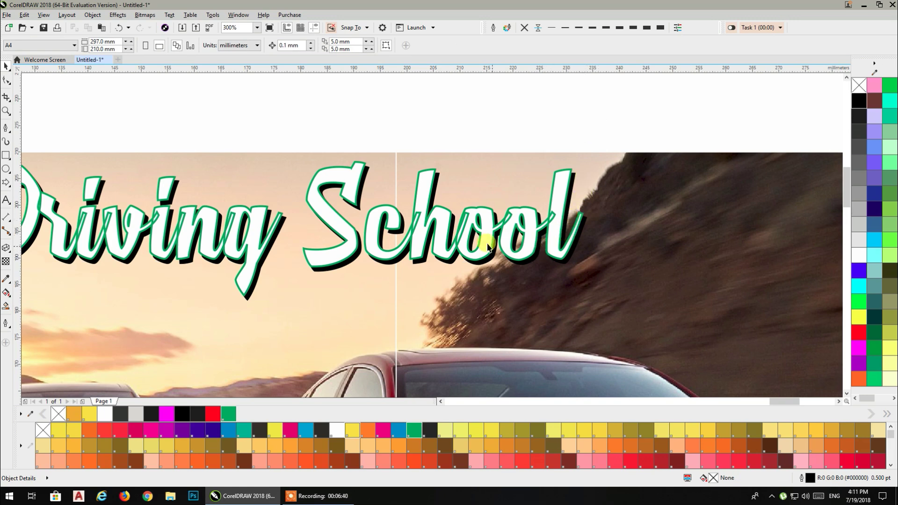
scroll(578, 184, down, 1)
click(460, 206)
click(485, 125)
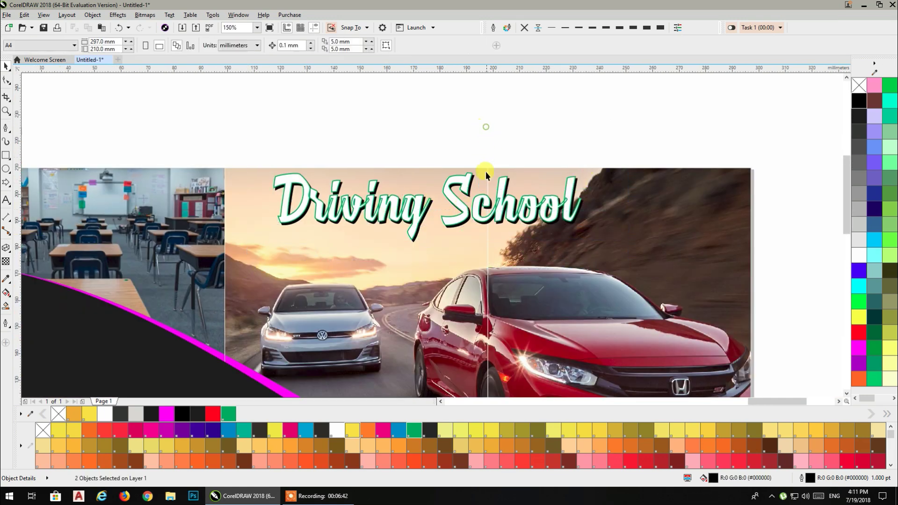
click(333, 436)
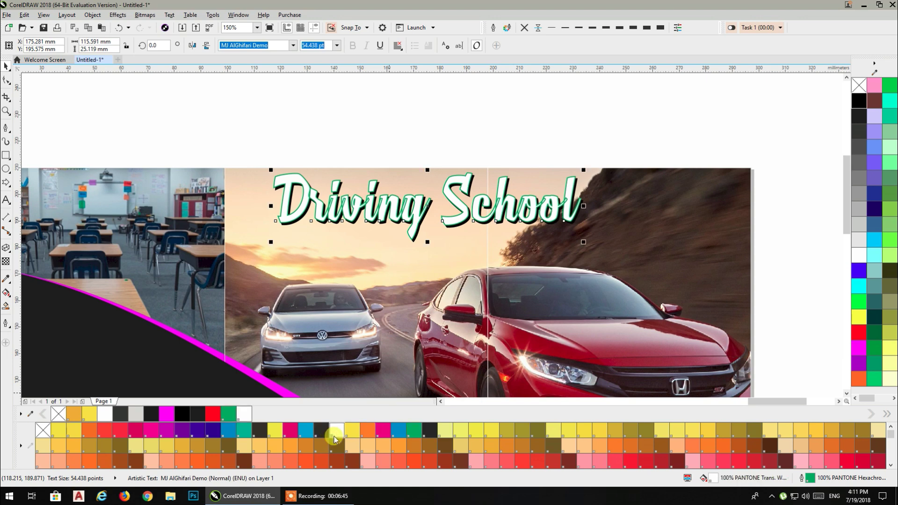
click(412, 431)
click(481, 121)
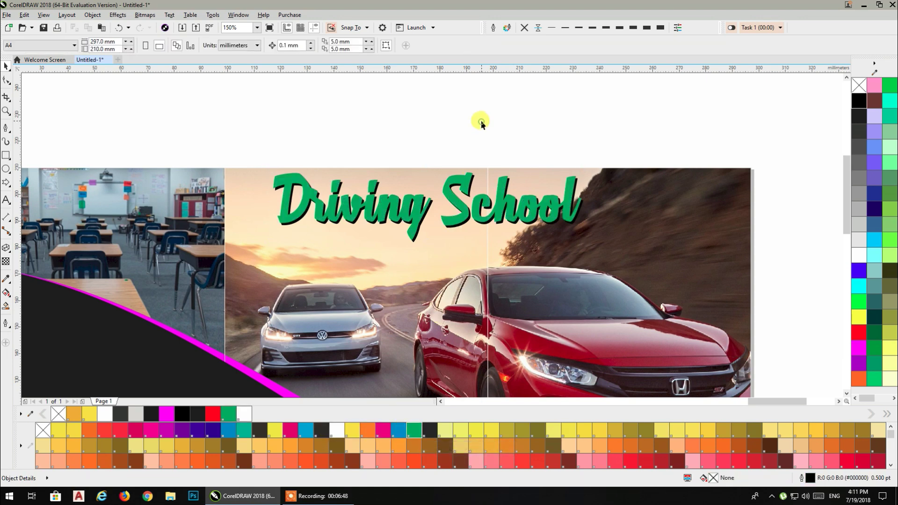
Move the photo of the blonde woman in the car window clear of the other photos, closer to the page.
scroll(484, 120, down, 2)
drag(530, 222, 645, 212)
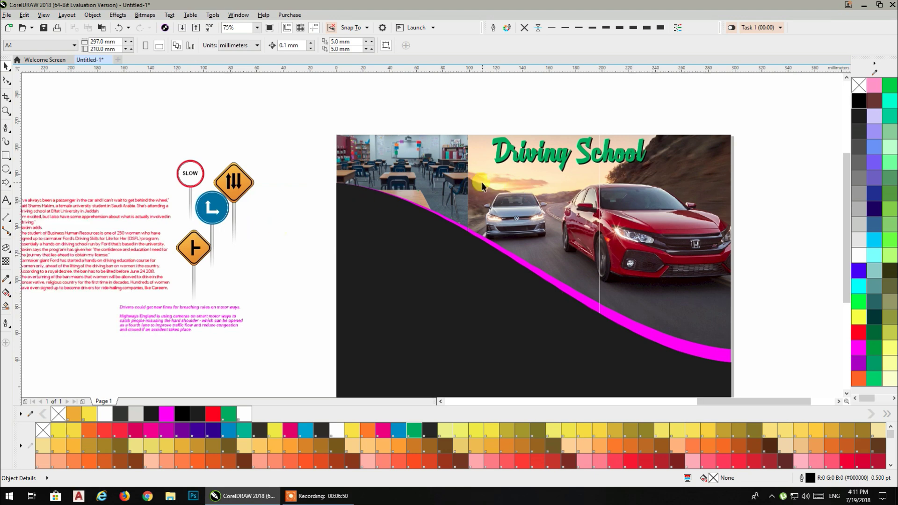
scroll(481, 186, down, 2)
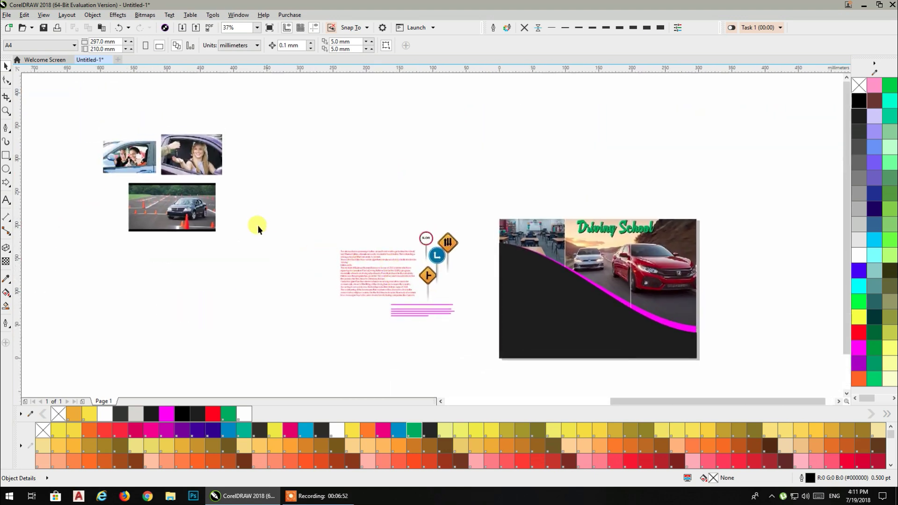
drag(214, 161, 293, 207)
drag(565, 297, 401, 277)
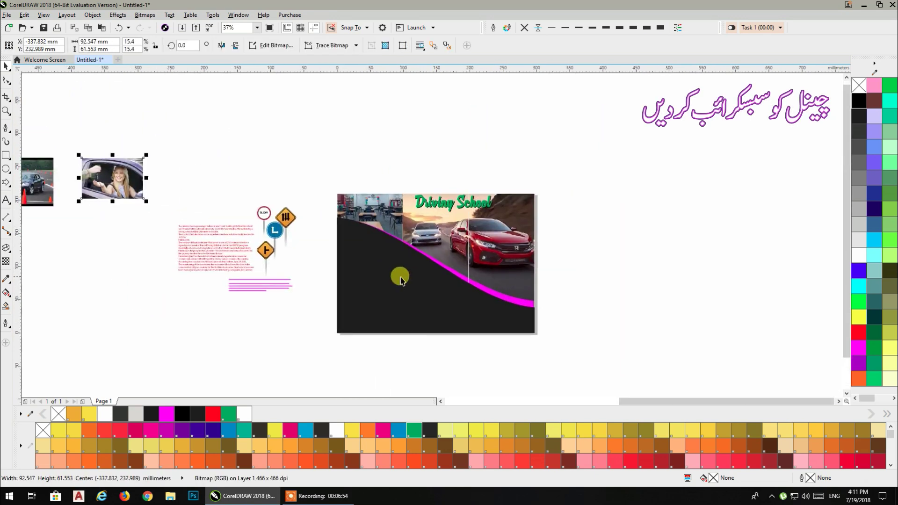
Move the red article text onto the dark area of the first panel, fill it white and shrink it to about 7.5 pt.
scroll(401, 278, up, 2)
scroll(307, 253, down, 2)
drag(171, 218, 365, 284)
scroll(360, 285, up, 4)
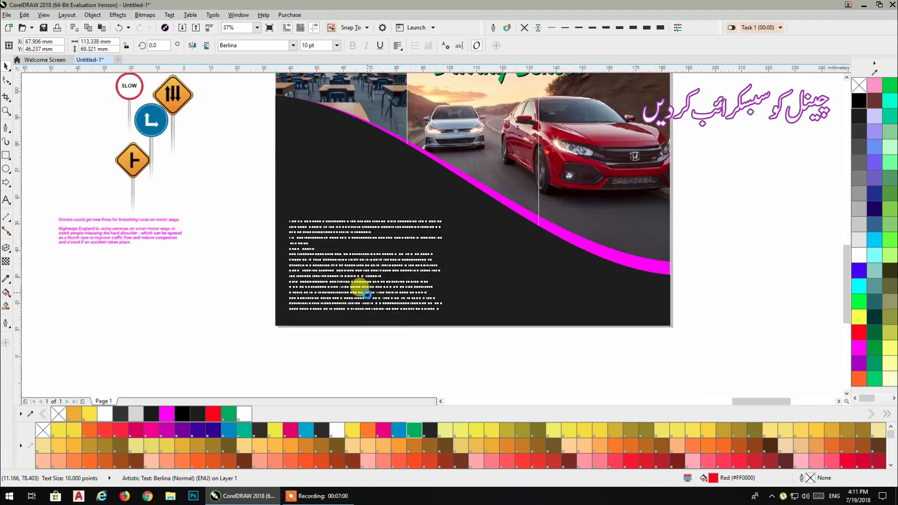
click(859, 249)
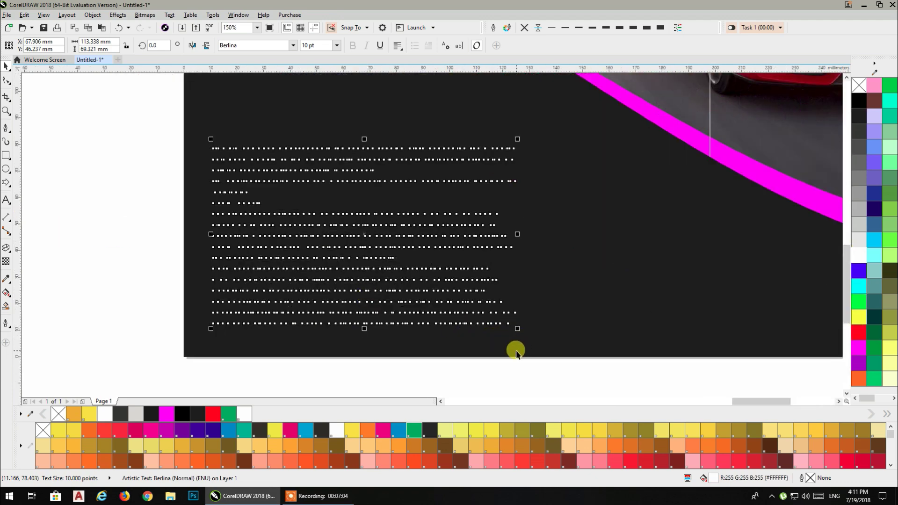
drag(517, 328, 440, 328)
key(F3)
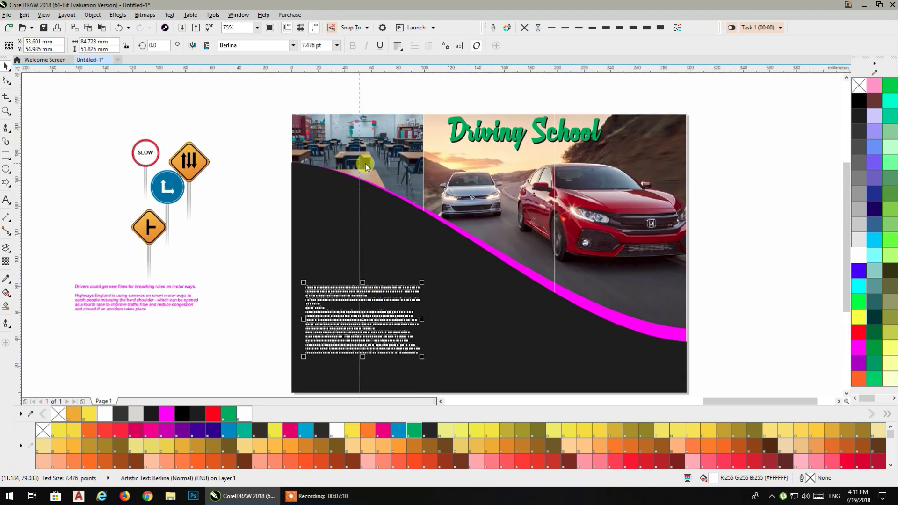
Place a vertical guideline at the 99 mm fold and fit the article text low in the first panel at about 8 pt.
drag(423, 171, 423, 171)
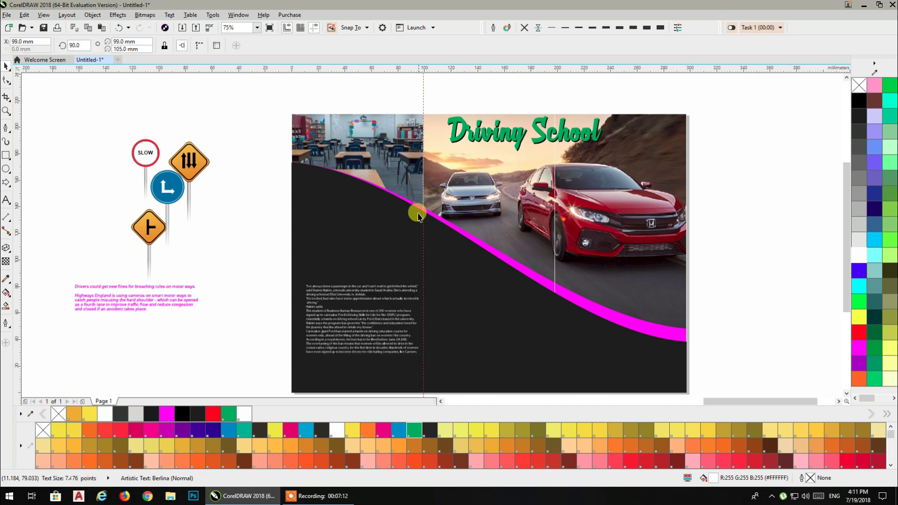
drag(375, 311, 398, 253)
mouse_move(357, 234)
mouse_down()
mouse_move(344, 213)
mouse_move(351, 220)
mouse_up()
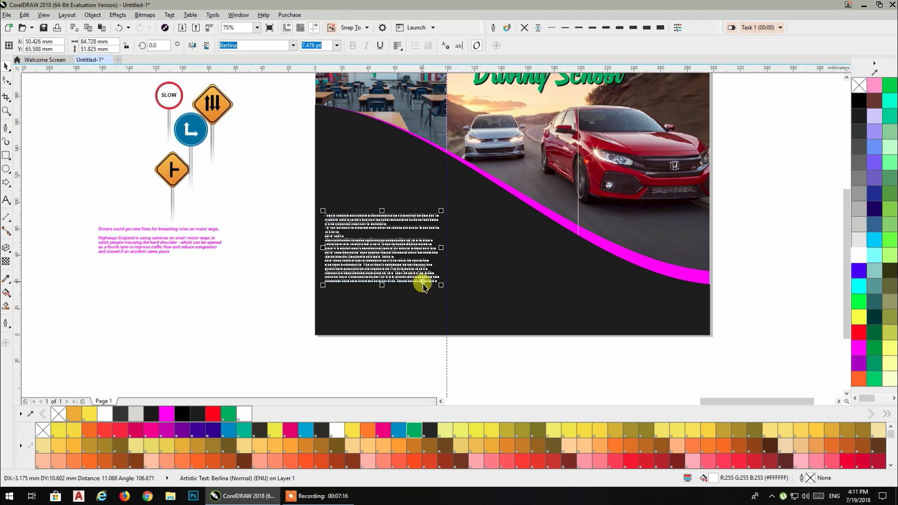
drag(423, 282, 438, 288)
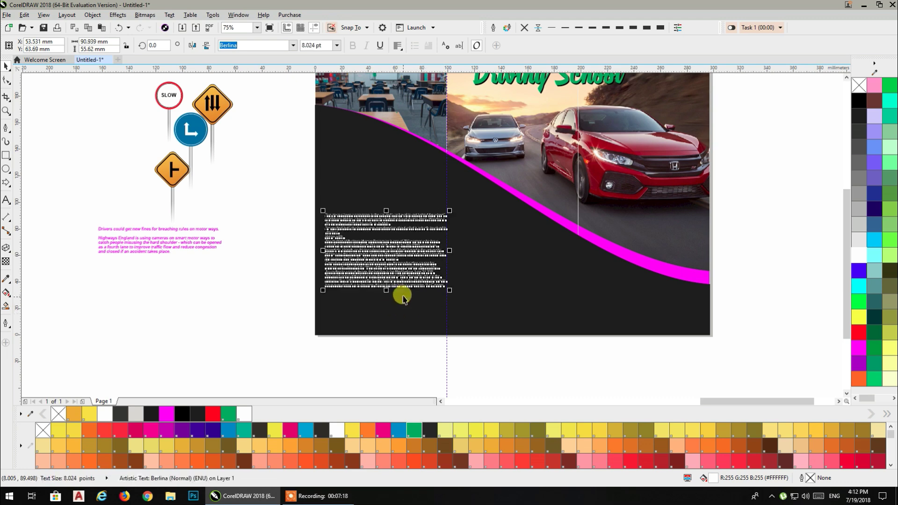
drag(393, 268, 389, 305)
Move the magenta italic motorway text to the dark area below the band on the third panel and fill it yellow #FFFF00.
click(240, 321)
drag(304, 278, 336, 314)
drag(231, 278, 718, 345)
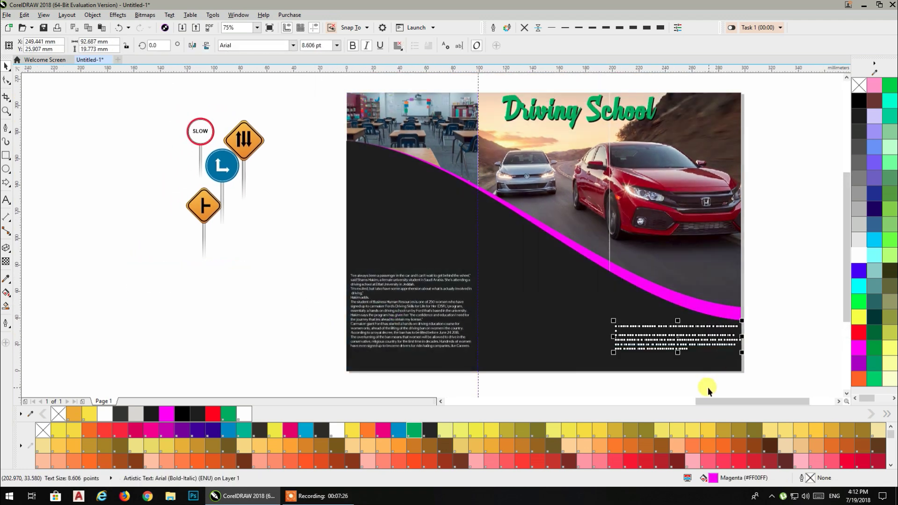
click(858, 317)
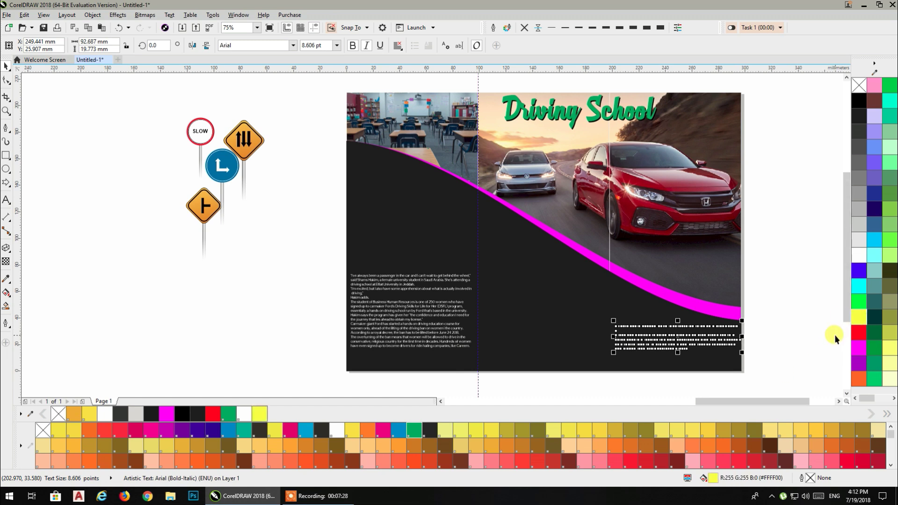
click(770, 295)
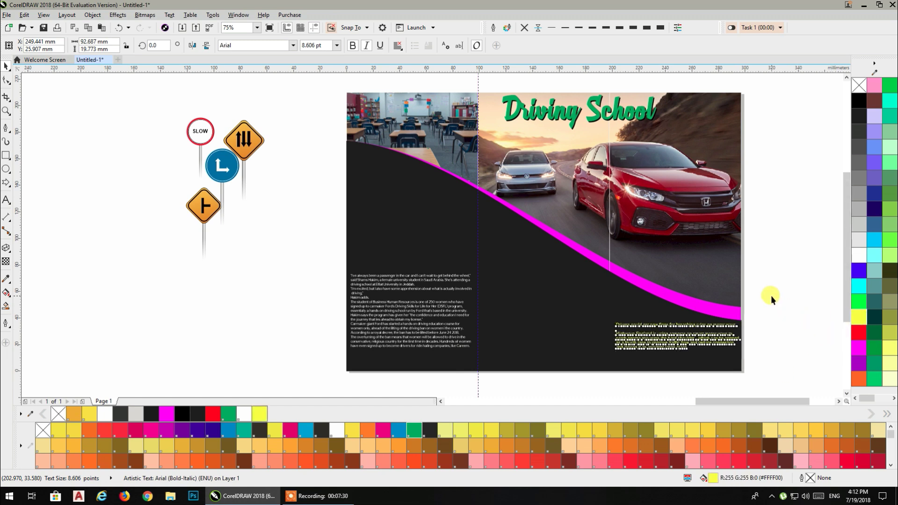
Move the orange three-arrow road sign away from the blue sign, slightly down and to the right.
click(244, 140)
drag(254, 136, 274, 159)
drag(266, 215, 408, 222)
click(381, 282)
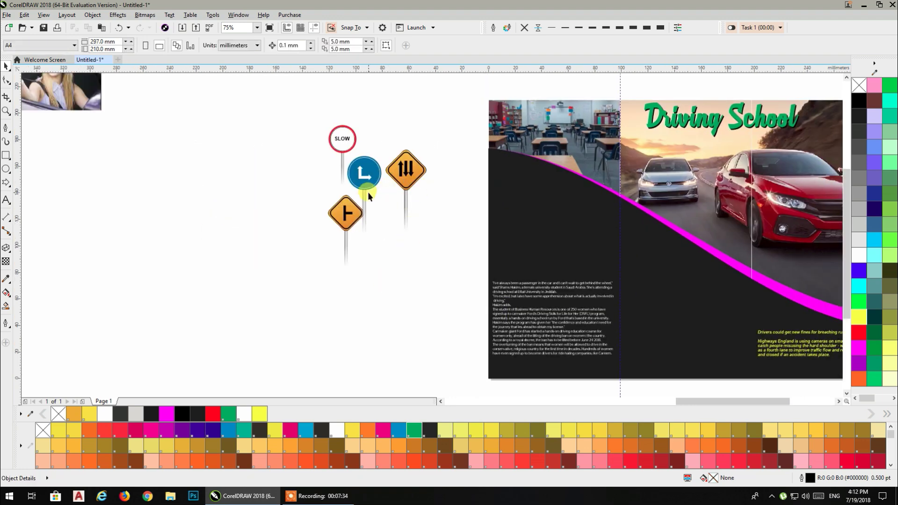
scroll(327, 205, up, 4)
drag(310, 211, 615, 157)
scroll(284, 154, down, 2)
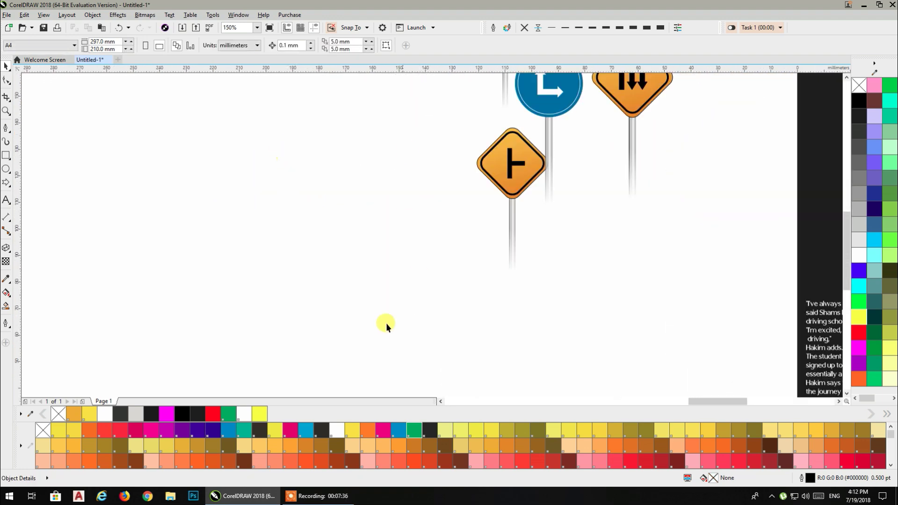
click(321, 492)
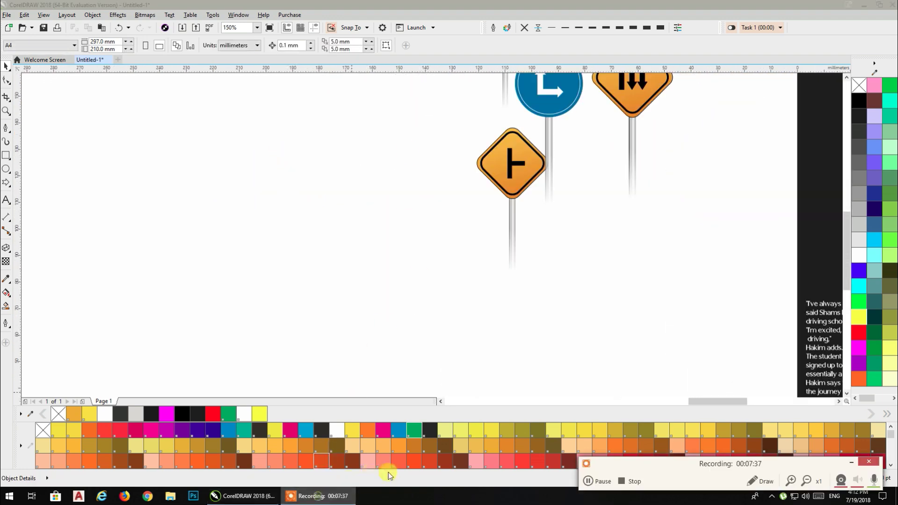
click(599, 483)
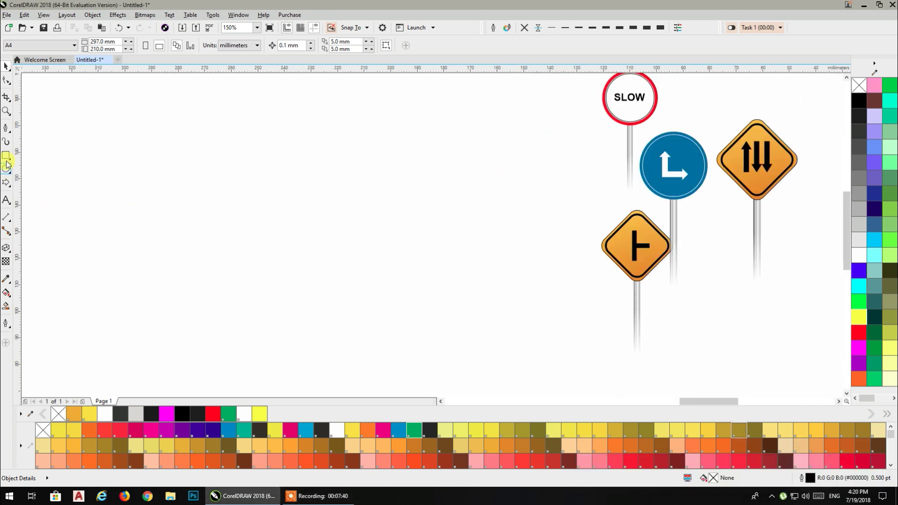
Draw a square of about 41 mm beside the road signs, rotated 45 degrees, with its corners rounded to about 4 mm.
mouse_move(206, 169)
mouse_down()
mouse_move(337, 248)
mouse_move(355, 281)
mouse_move(316, 257)
mouse_up()
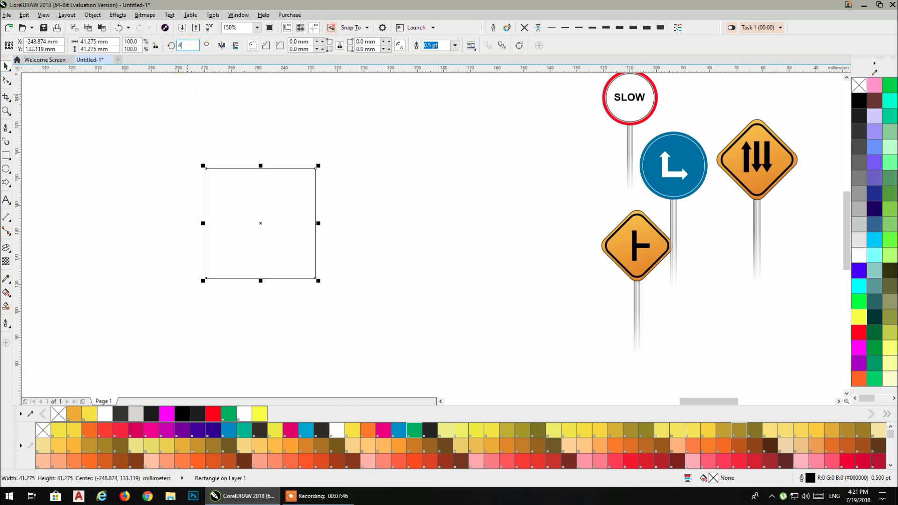
key(Return)
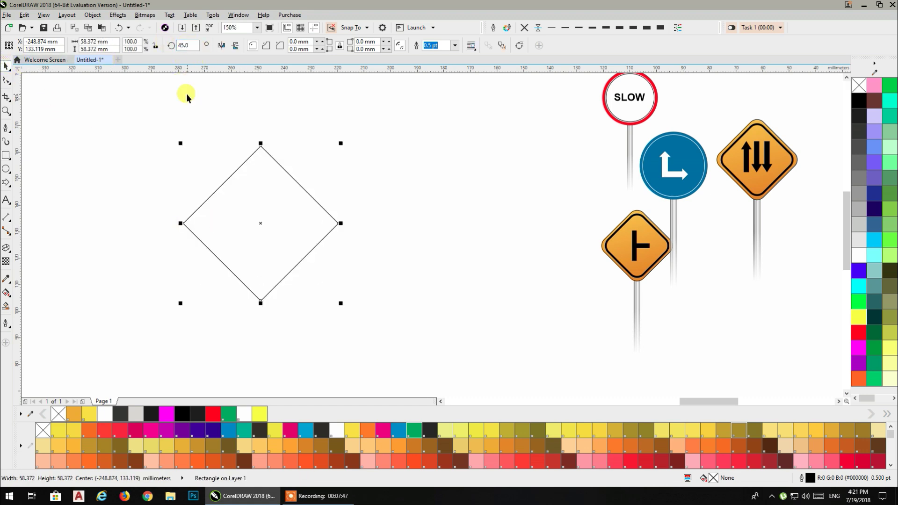
click(6, 82)
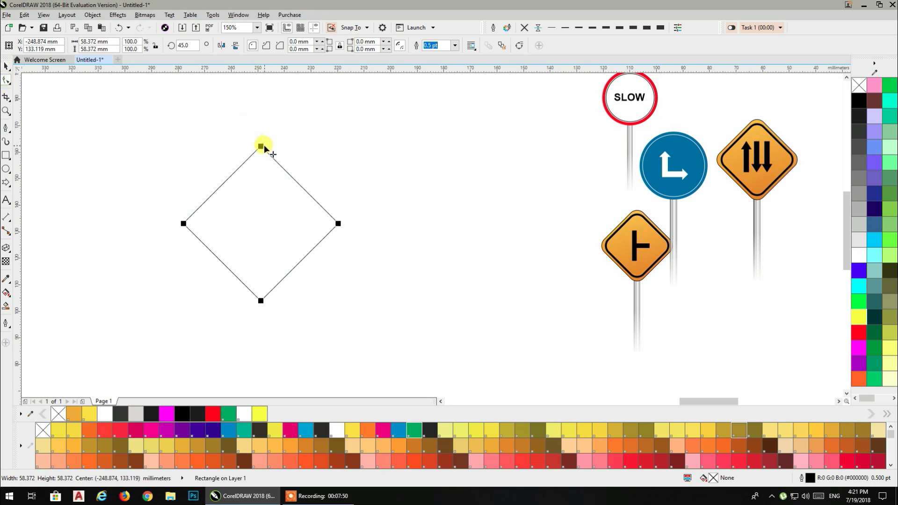
drag(261, 147, 270, 161)
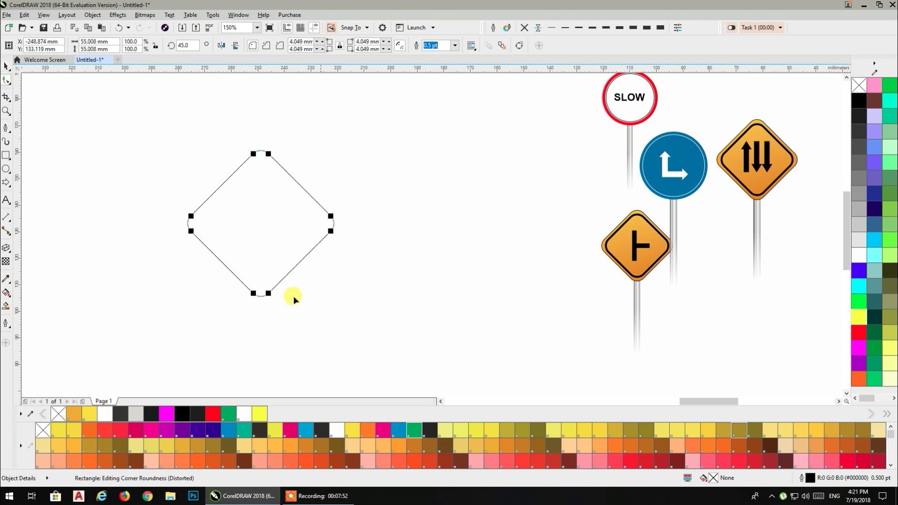
click(7, 66)
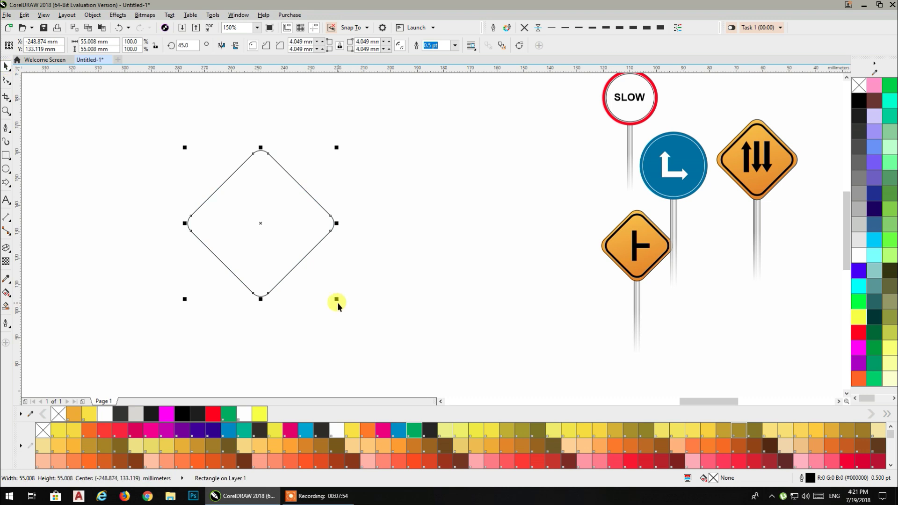
Add a concentric inner copy of the rounded diamond scaled to about 88.5% and fill both diamonds with orange PANTONE 143 C.
drag(336, 299, 436, 282)
click(461, 275)
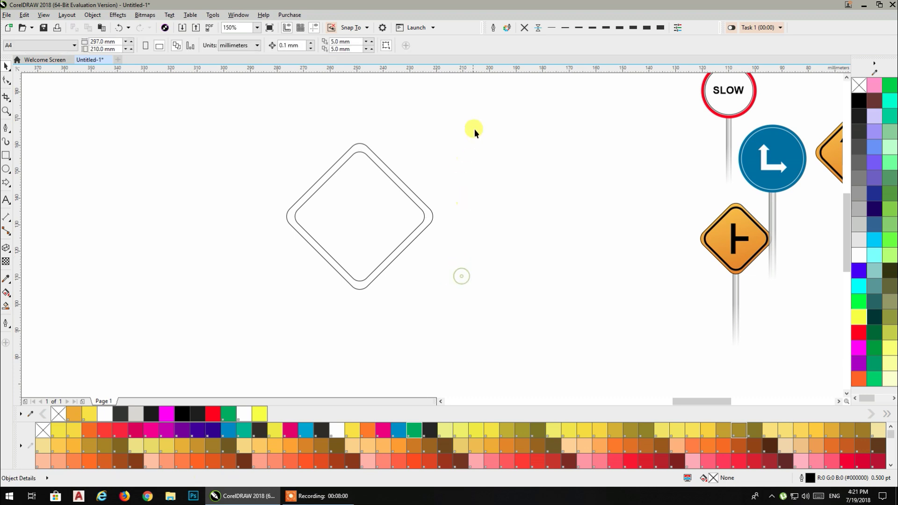
drag(280, 301, 259, 327)
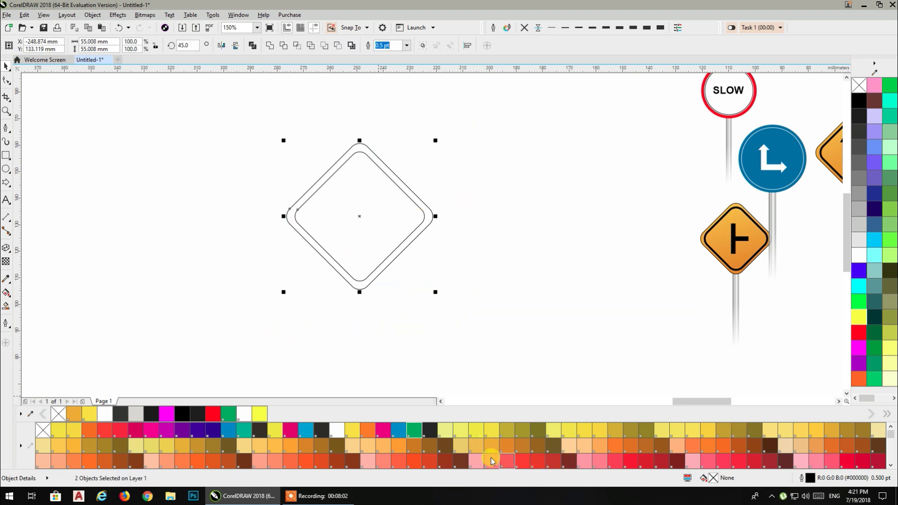
click(506, 447)
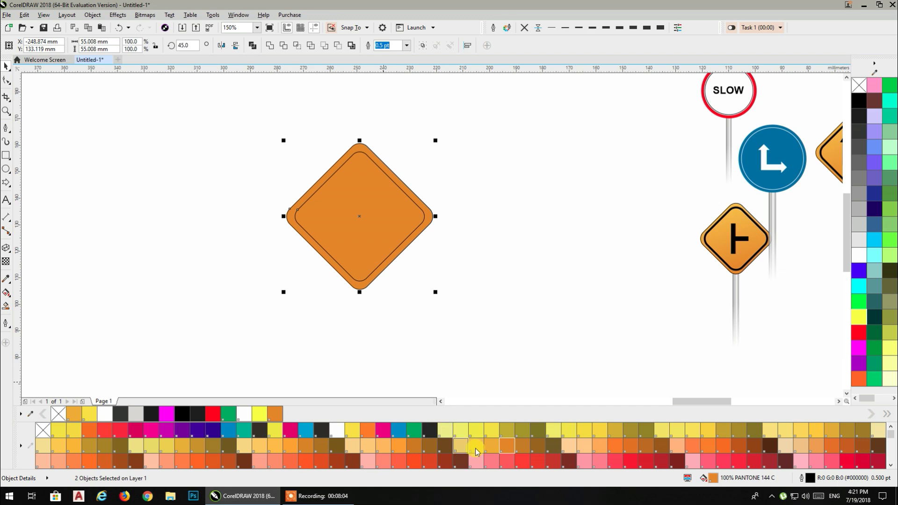
click(490, 446)
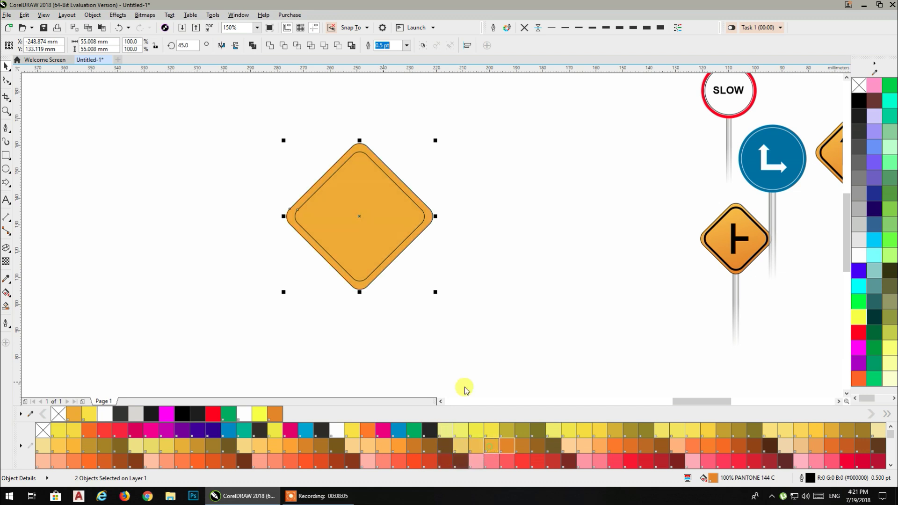
click(460, 307)
drag(201, 348, 202, 348)
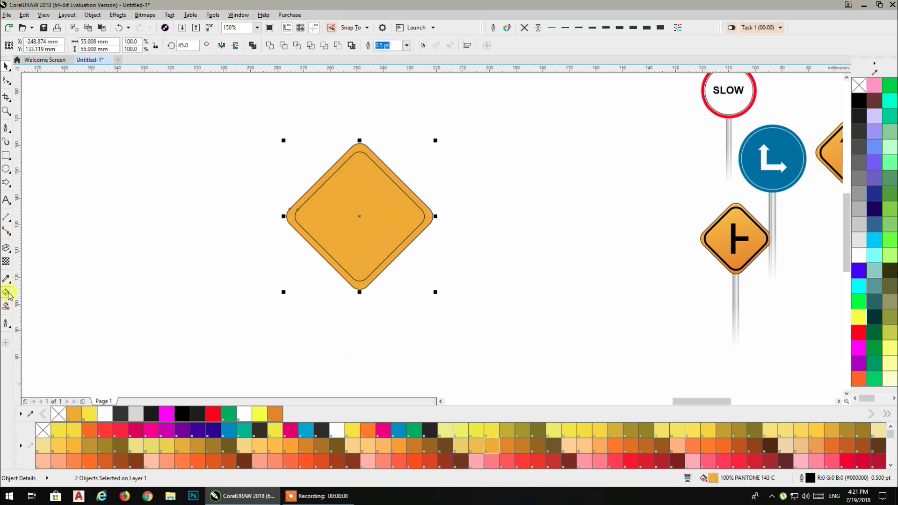
Apply a vertical linear fountain fill to both diamonds, running from orange at the upper end to a darker brownish orange below.
click(6, 292)
drag(363, 116, 363, 296)
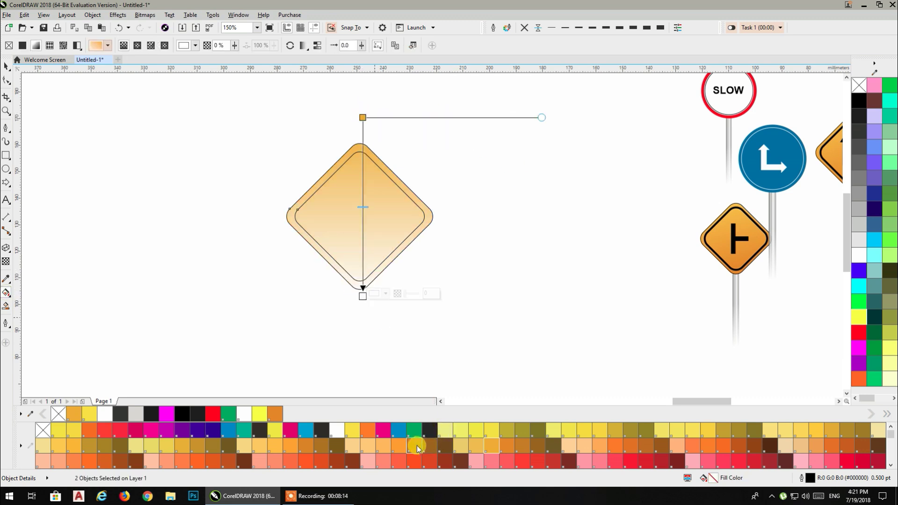
click(416, 447)
click(6, 68)
click(113, 161)
Thicken the inner diamond's black outline into a bold sign border.
click(306, 205)
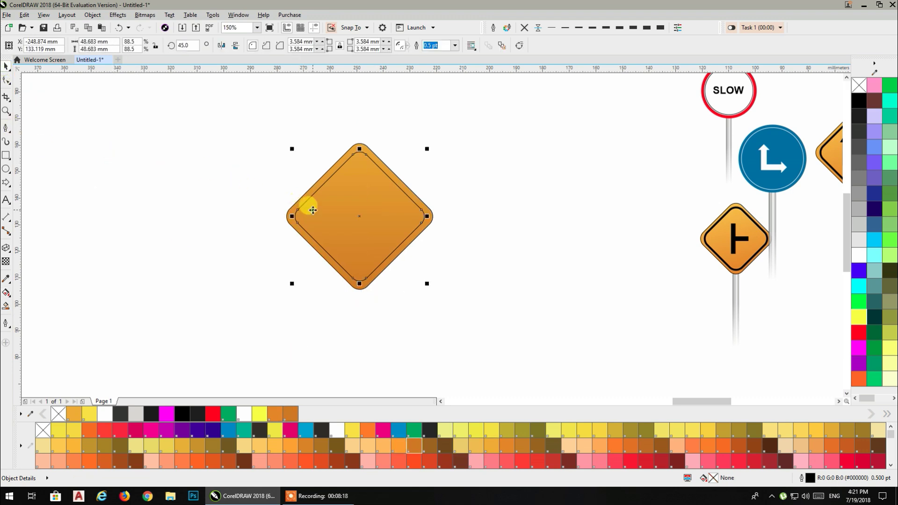
click(592, 28)
click(605, 29)
click(579, 220)
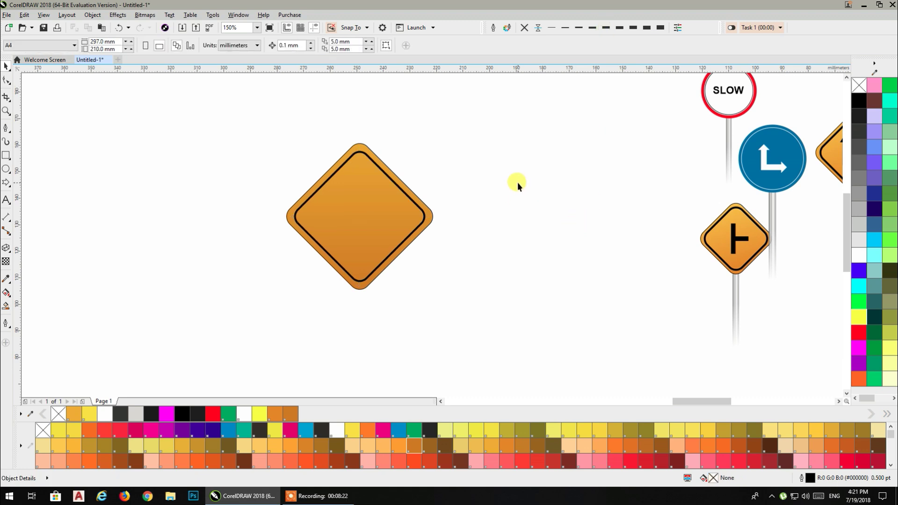
Draw a narrow upright rectangle about 5.5 by 72 mm as the sign pole and give it a horizontal linear fountain fill.
click(6, 156)
drag(510, 188, 524, 378)
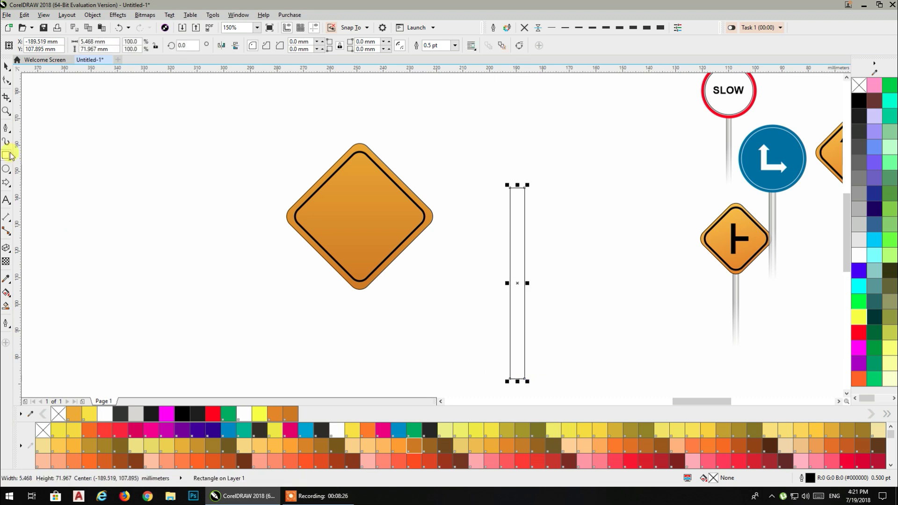
click(5, 294)
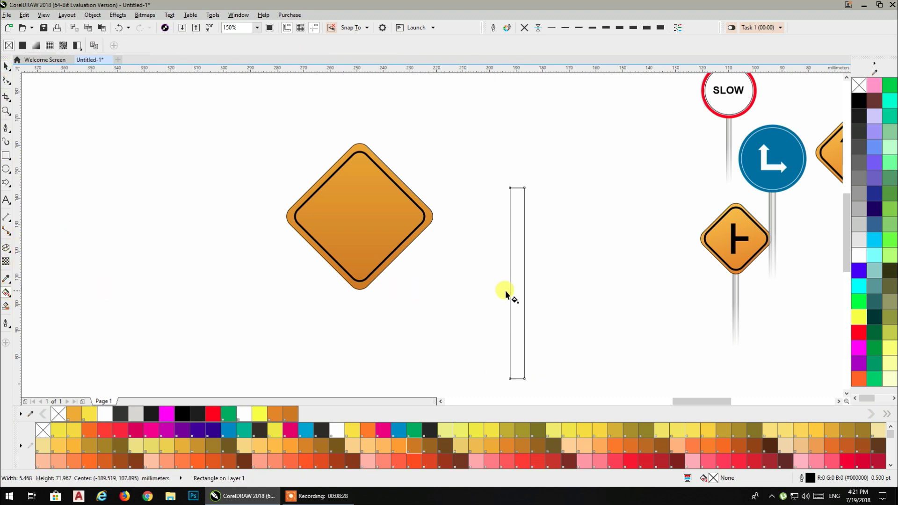
scroll(520, 291, up, 5)
drag(476, 263, 533, 263)
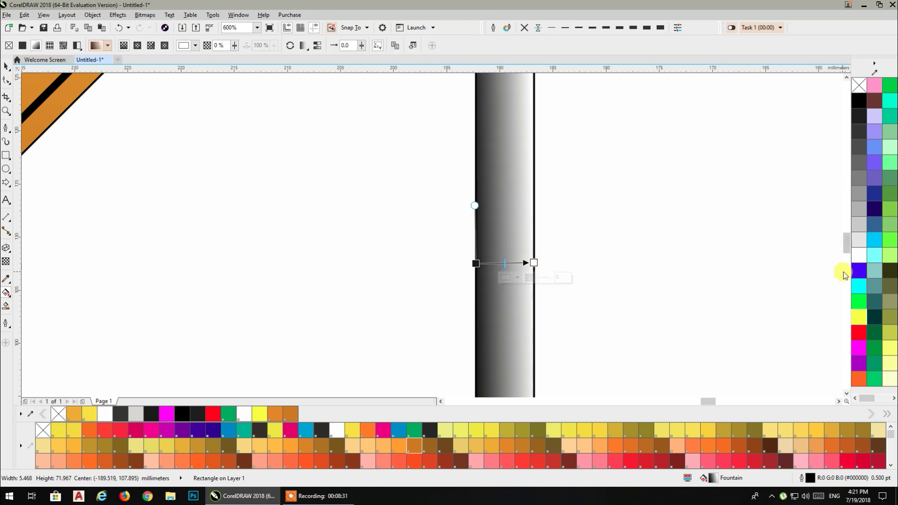
Colour the pole's fountain fill dark grey at both ends, with a light grey stop at 23%.
click(859, 245)
click(476, 264)
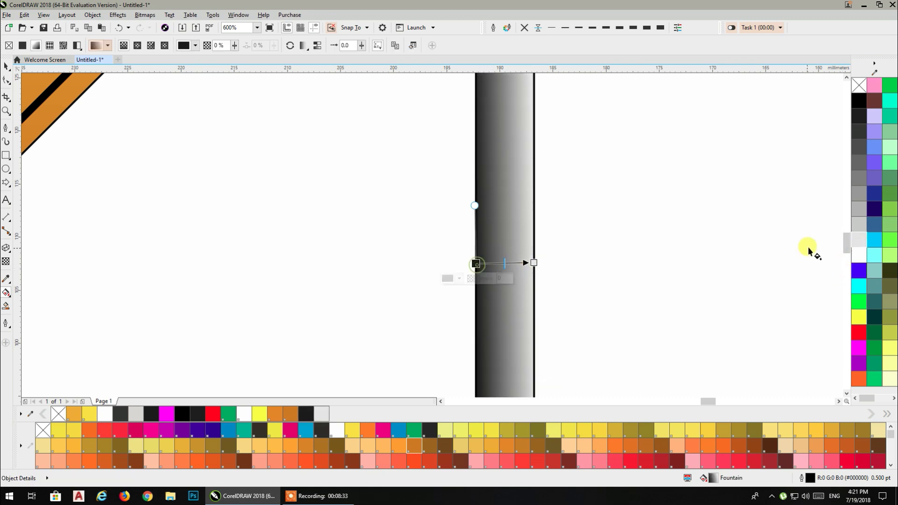
click(858, 240)
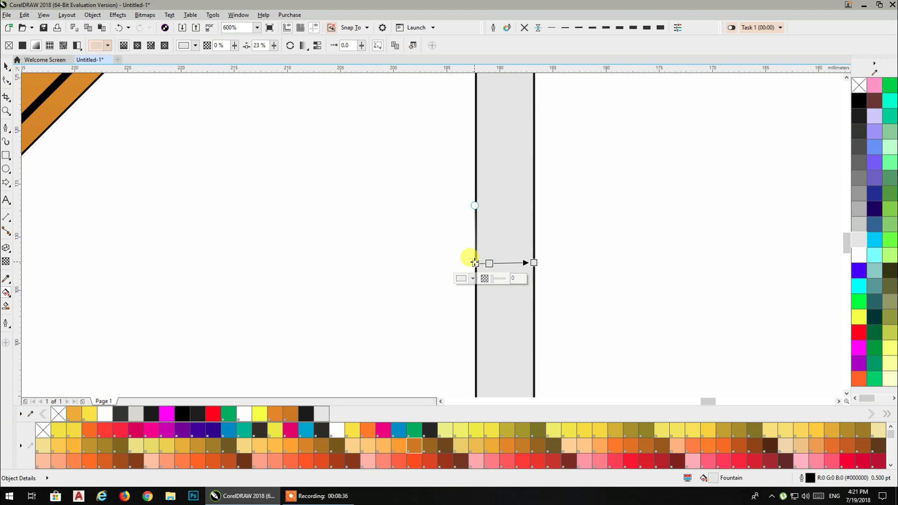
click(859, 147)
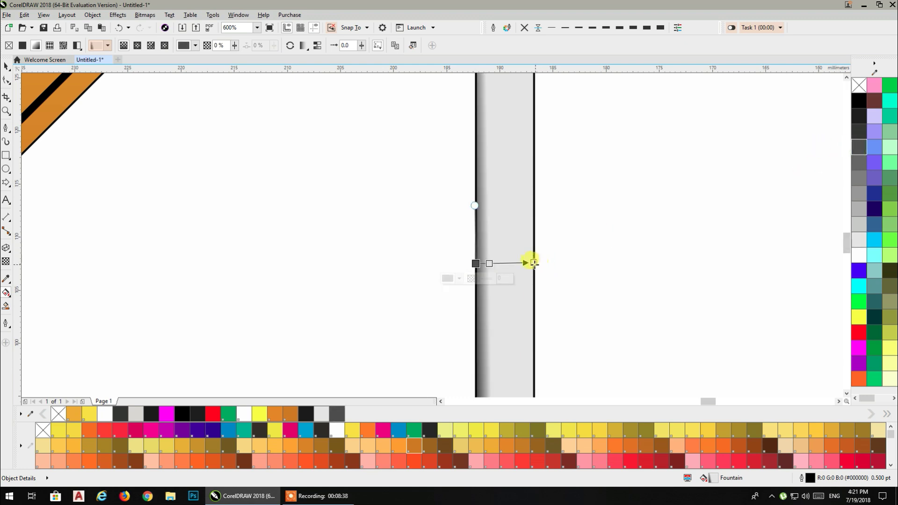
click(858, 163)
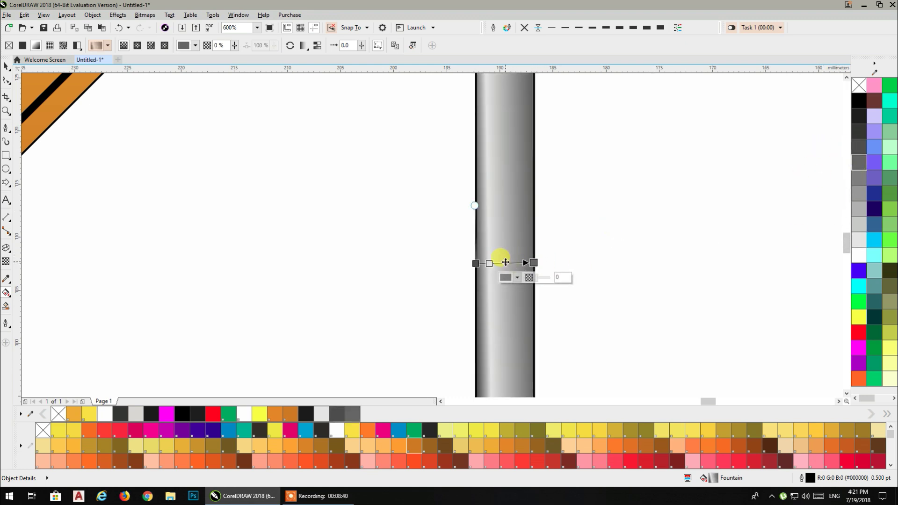
Refine the pole's gradient with a light grey stop at 31%, a white highlight at 45% and a mid-grey stop right of centre.
double_click(505, 261)
click(861, 205)
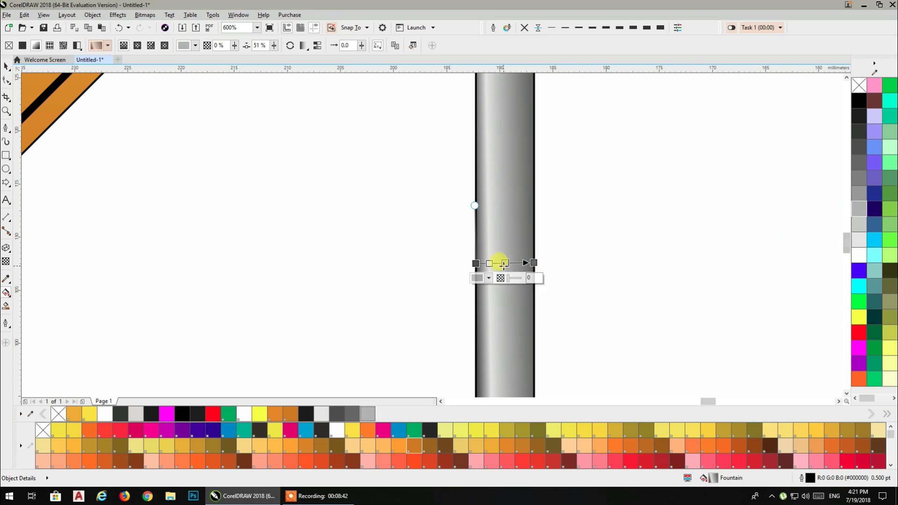
drag(506, 263, 494, 263)
click(476, 262)
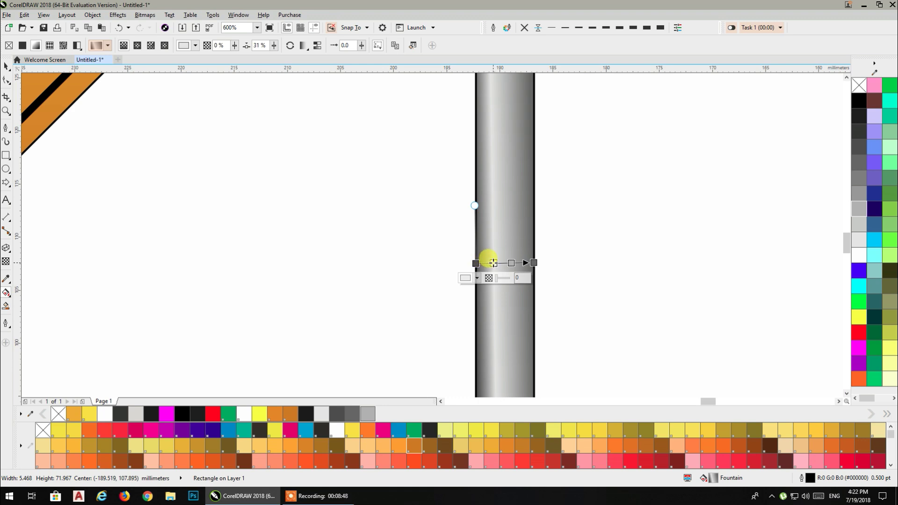
click(858, 224)
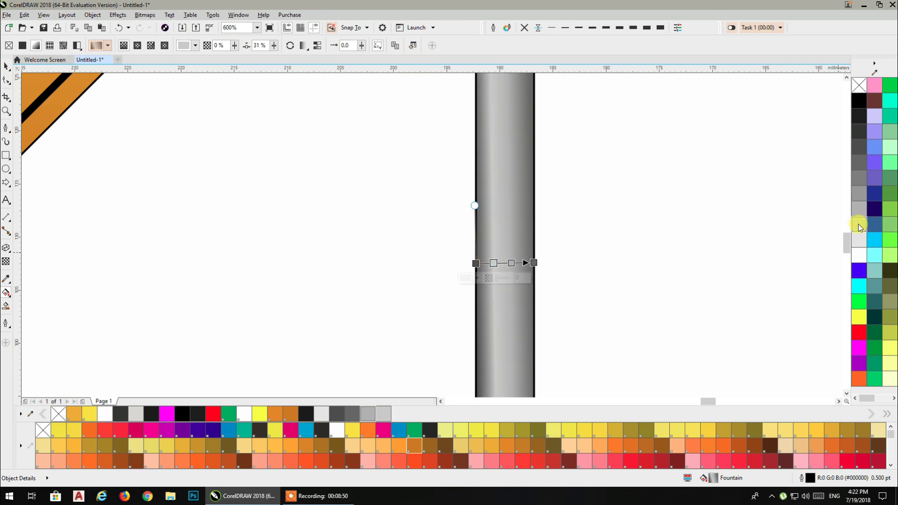
drag(505, 263, 501, 263)
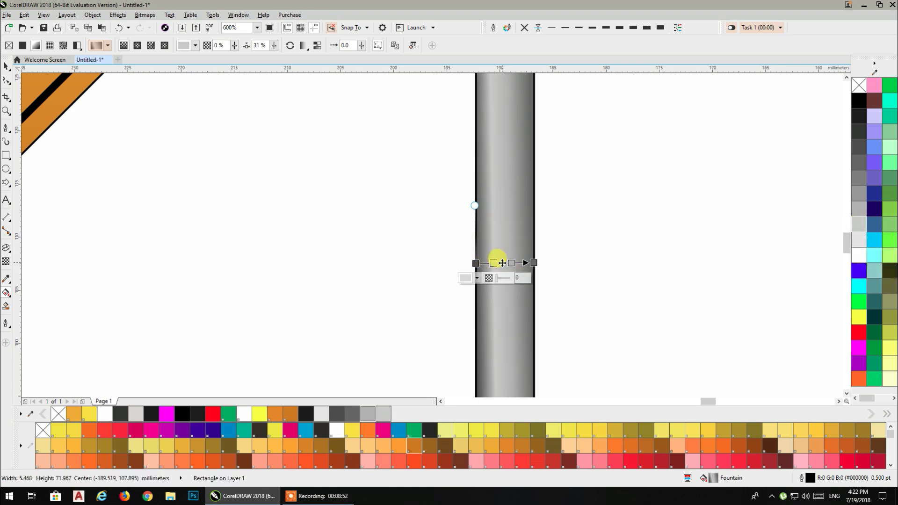
click(857, 255)
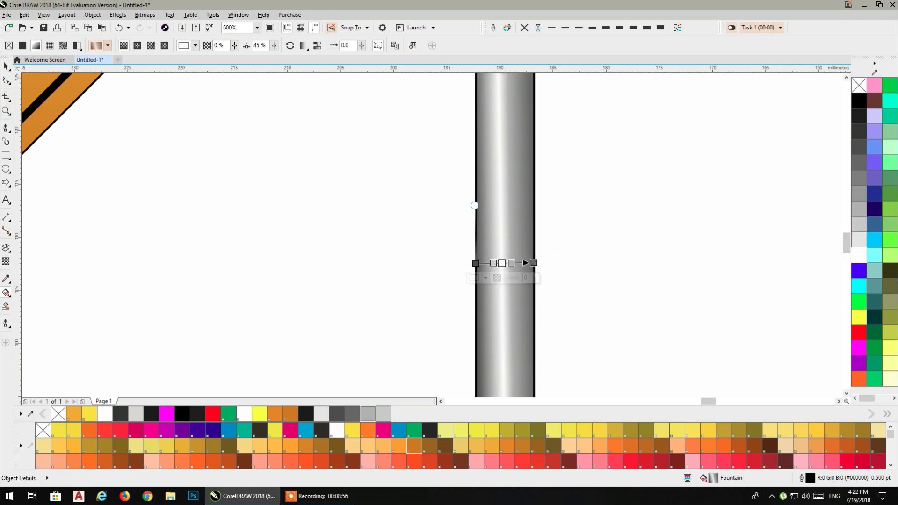
Remove the outline from the metallic pole.
click(6, 68)
scroll(344, 222, down, 3)
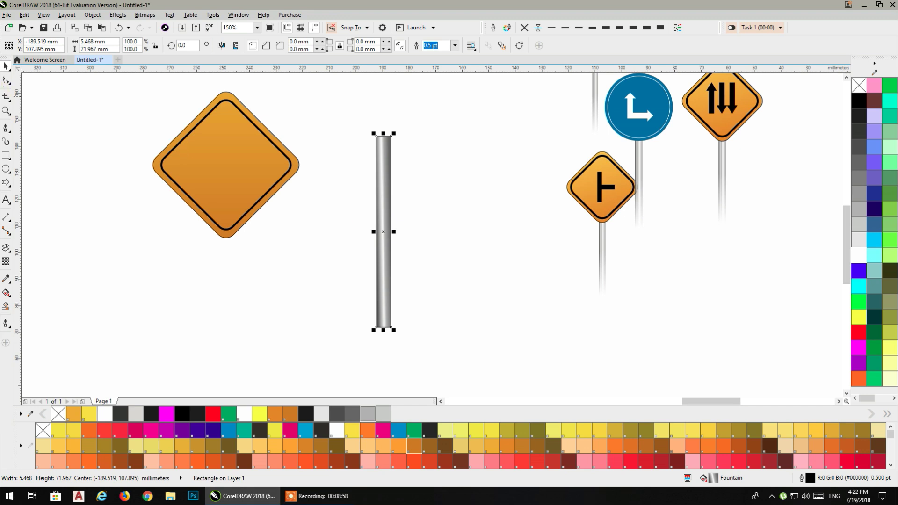
click(524, 30)
click(474, 229)
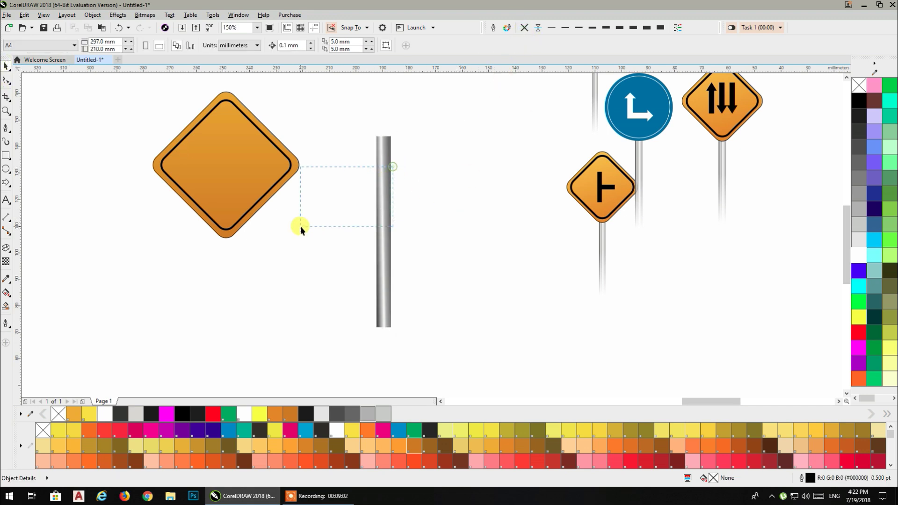
Centre the pole under the diamond so it overlaps the lower corner, and place it behind the sign.
drag(377, 154, 221, 222)
drag(259, 253, 443, 248)
shift+click(448, 196)
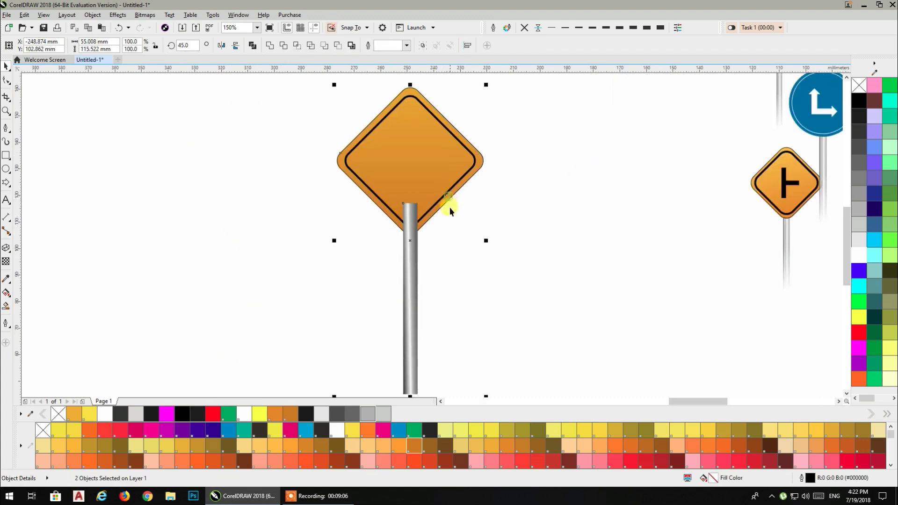
click(416, 277)
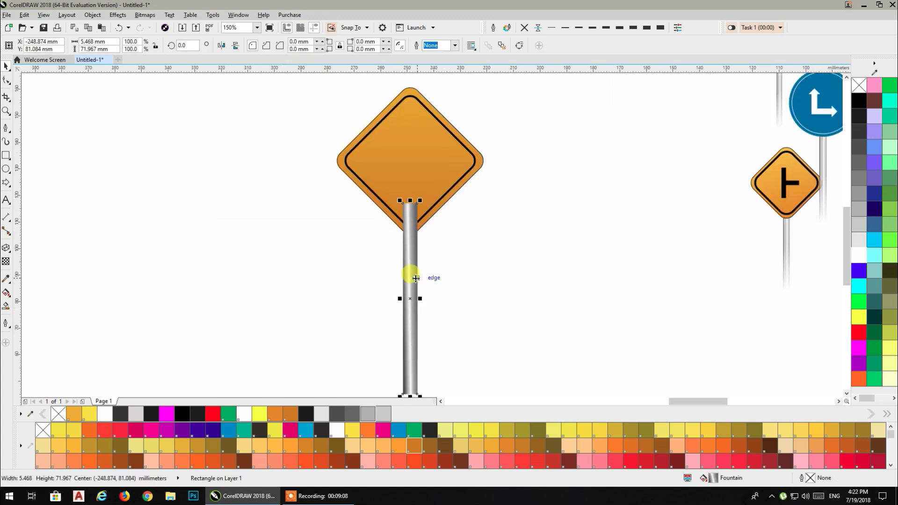
drag(396, 275, 389, 252)
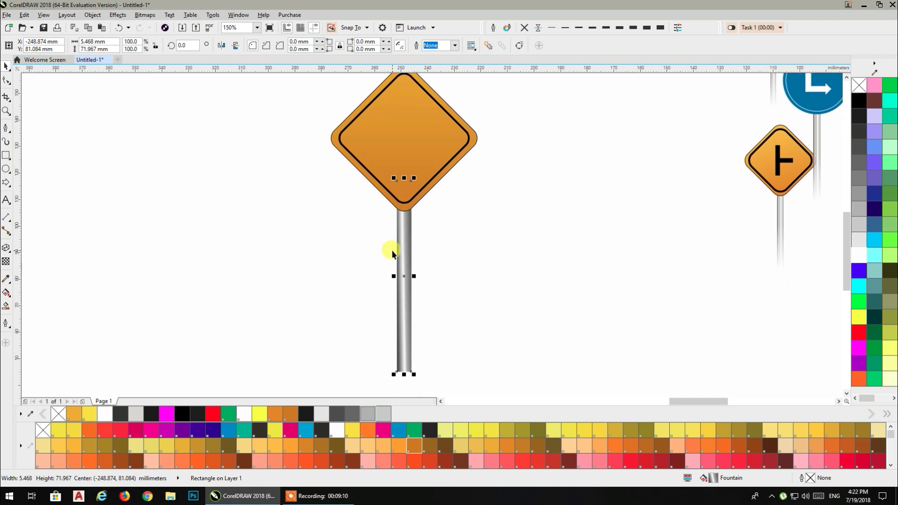
Fade out the pole's lower half with a downward linear transparency.
click(6, 263)
drag(406, 281, 404, 355)
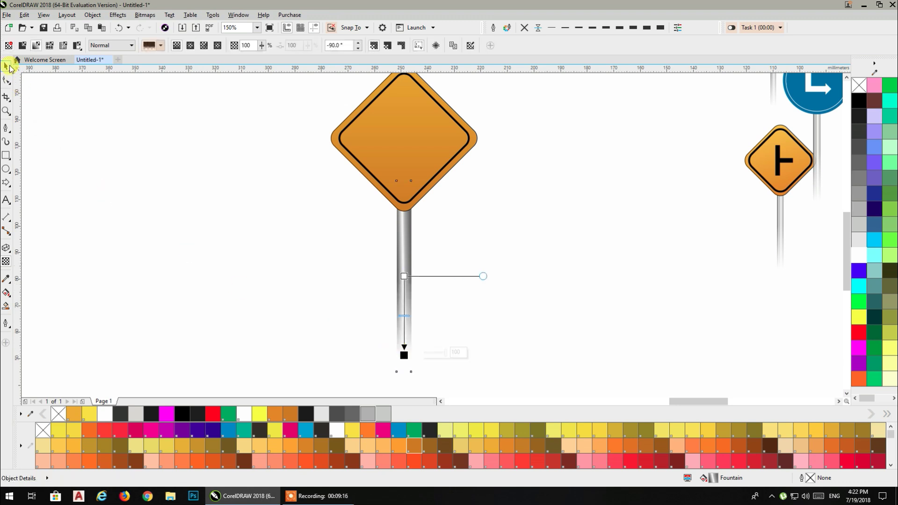
click(6, 66)
Group the blank orange diamond sign together with its pole.
scroll(347, 203, down, 2)
click(470, 108)
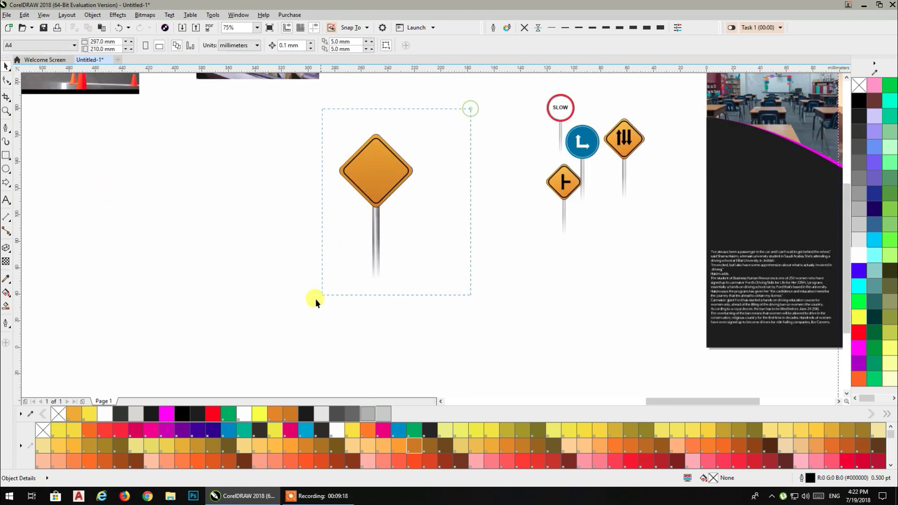
drag(315, 299, 291, 340)
key(ctrl+g)
click(266, 265)
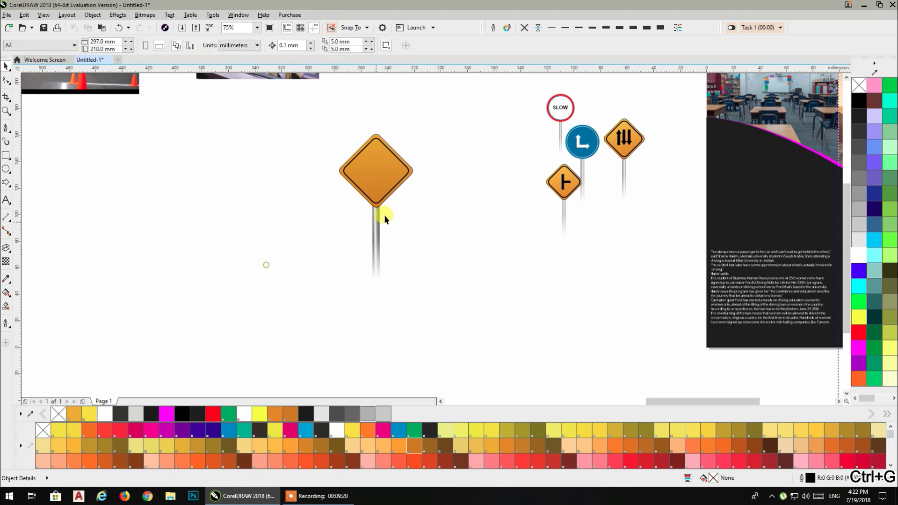
scroll(384, 215, down, 2)
scroll(374, 201, up, 2)
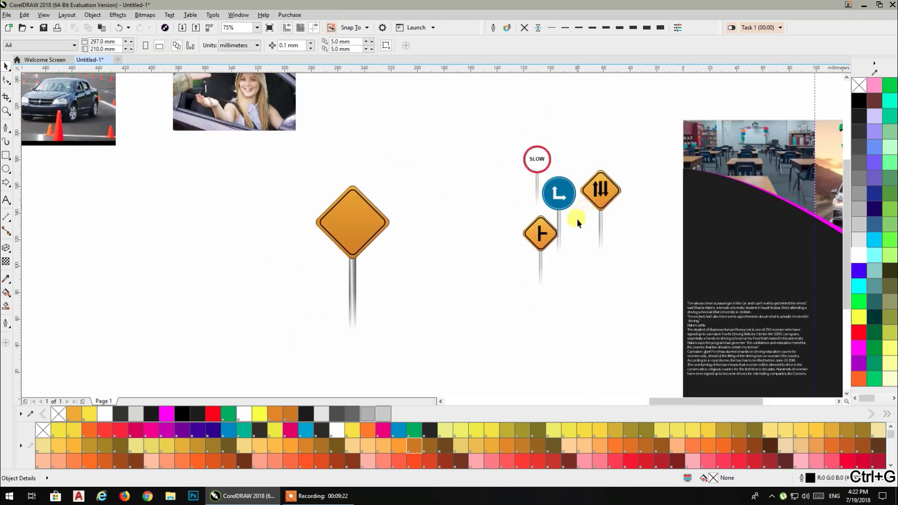
scroll(360, 219, down, 2)
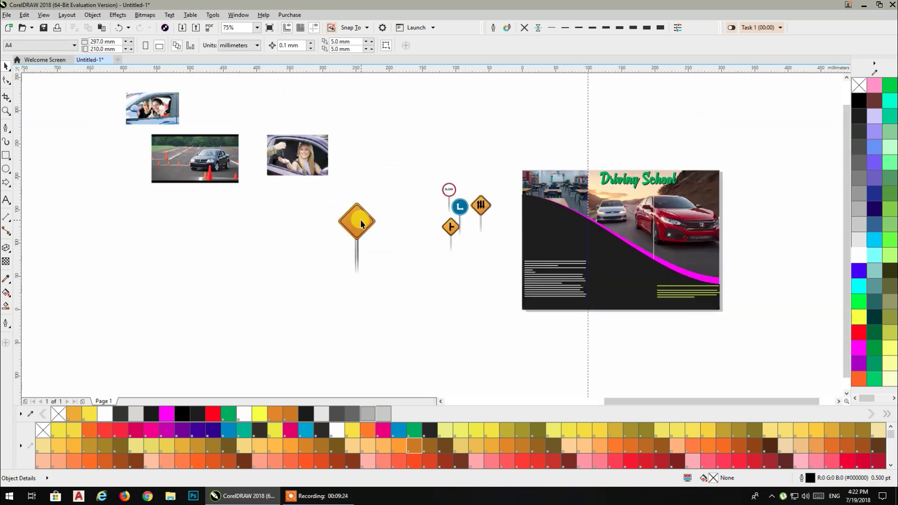
Place the orange diamond sign with three vertical arrows over the road below the red car in the brochure's right panel.
scroll(327, 246, up, 2)
scroll(432, 225, down, 2)
scroll(328, 224, up, 2)
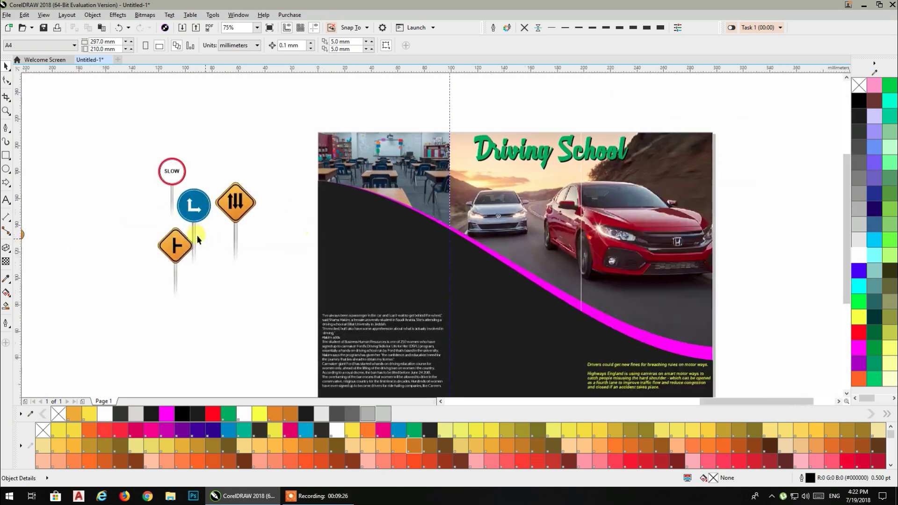
drag(238, 206, 670, 303)
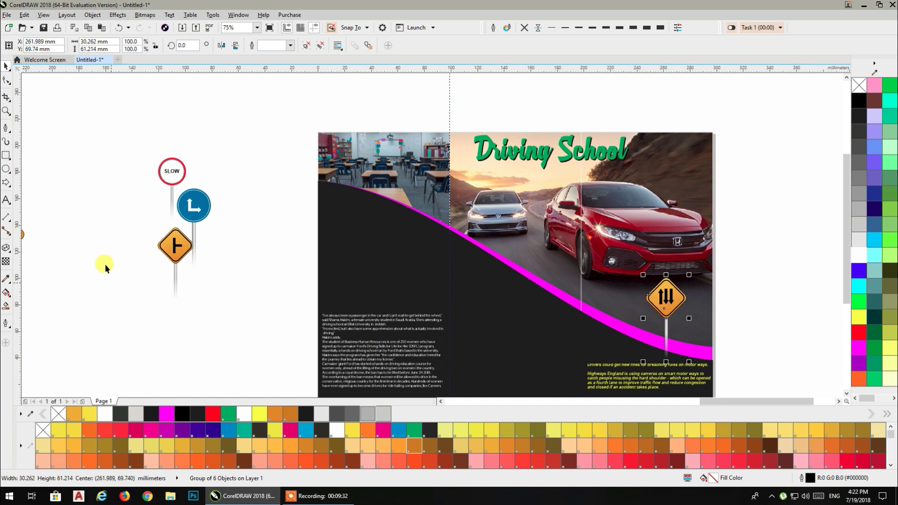
drag(255, 378, 256, 379)
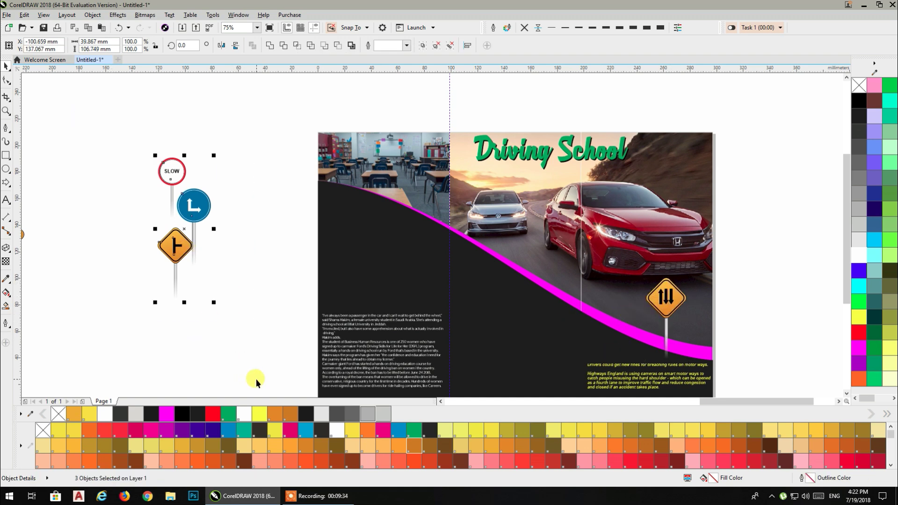
click(240, 344)
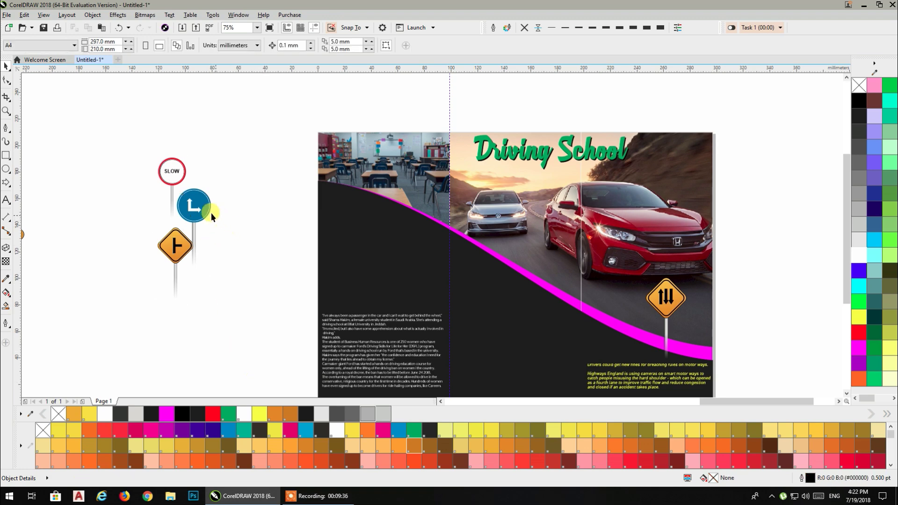
Place the SLOW sign over the classroom photo, the side-road diamond in the dark middle area, and the blue arrow sign on the magenta band.
drag(179, 179, 350, 184)
drag(176, 256, 460, 322)
drag(205, 221, 540, 245)
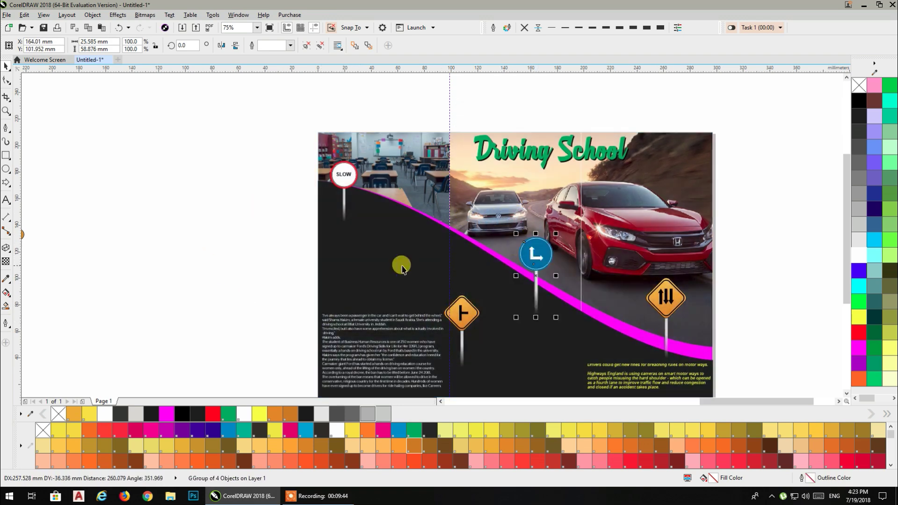
drag(358, 257, 315, 233)
click(199, 236)
drag(420, 286, 425, 310)
click(142, 271)
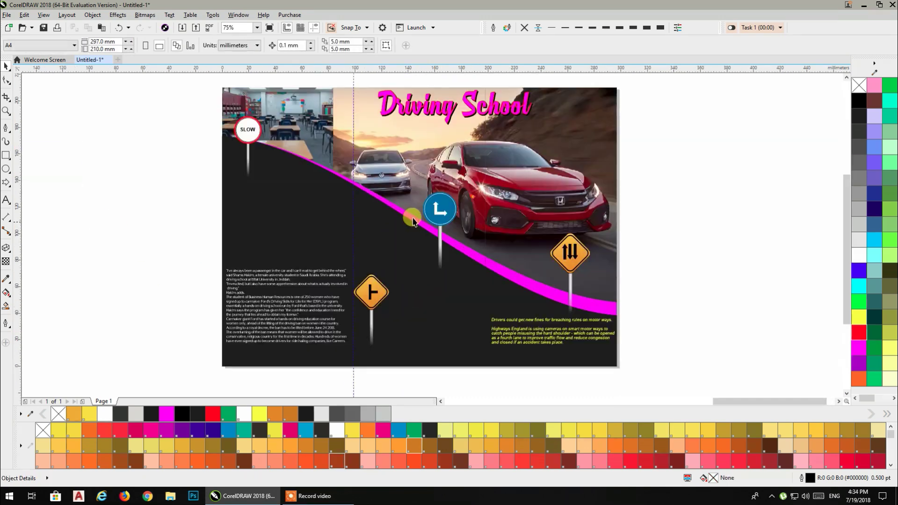
Gather the three loose photos, the key handover, the couple in the car and the cone course, close beside the brochure page.
scroll(353, 183, left, 5)
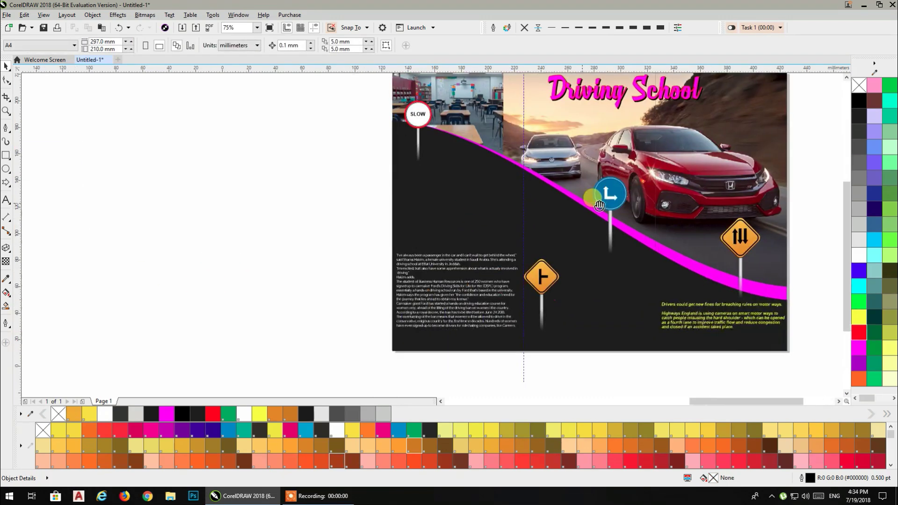
scroll(353, 182, down, 1)
drag(353, 184, 315, 234)
drag(158, 148, 287, 156)
drag(69, 166, 363, 265)
drag(31, 122, 369, 176)
scroll(370, 177, left, 3)
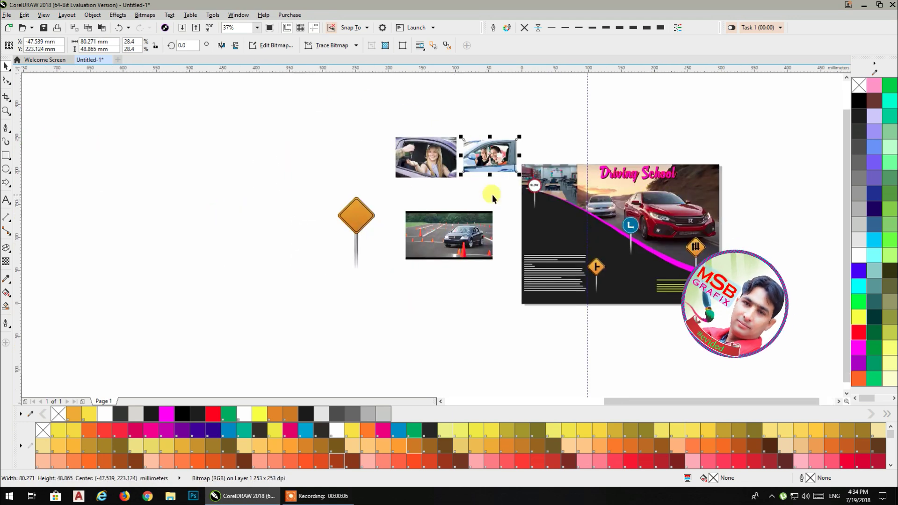
drag(371, 206, 276, 152)
drag(404, 210, 234, 213)
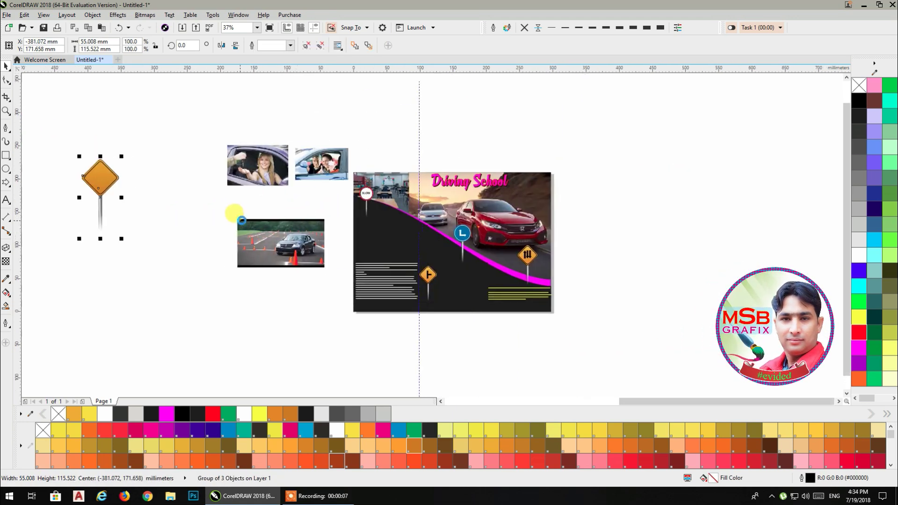
Draw a rectangle about 90 by 47 mm above the white text and another about 66 by 39 mm beside the yellow text.
scroll(428, 264, up, 1)
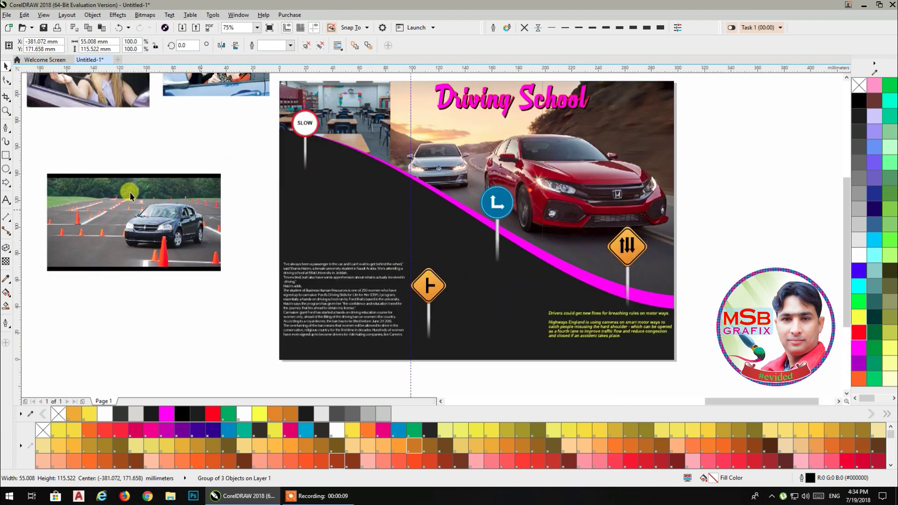
click(6, 156)
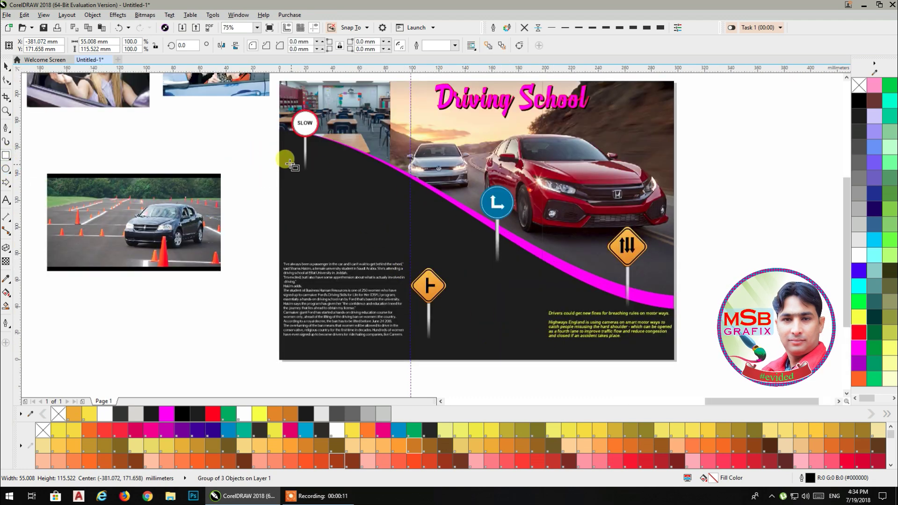
drag(298, 173, 401, 246)
drag(401, 231, 419, 237)
drag(456, 295, 547, 350)
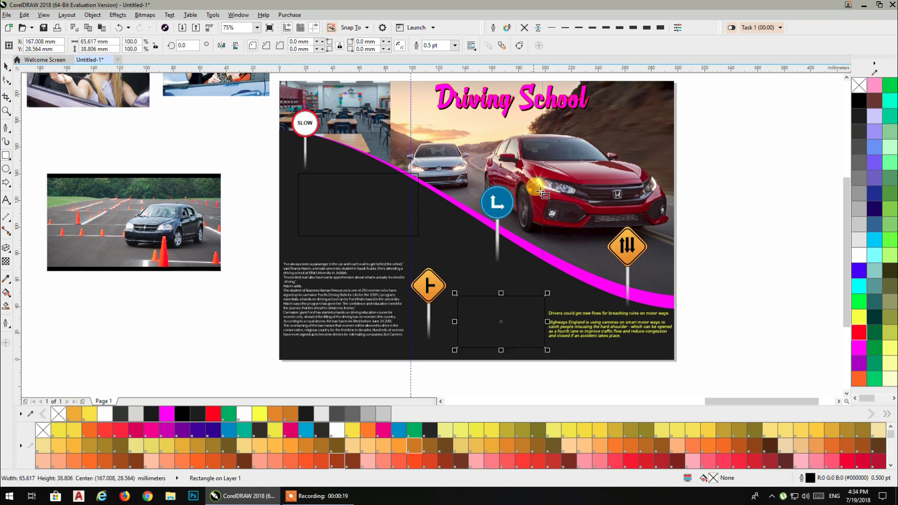
Add a circle about 49 mm across below the magenta band, and shift the larger rectangle left to end at the fold guideline.
middle_click(356, 168)
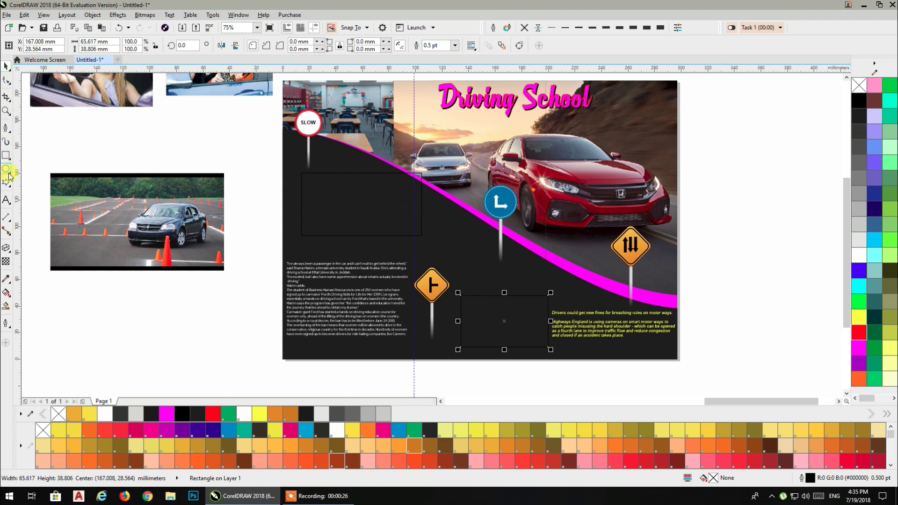
drag(429, 217, 472, 260)
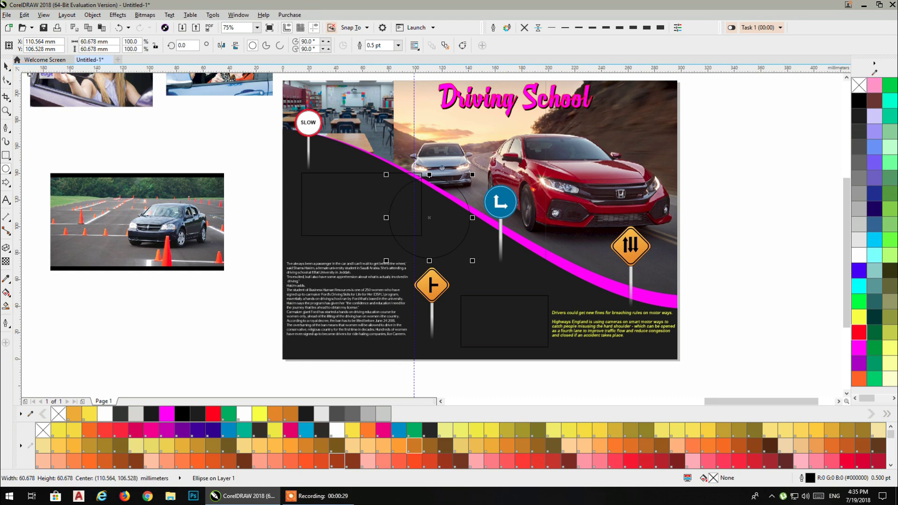
drag(443, 225, 464, 240)
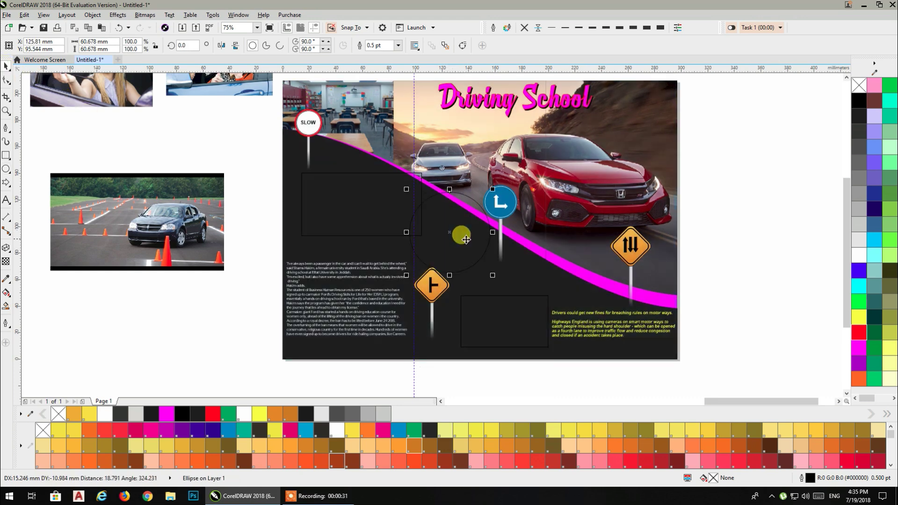
drag(492, 275, 469, 259)
drag(394, 219, 387, 219)
PowerClip the cone course photo inside the rectangle above the white text.
click(130, 213)
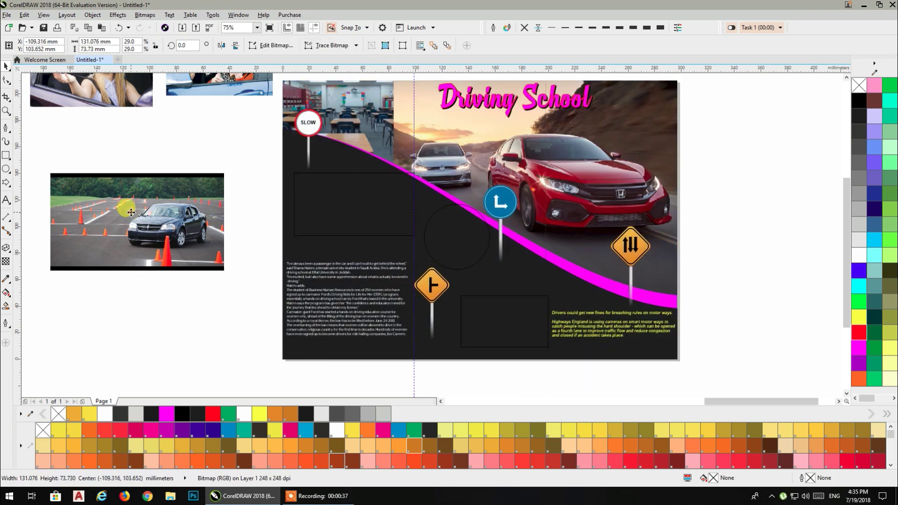
right_click(129, 210)
click(164, 213)
click(326, 204)
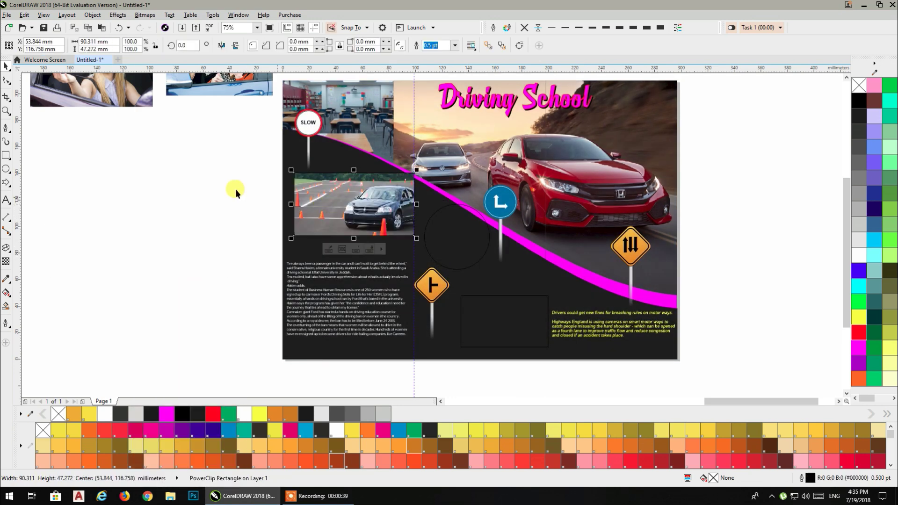
PowerClip the photo of the couple in the blue car inside the circle.
right_click(241, 135)
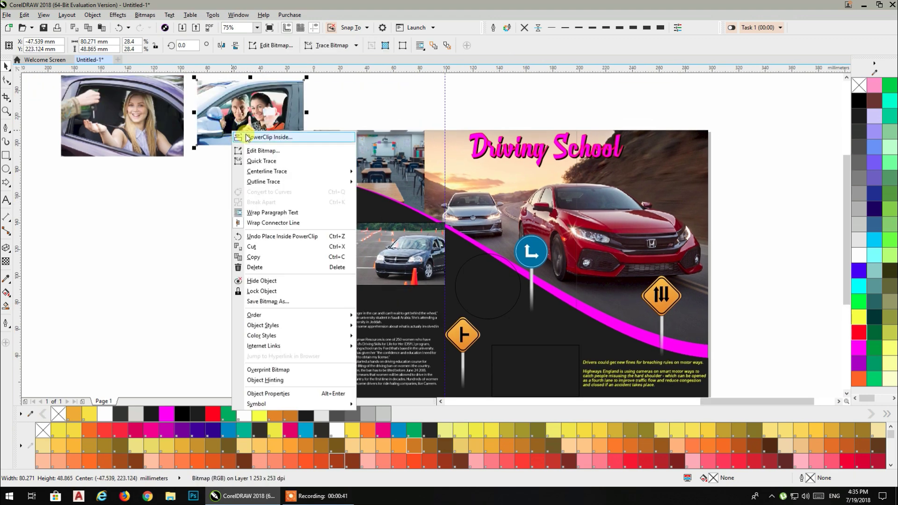
click(241, 136)
click(478, 283)
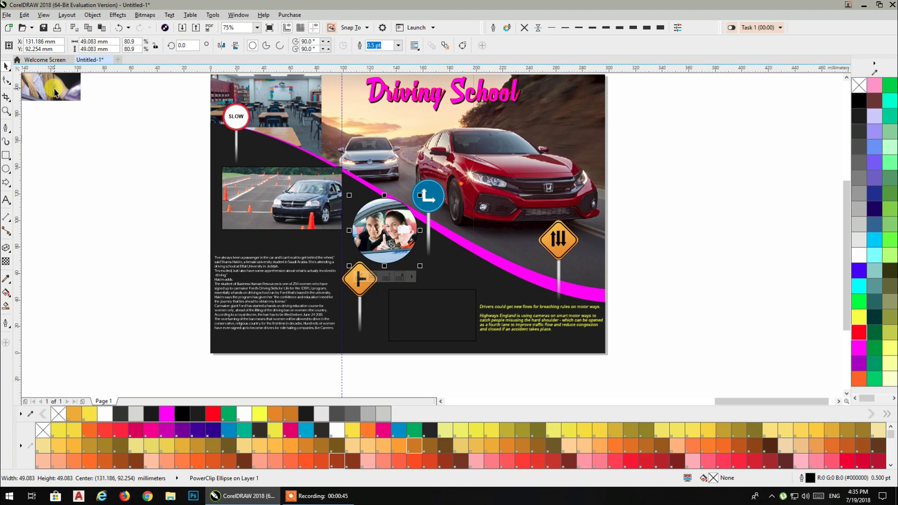
PowerClip the key handover photo inside the rectangle beside the yellow text, and shift that frame slightly left and up.
right_click(55, 91)
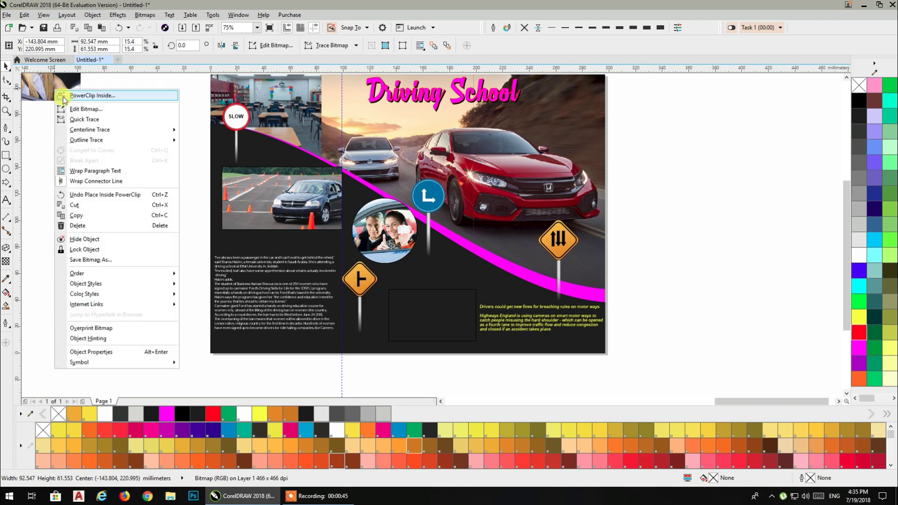
click(80, 94)
click(421, 308)
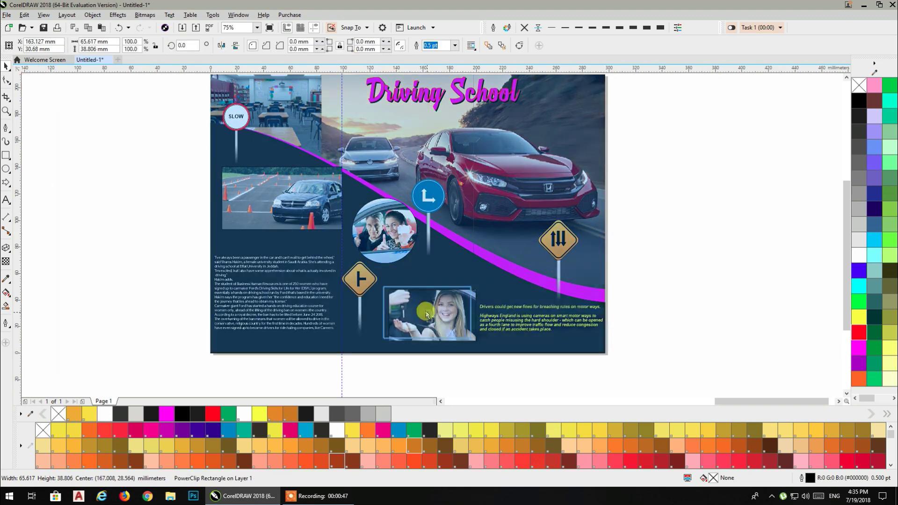
drag(574, 276, 545, 295)
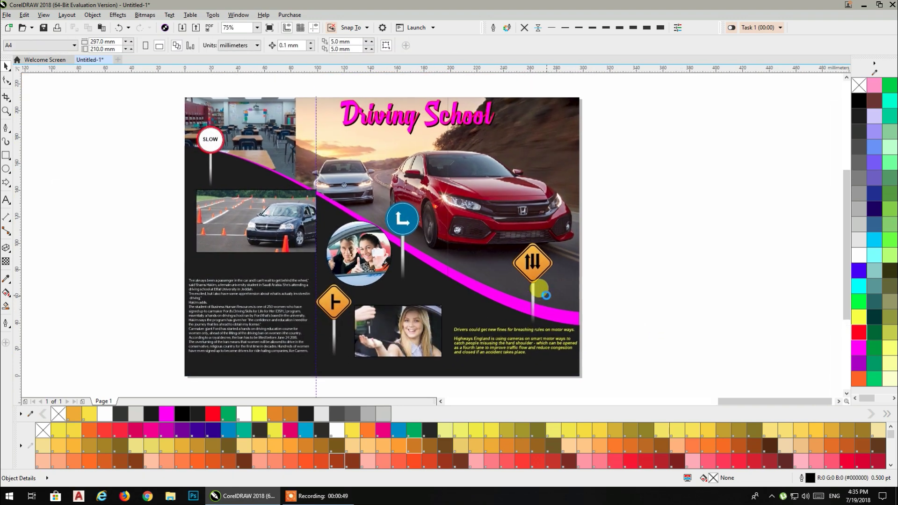
Edit the cone course PowerClip and shrink the photo so more of the scene fits within its frame.
click(268, 241)
double_click(266, 225)
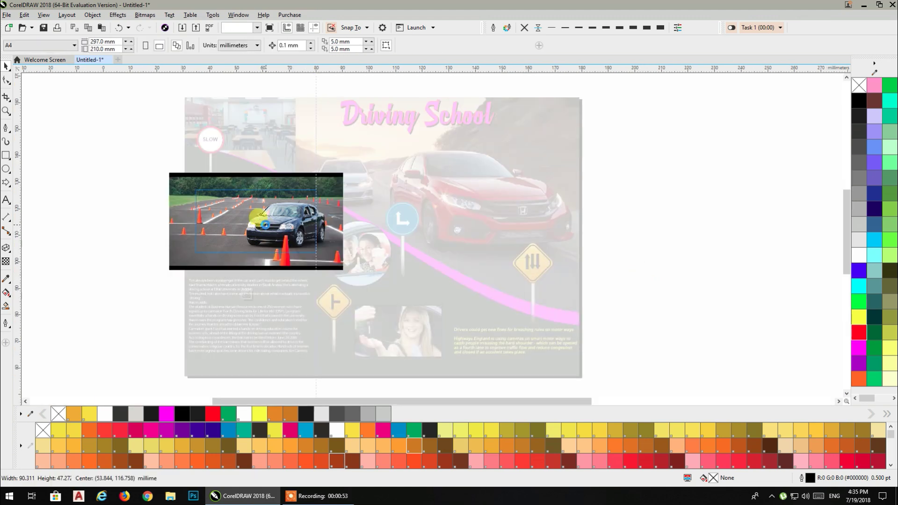
scroll(265, 224, up, 1)
click(391, 285)
drag(421, 319, 379, 306)
click(69, 193)
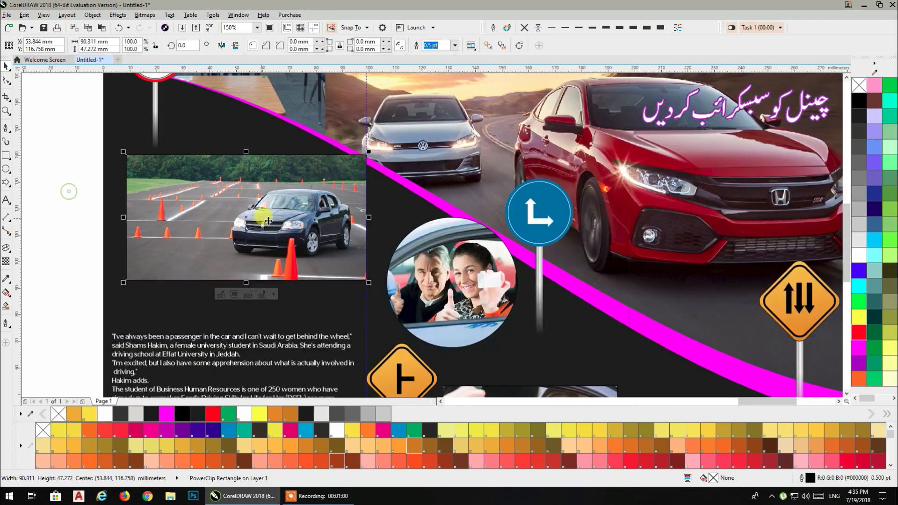
Edit the circular PowerClip and enlarge the couple's photo slightly to about 81 by 49 mm within the circle.
double_click(433, 287)
click(437, 294)
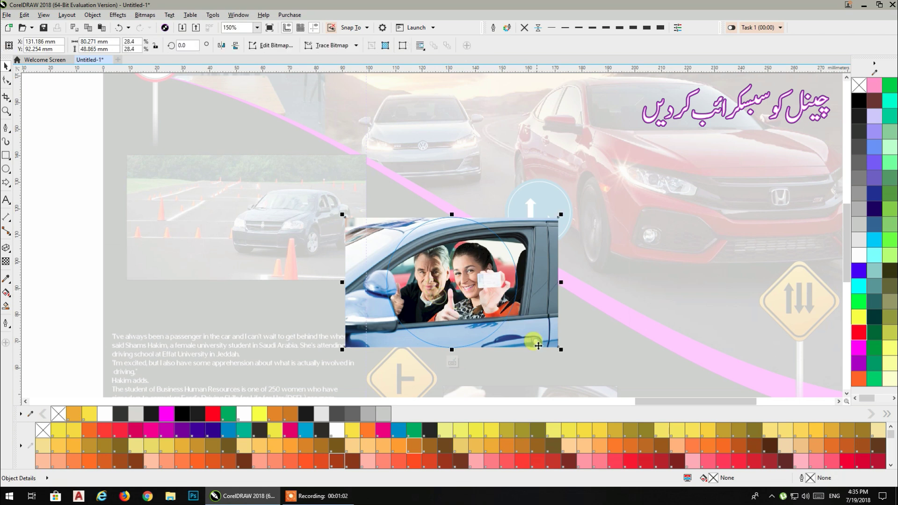
drag(562, 350, 567, 346)
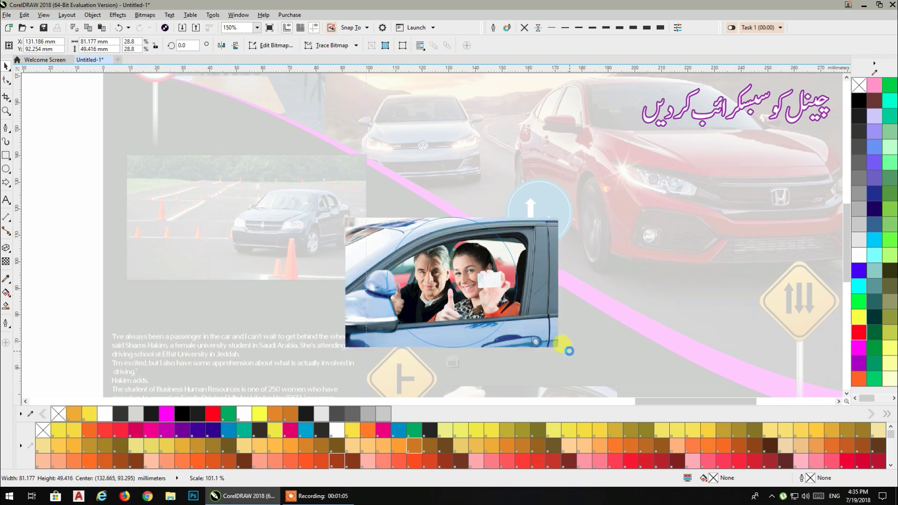
drag(525, 317, 542, 297)
ctrl+click(312, 262)
Edit the key handover PowerClip and shrink the photo so the car window and the woman fit within its frame.
drag(468, 365, 356, 212)
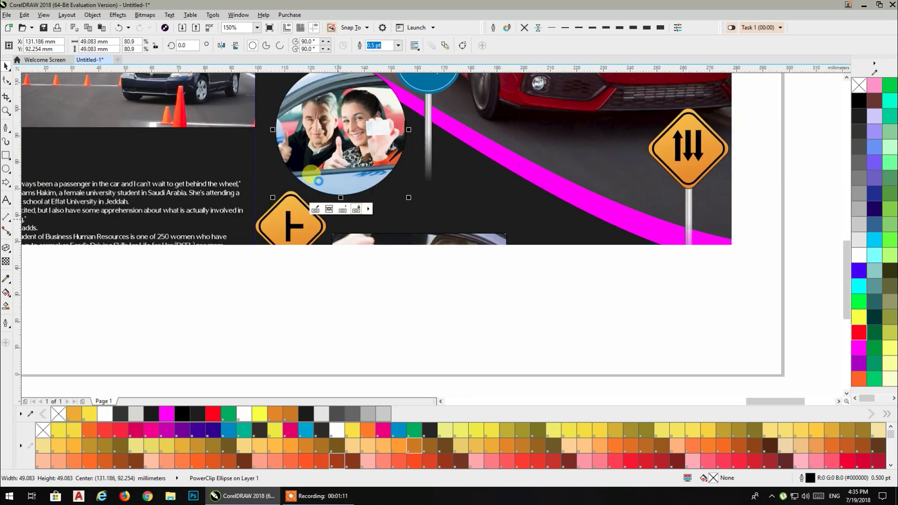
click(406, 279)
ctrl+click(445, 312)
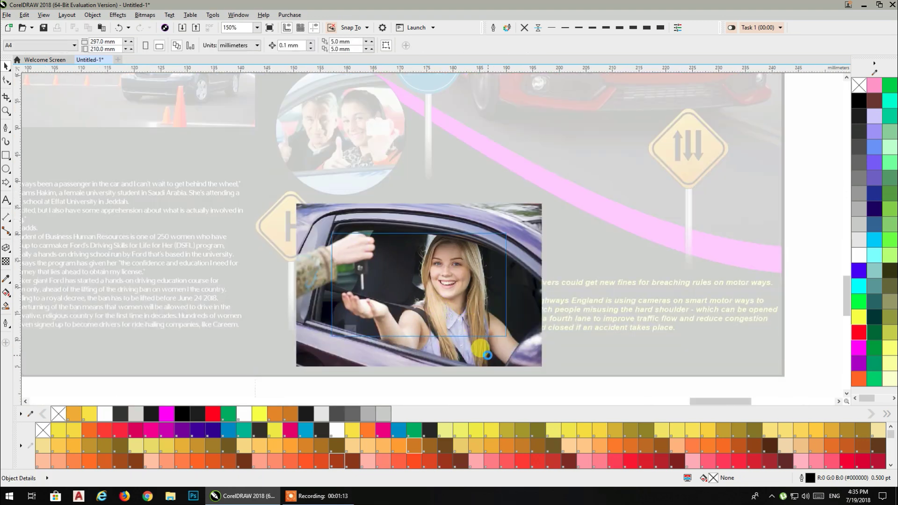
scroll(488, 355, up, 2)
click(518, 350)
drag(596, 380, 531, 359)
click(546, 321)
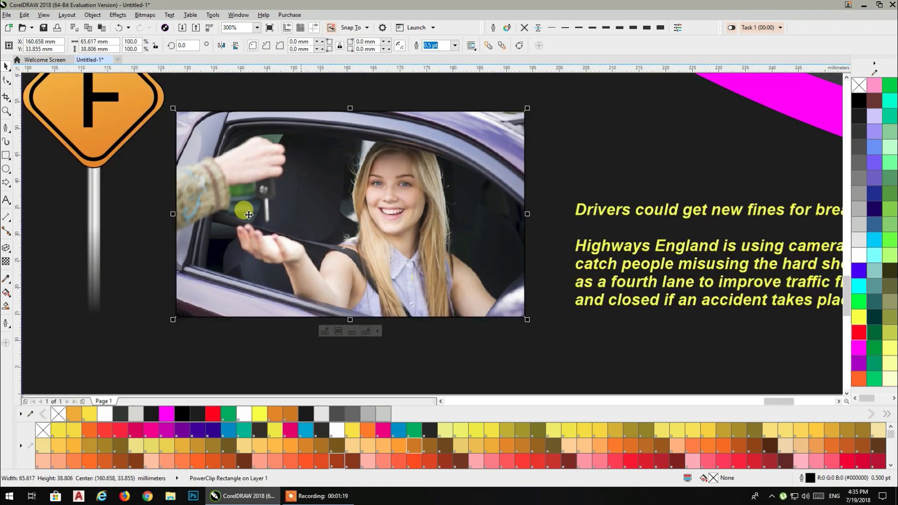
Round the key handover frame's corners to about 6 mm and give it a white 4 pt outline.
click(6, 82)
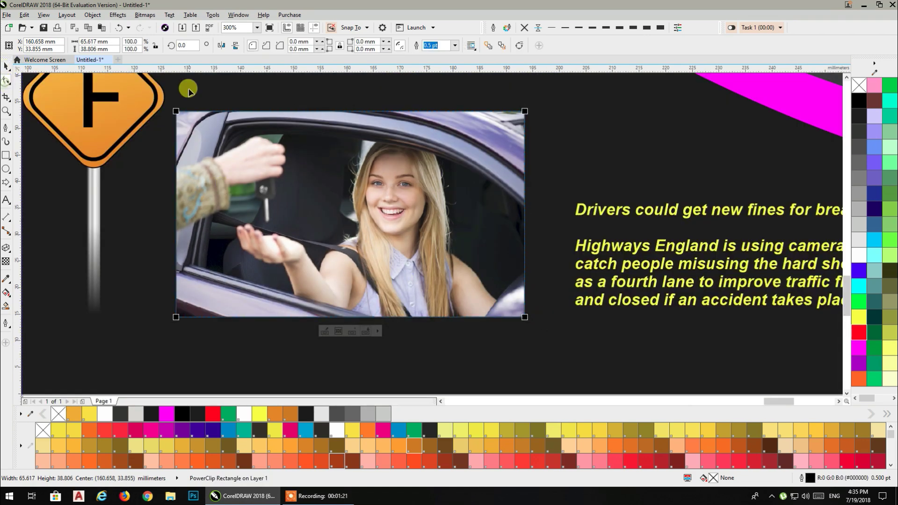
drag(178, 110, 207, 127)
right_click(859, 256)
click(633, 28)
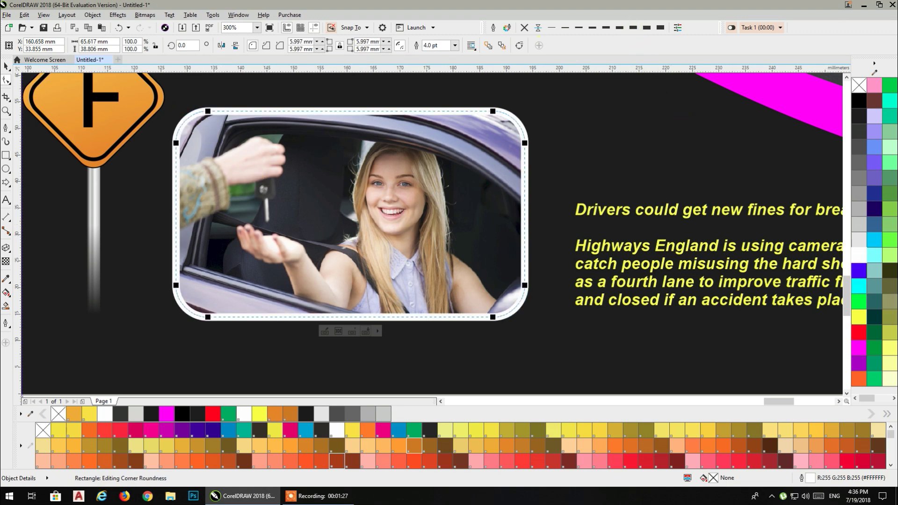
click(4, 67)
scroll(439, 184, down, 2)
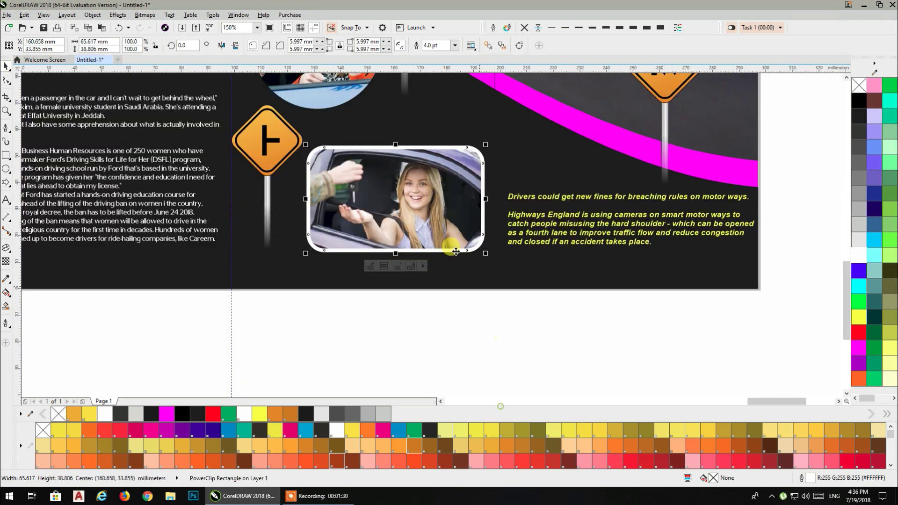
scroll(490, 333, down, 2)
click(574, 363)
Round the cone course frame's corners to about 5 mm and give it a white 3 pt outline.
click(308, 183)
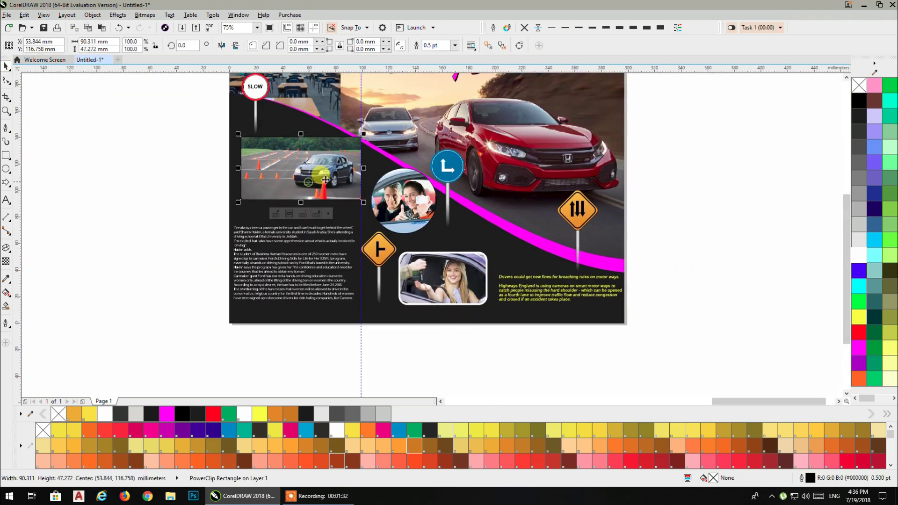
click(4, 80)
scroll(214, 114, up, 2)
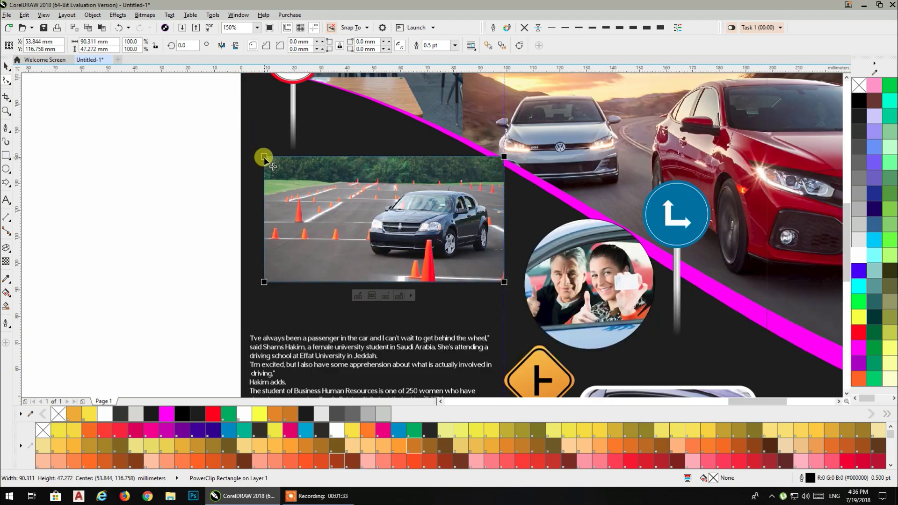
drag(262, 155, 277, 159)
click(619, 27)
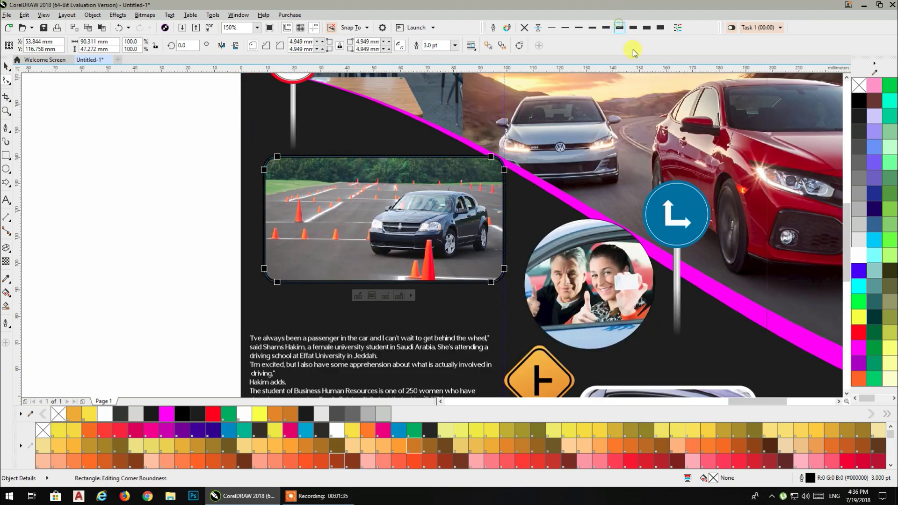
right_click(859, 255)
scroll(390, 193, right, 3)
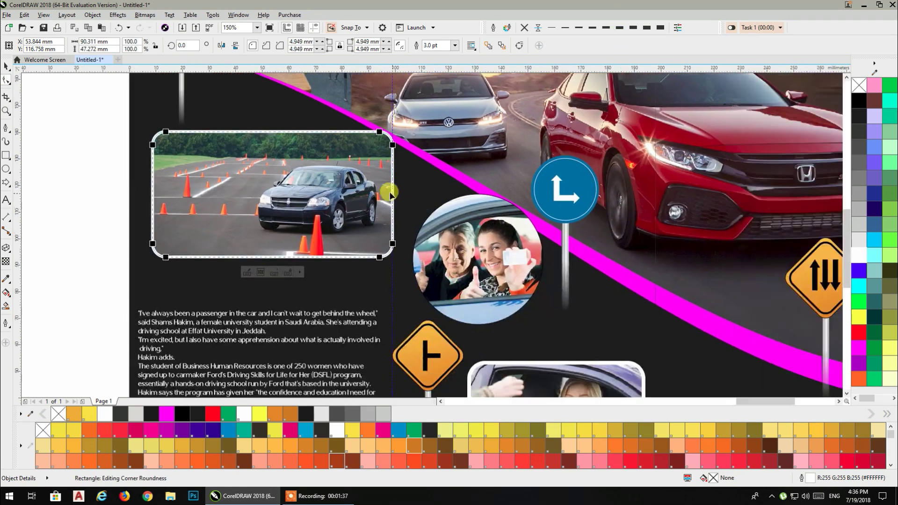
Give the couple's circular photo a red 3 pt outline and move it up beside the title, overlapping the classroom picture's edge.
click(5, 69)
click(429, 264)
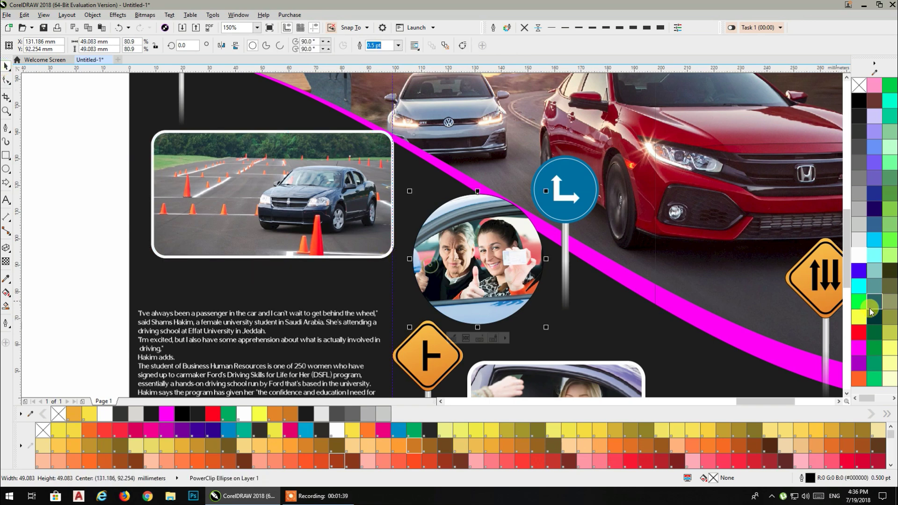
right_click(860, 332)
click(614, 30)
scroll(548, 212, down, 2)
drag(563, 213, 352, 209)
scroll(356, 206, up, 1)
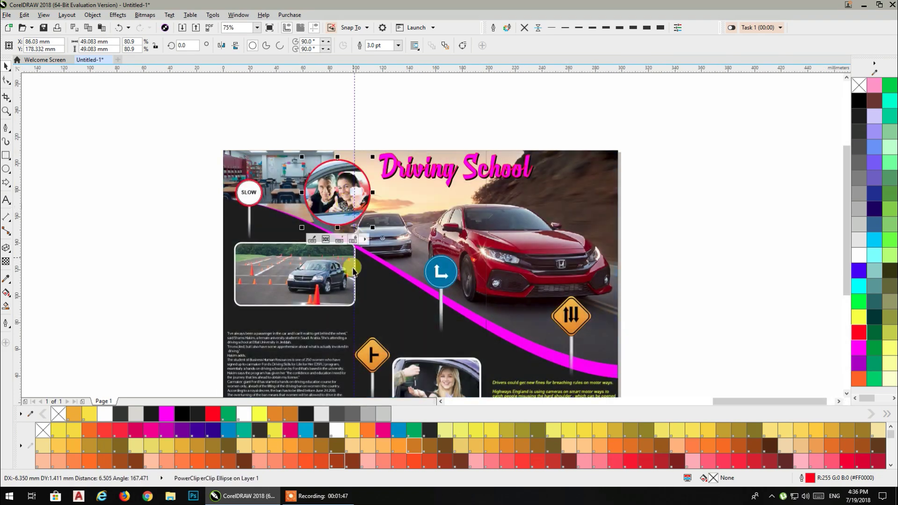
drag(346, 277, 339, 247)
click(132, 268)
Move the side-road sign higher and slightly to the right, and nudge the cone course photo down a little.
drag(343, 317, 386, 256)
drag(356, 296, 355, 333)
click(620, 302)
drag(608, 283, 487, 273)
Delete the spare orange diamond sign lying outside the page.
scroll(543, 246, down, 2)
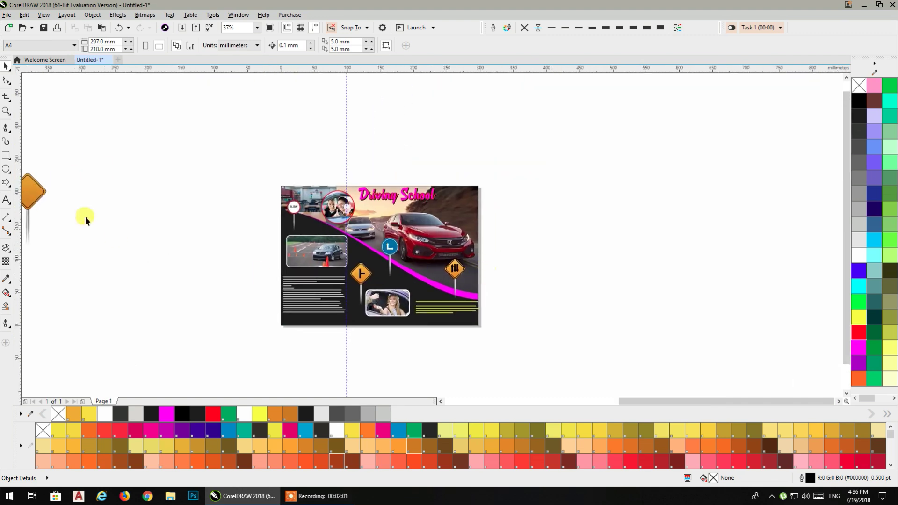
click(39, 192)
key(Delete)
Move the grouped Driving School design with the red band right beside the brochure page for comparison.
scroll(393, 214, down, 2)
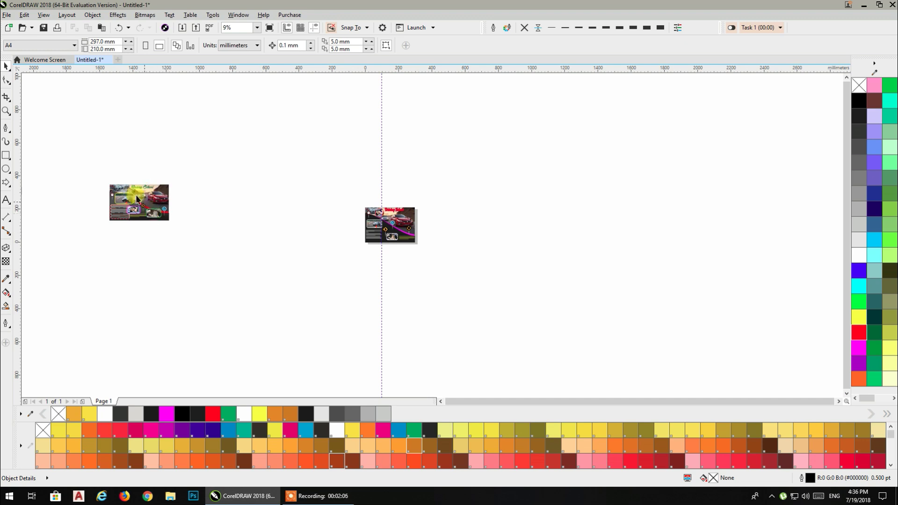
drag(167, 232, 167, 232)
drag(162, 198, 351, 220)
scroll(376, 224, up, 2)
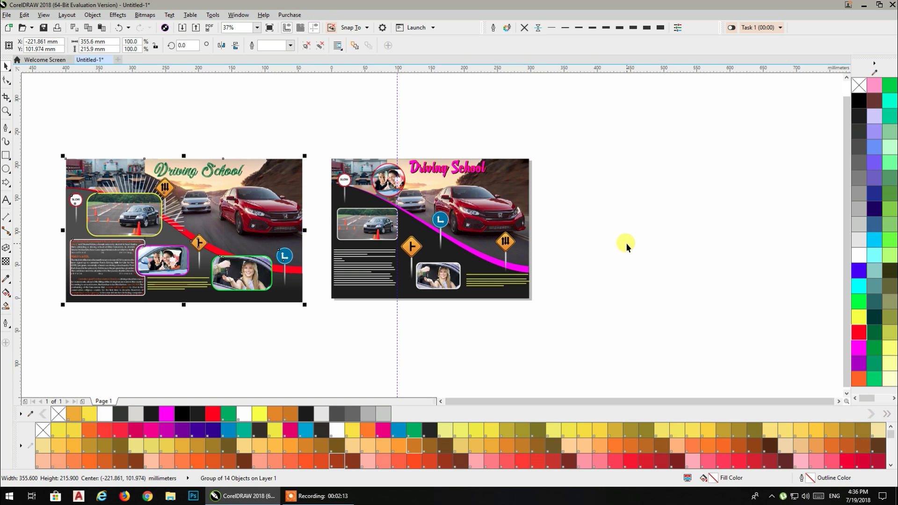
drag(278, 300, 129, 271)
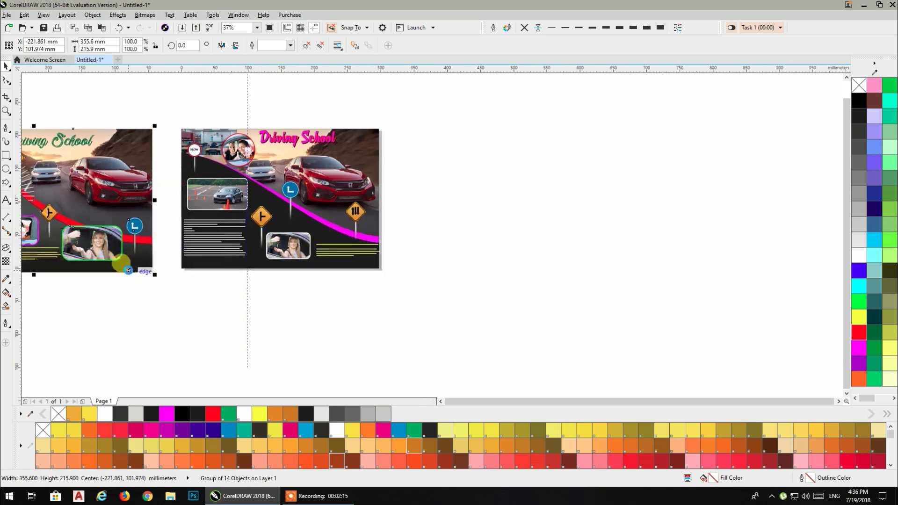
click(312, 496)
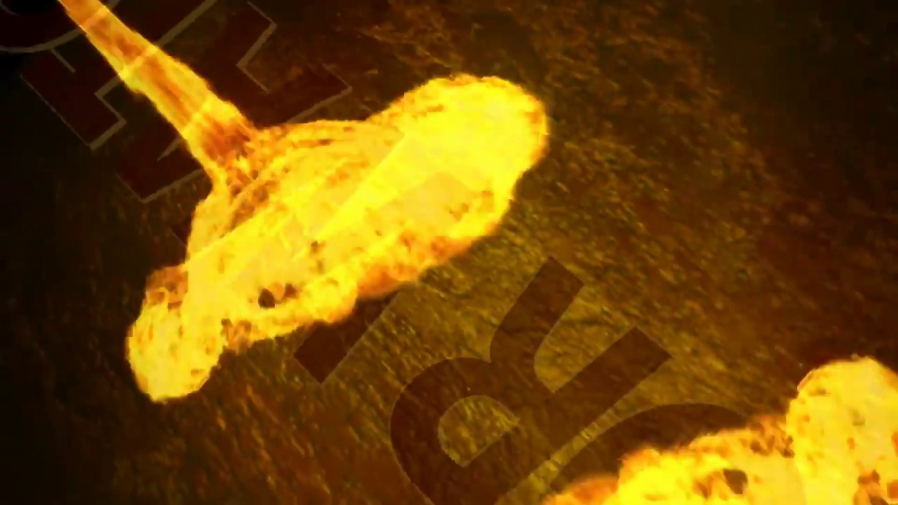